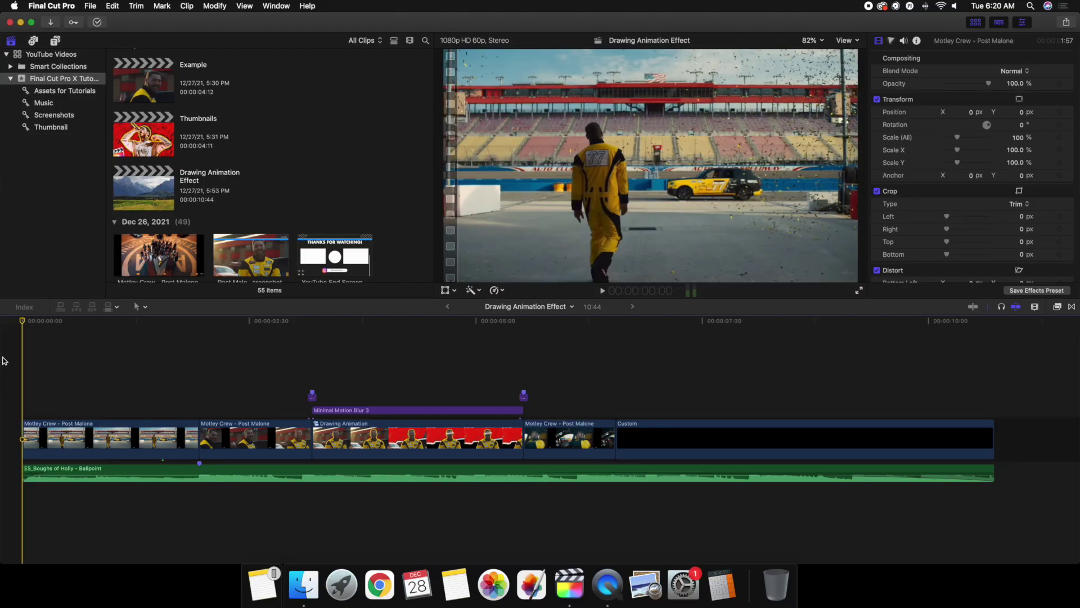
- Play the finished Drawing Animation Effect project and show a frame of its drawing animation section
key("space")
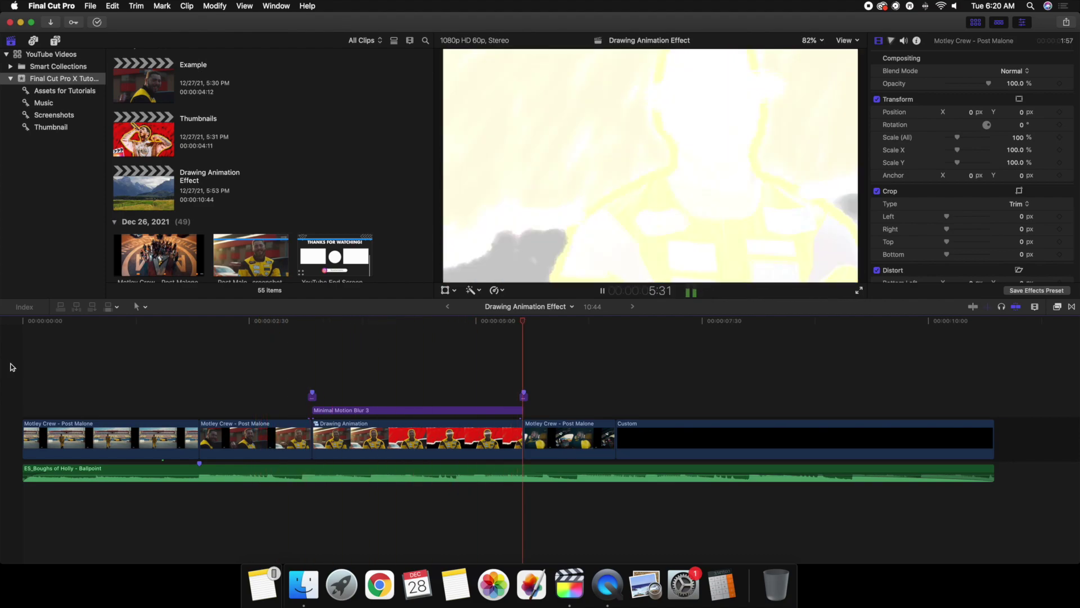
key("Home")
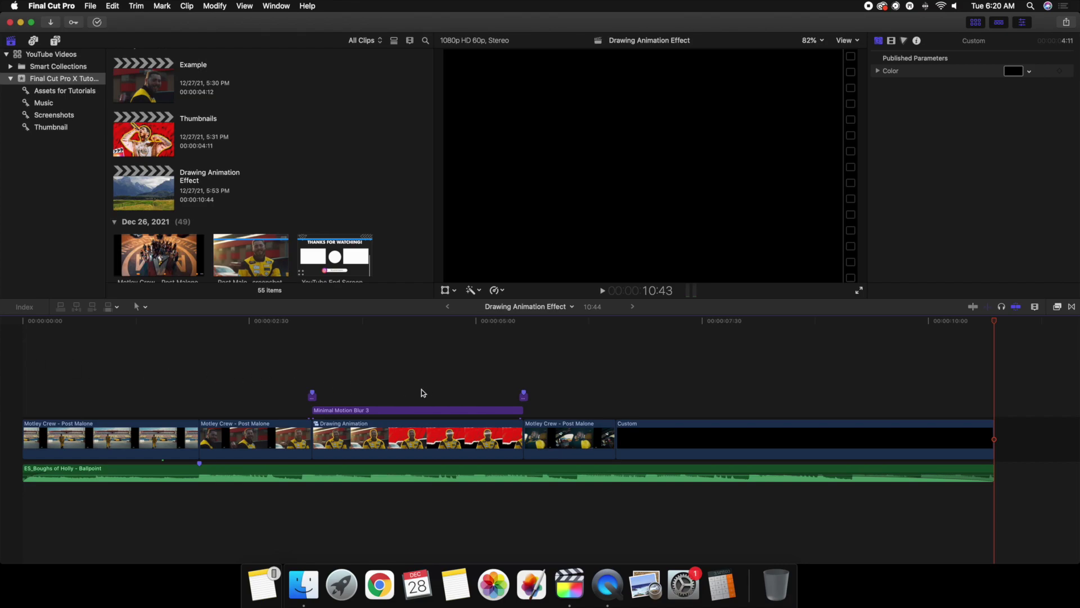
left_click(424, 407)
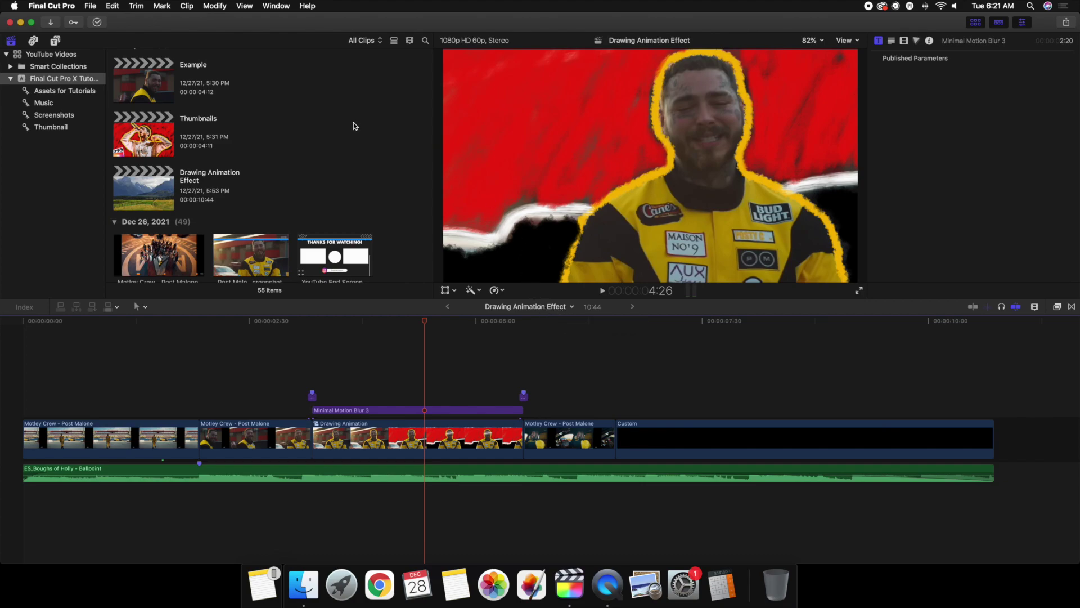
- Open the Example project and play its three clips from the beginning
left_click(156, 82)
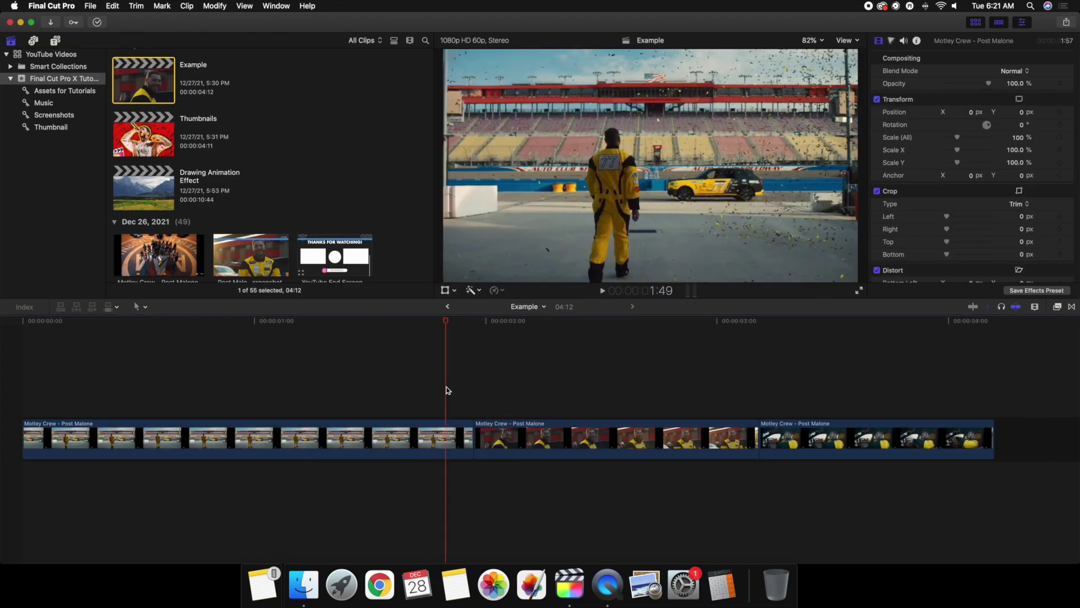
scroll(486, 388, "right", 5)
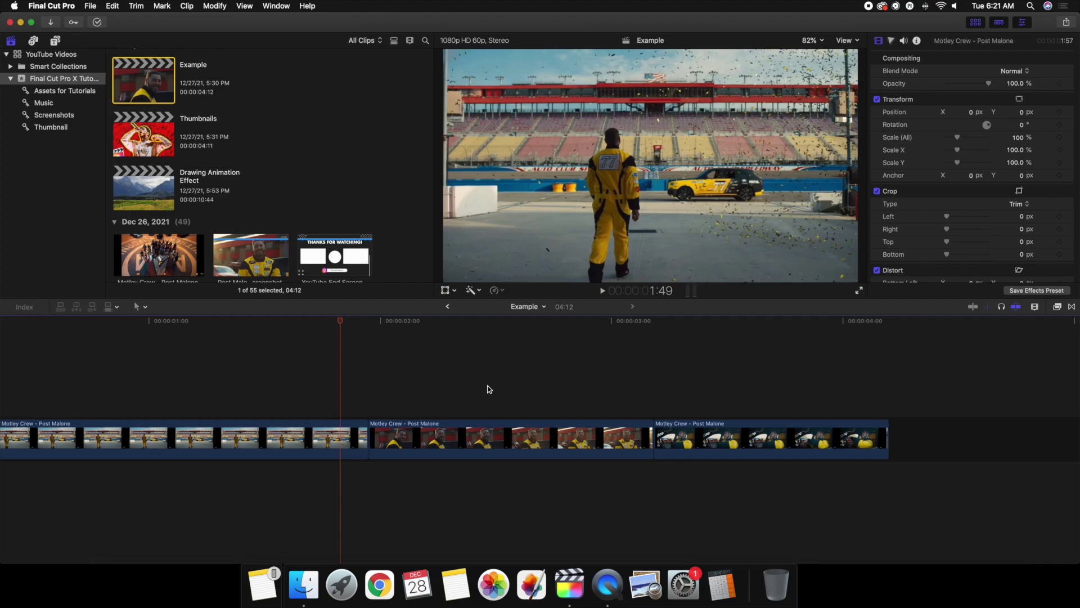
key("shift+z")
left_click(18, 384)
key("space")
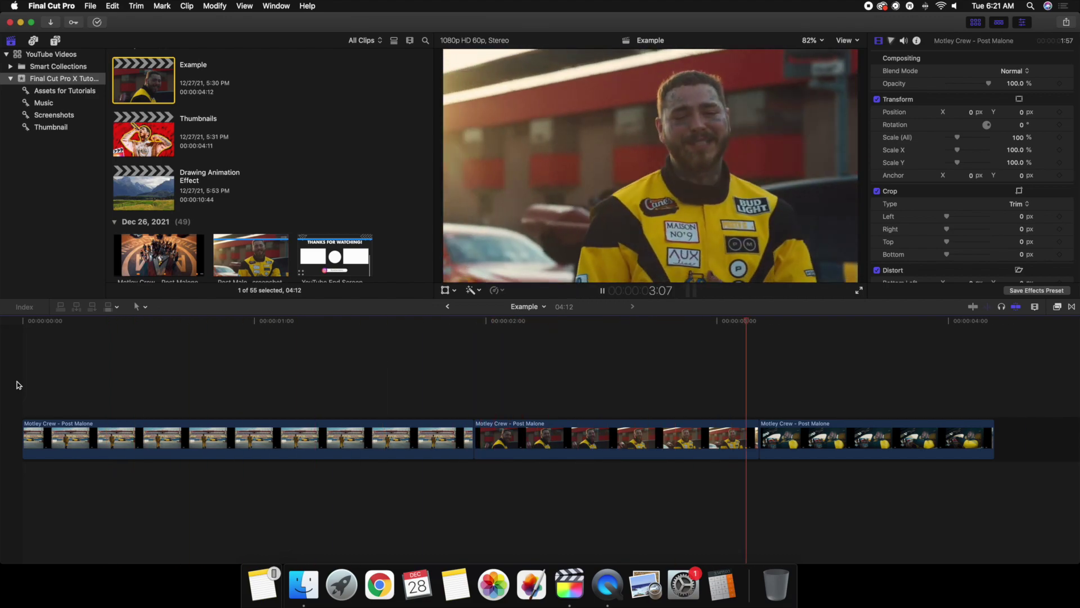
key("space")
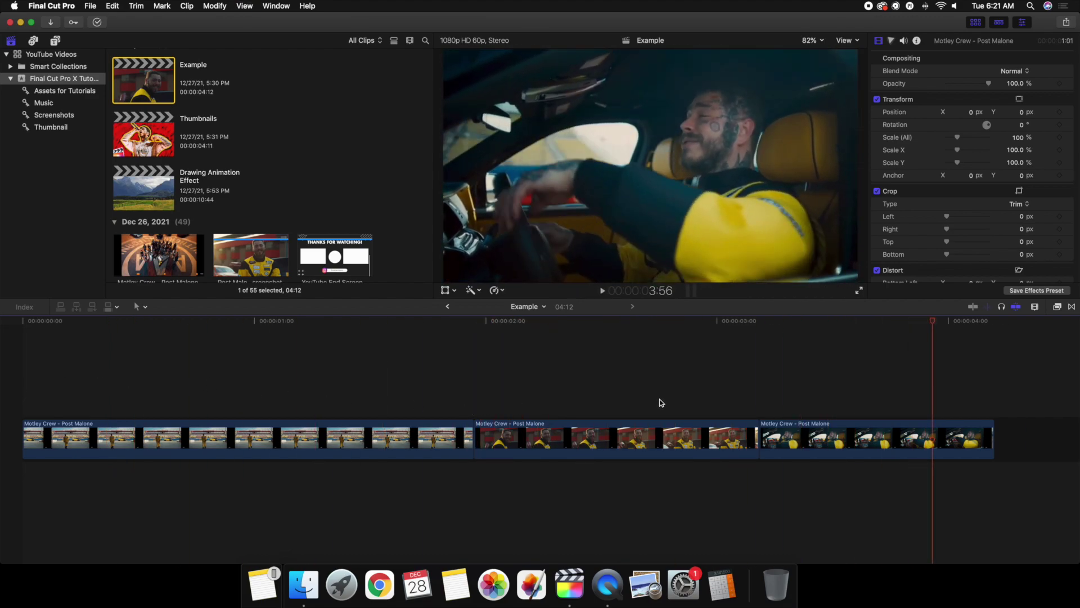
- Add a marker on the last frame of the second clip in the Example timeline
scroll(659, 400, "up", 5)
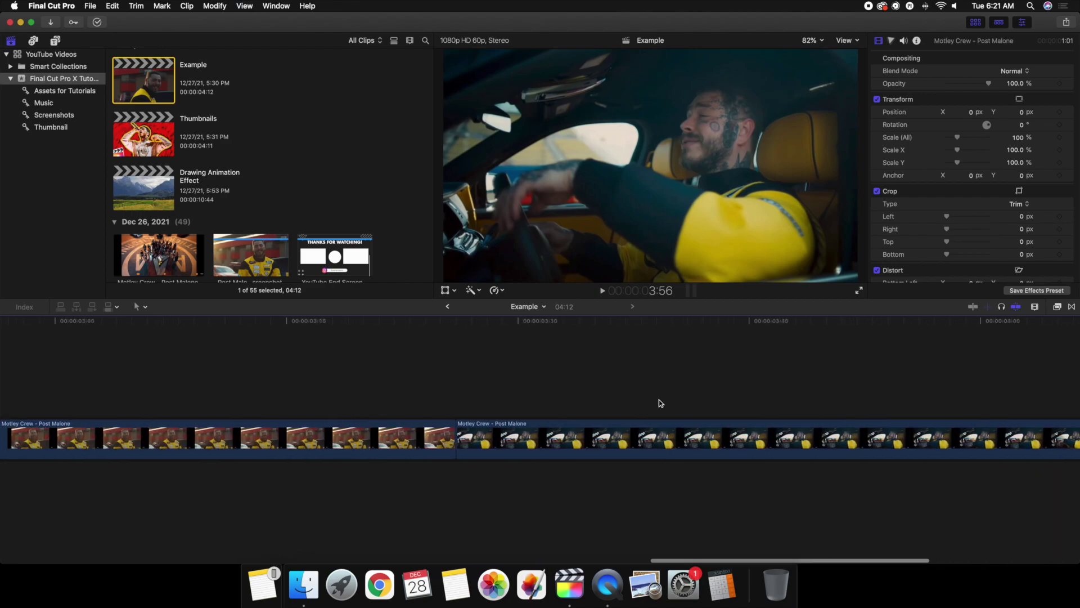
scroll(720, 403, "left", 3)
left_click(812, 398)
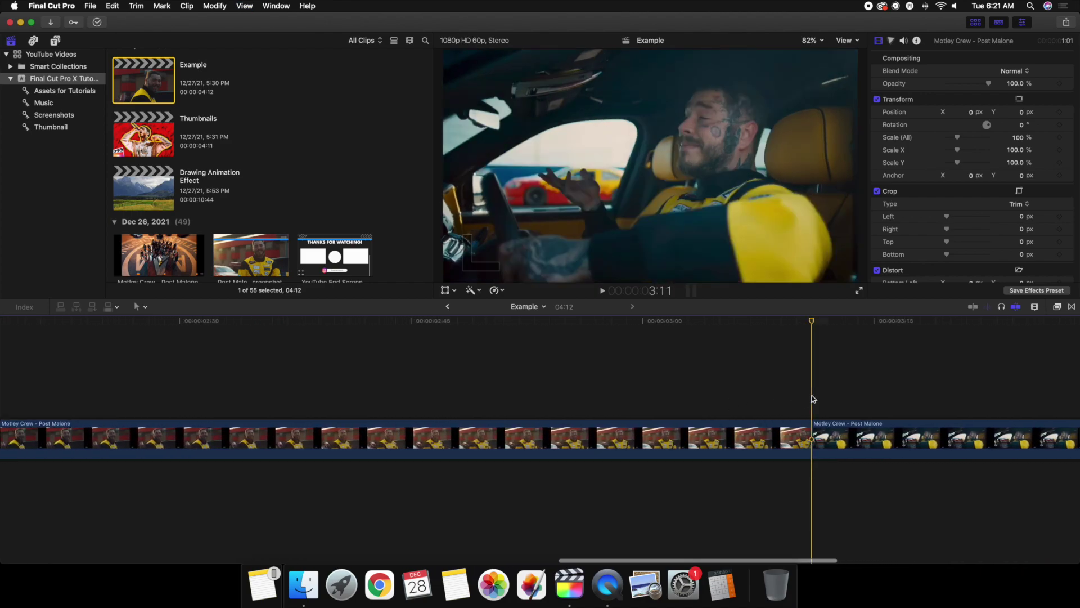
key("Left")
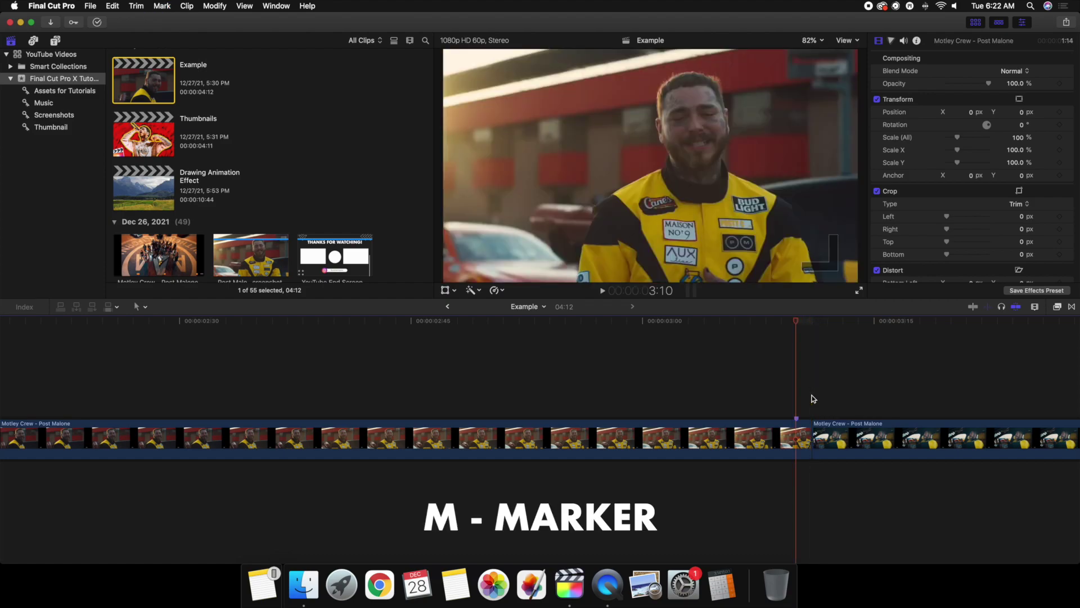
- Insert a freeze frame at the marker in the second clip and fit the whole timeline
left_click(793, 433)
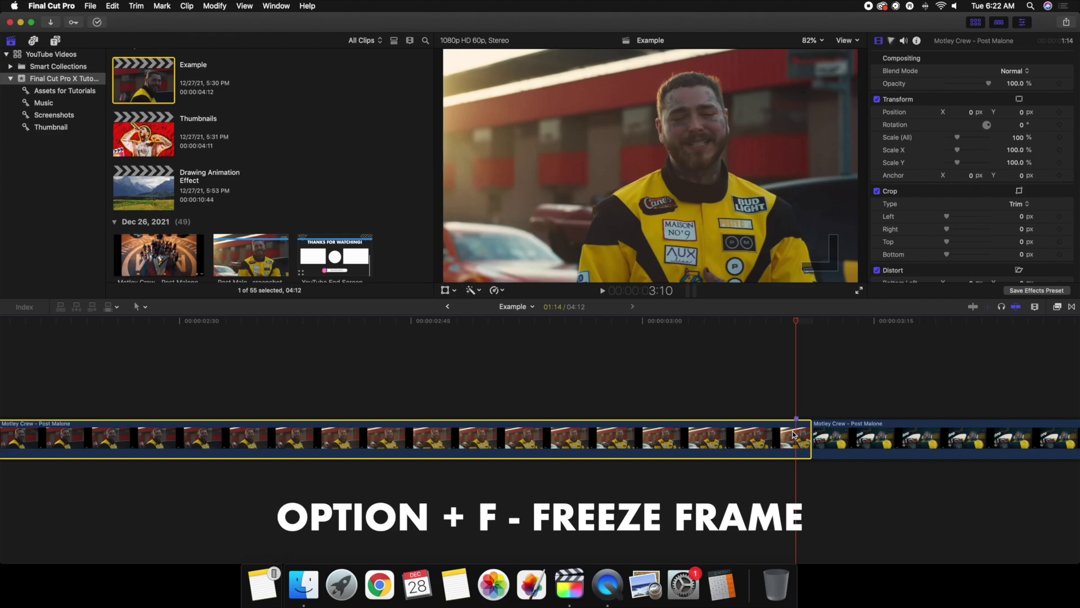
key("alt+f")
key("shift+z")
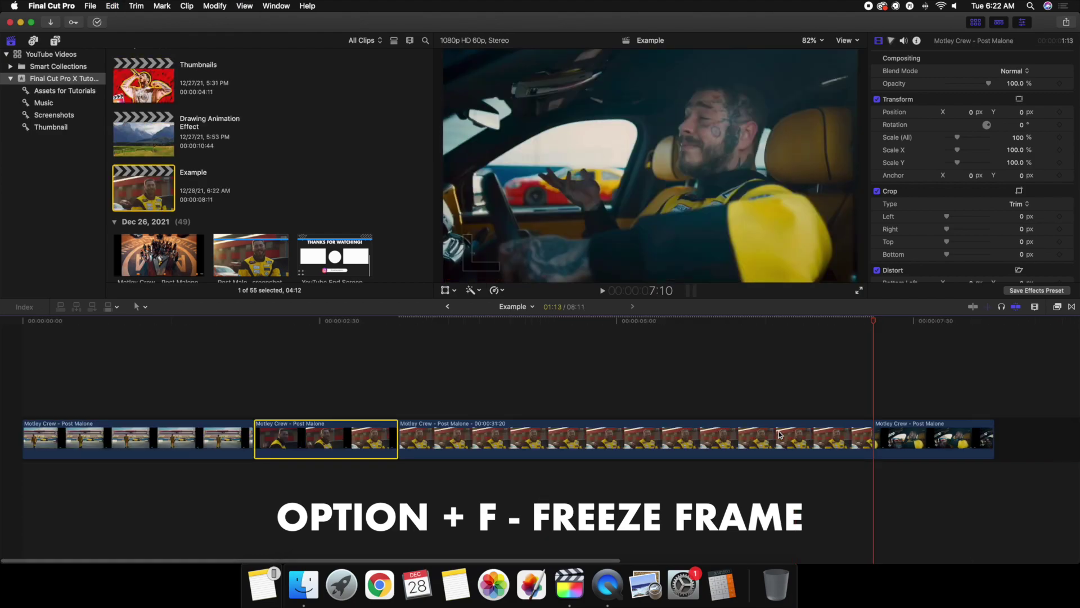
- Play the Example timeline from the start to review the freeze frame
left_click(365, 394)
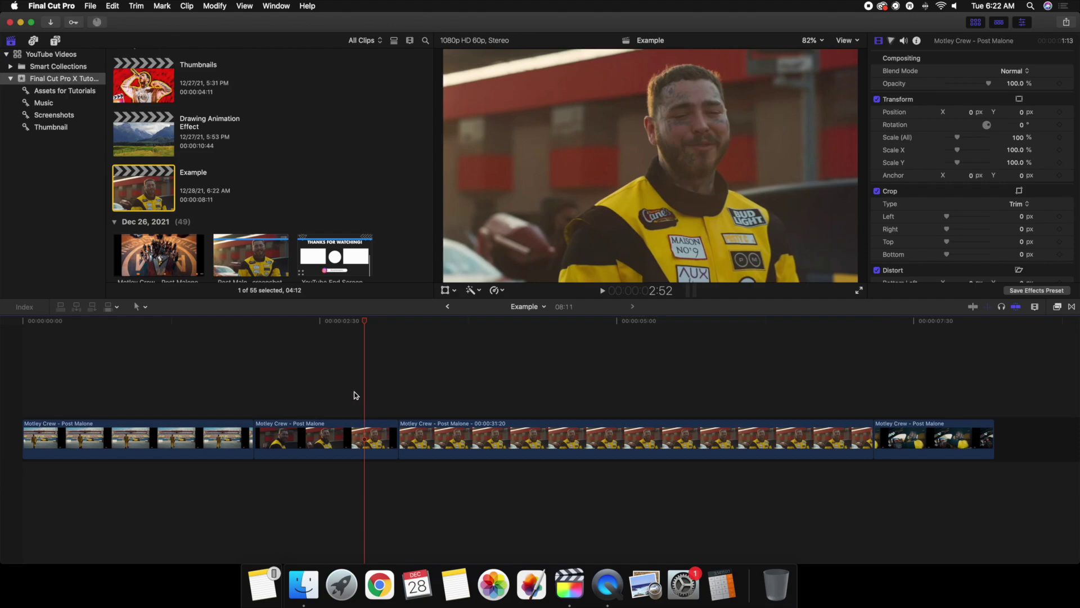
key("Home")
key("space")
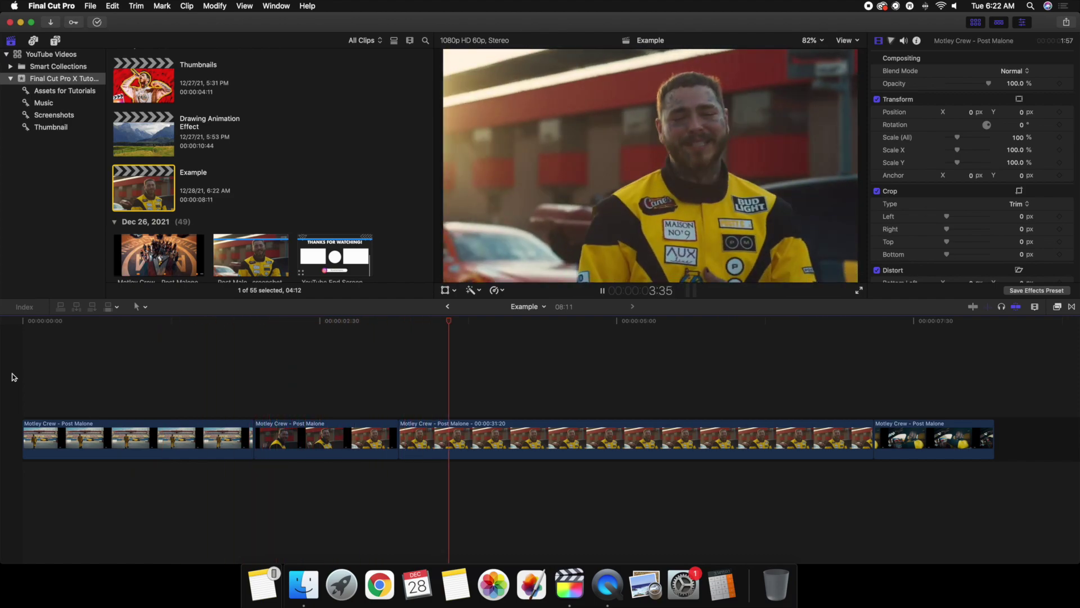
left_click(209, 378)
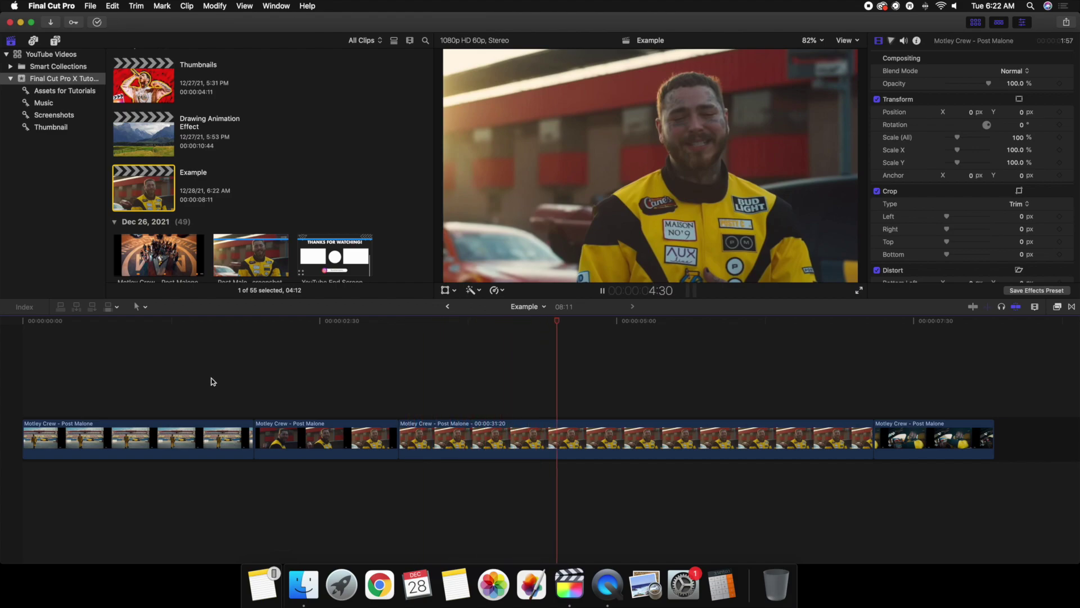
key("space")
- Save a current frame of the freeze-frame clip to the Desktop as a PNG named Example Screenshot
left_click(496, 403)
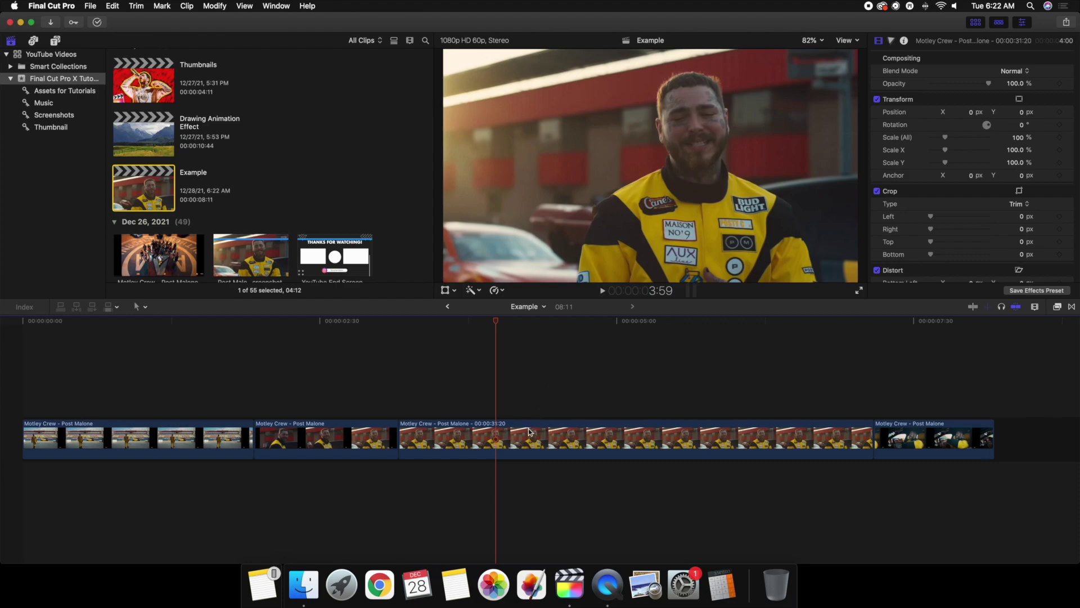
left_click(495, 388)
left_click(1066, 22)
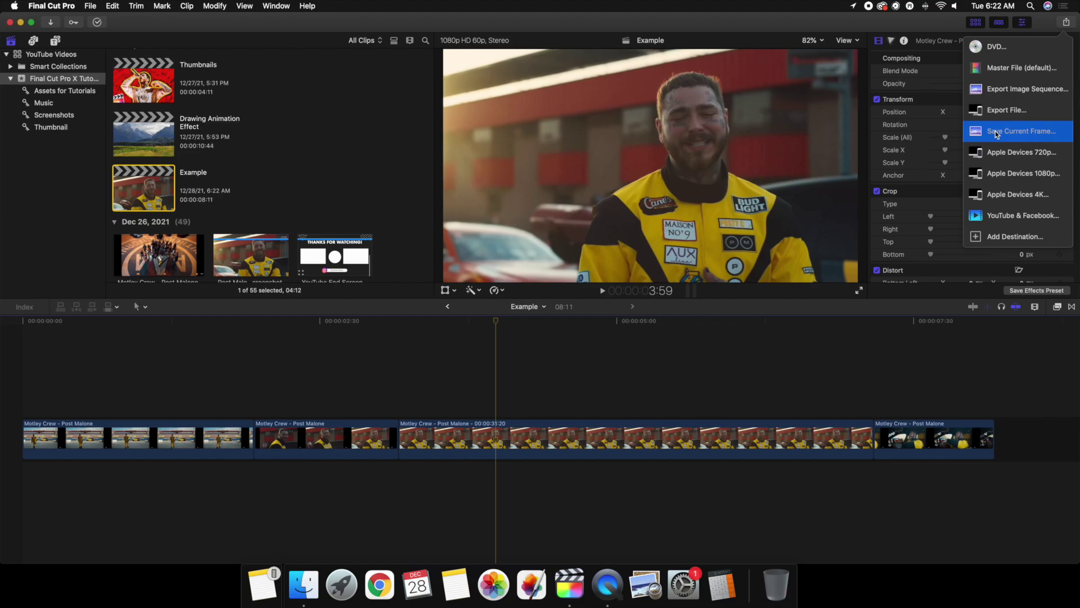
left_click(973, 134)
left_click(999, 132)
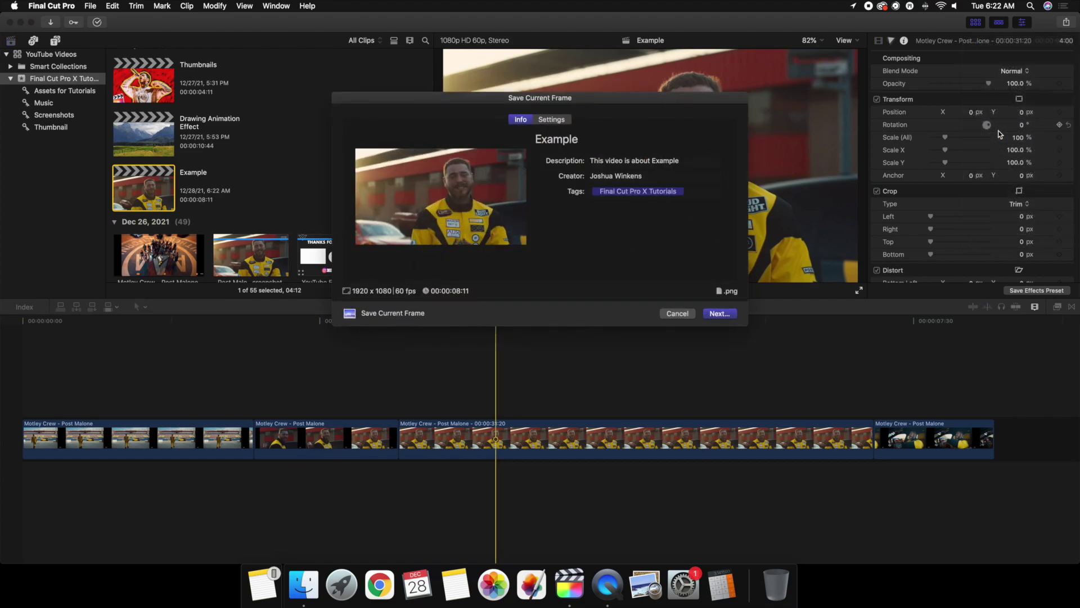
left_click(639, 141)
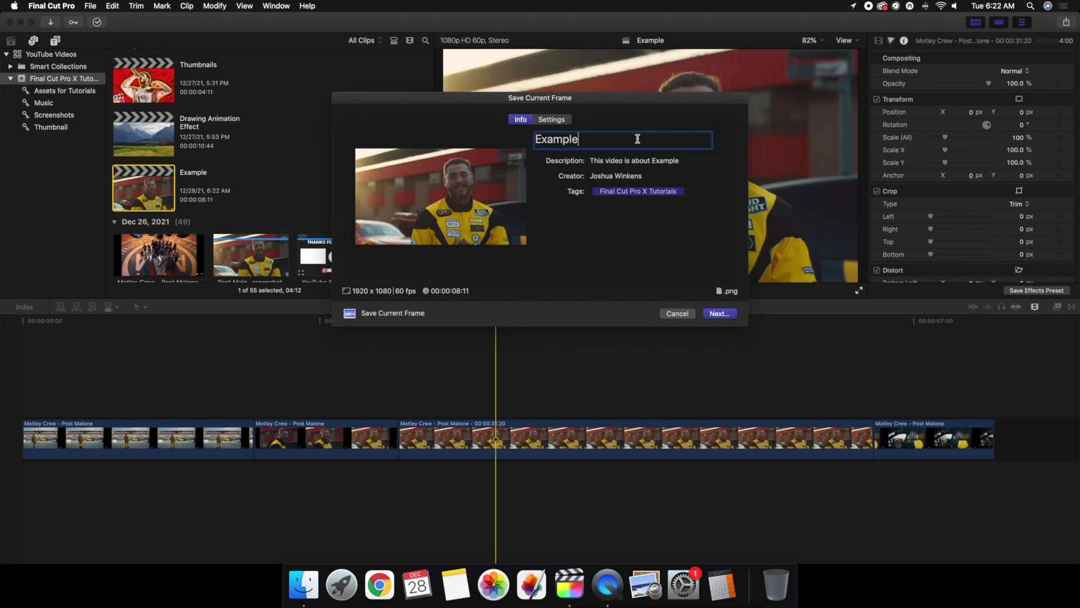
type("Screenshot")
key("Return")
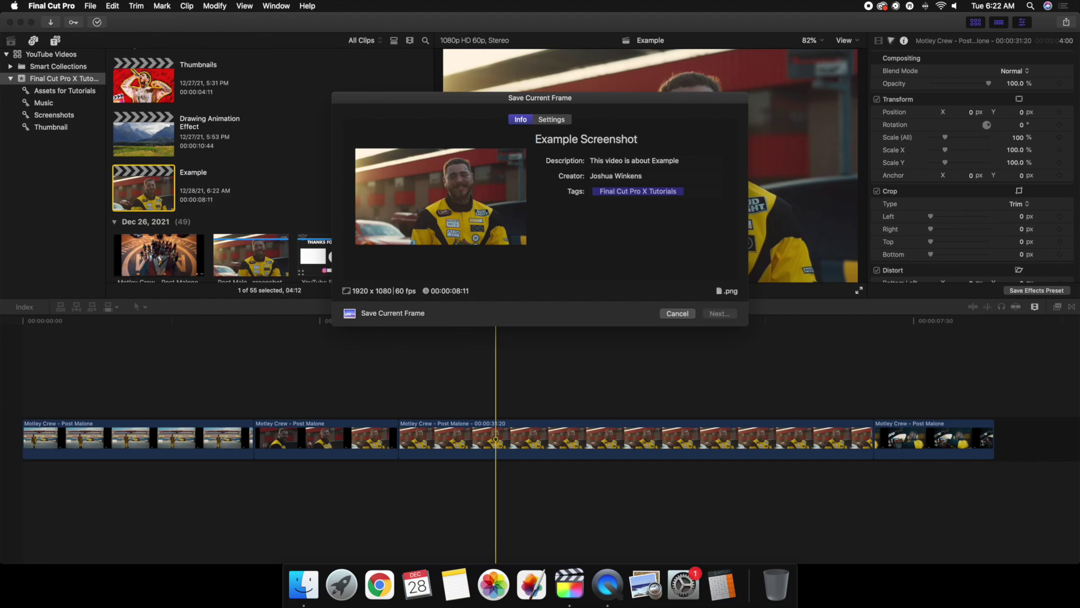
key("Return")
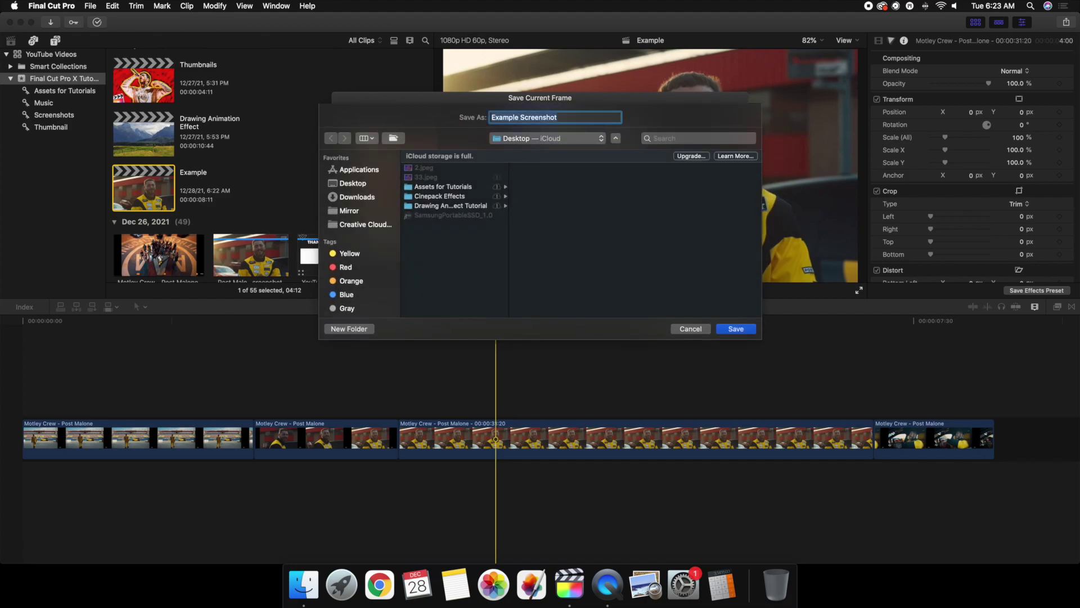
left_click(735, 329)
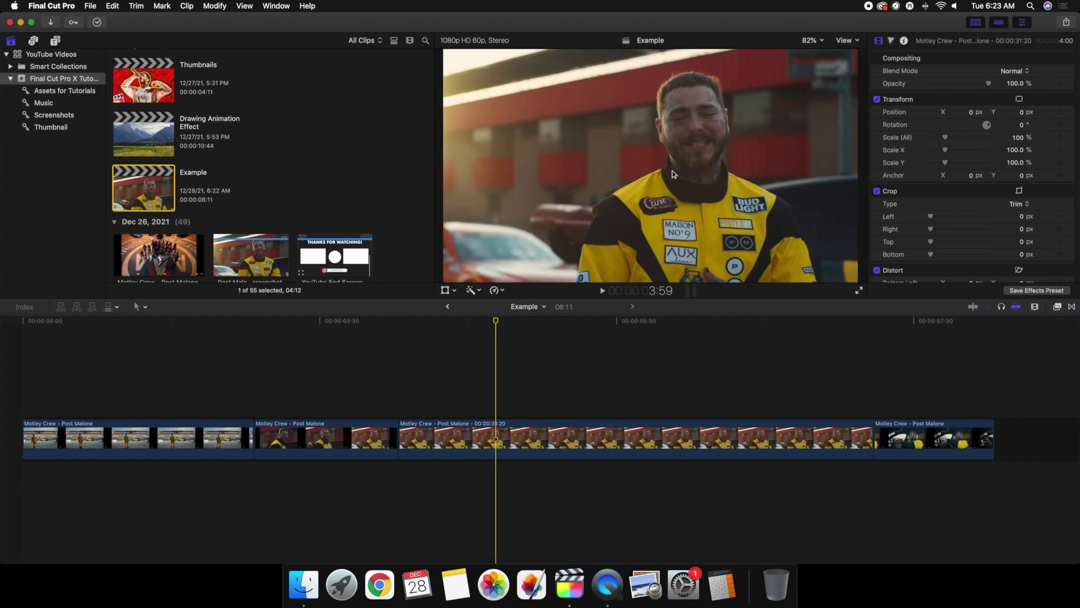
- Check the image format setting for saving the current frame and leave without exporting again
left_click(1066, 23)
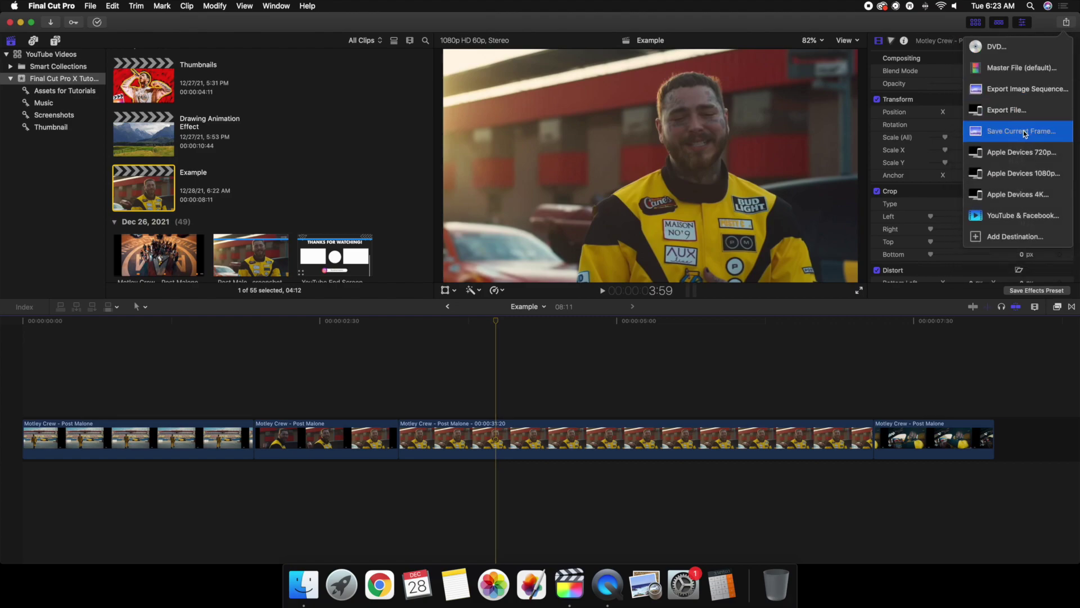
left_click(1025, 133)
left_click(551, 125)
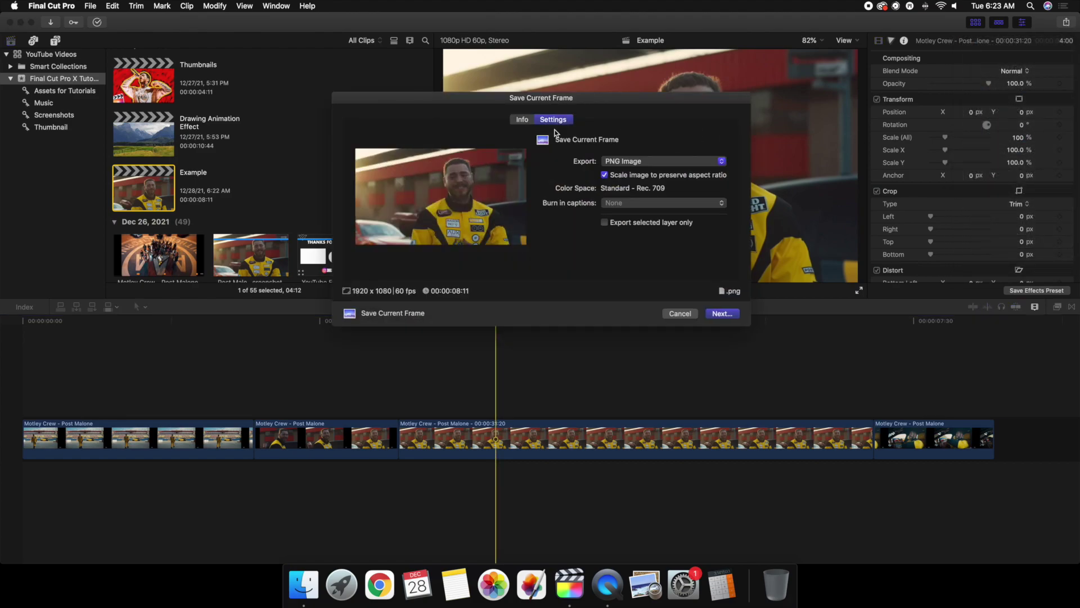
left_click(664, 161)
left_click(647, 161)
left_click(680, 313)
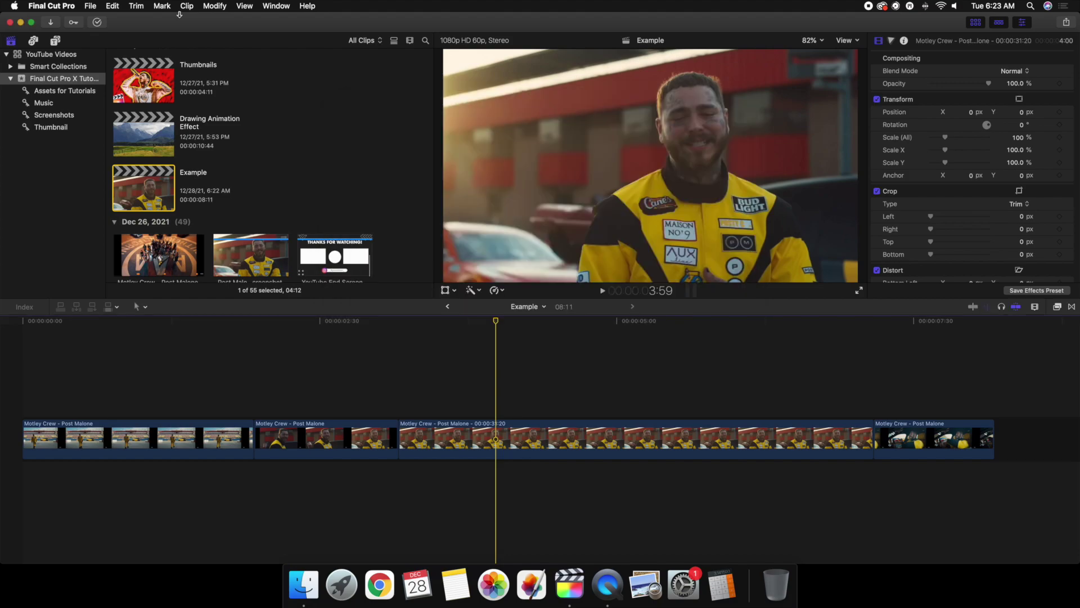
- Go to the desktop and preview Example Screenshot.png, closing the preview when done
left_click(10, 22)
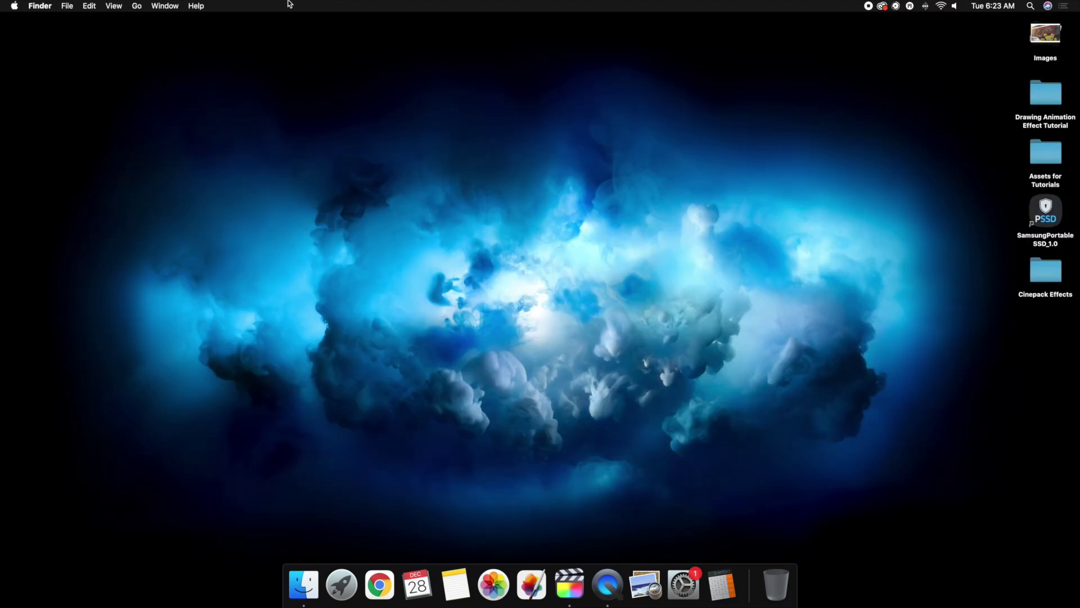
left_click(1043, 92)
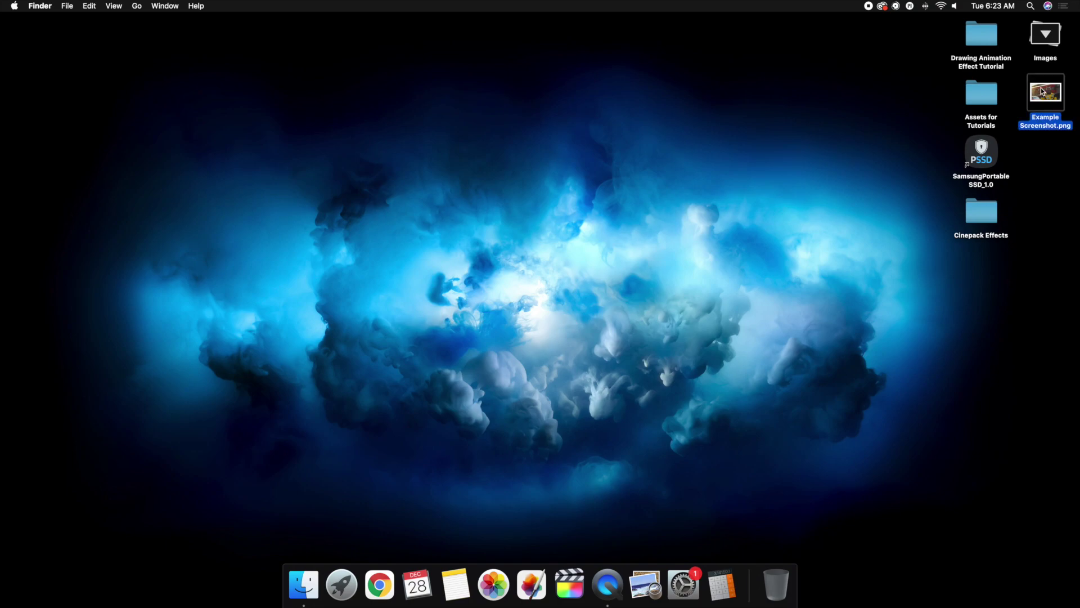
double_click(1043, 92)
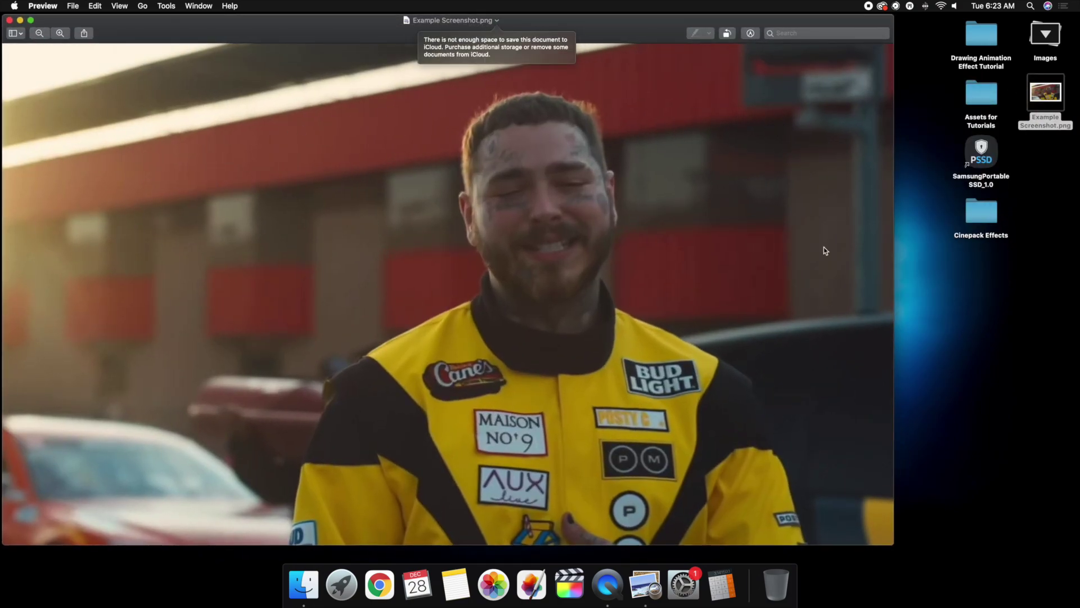
double_click(9, 24)
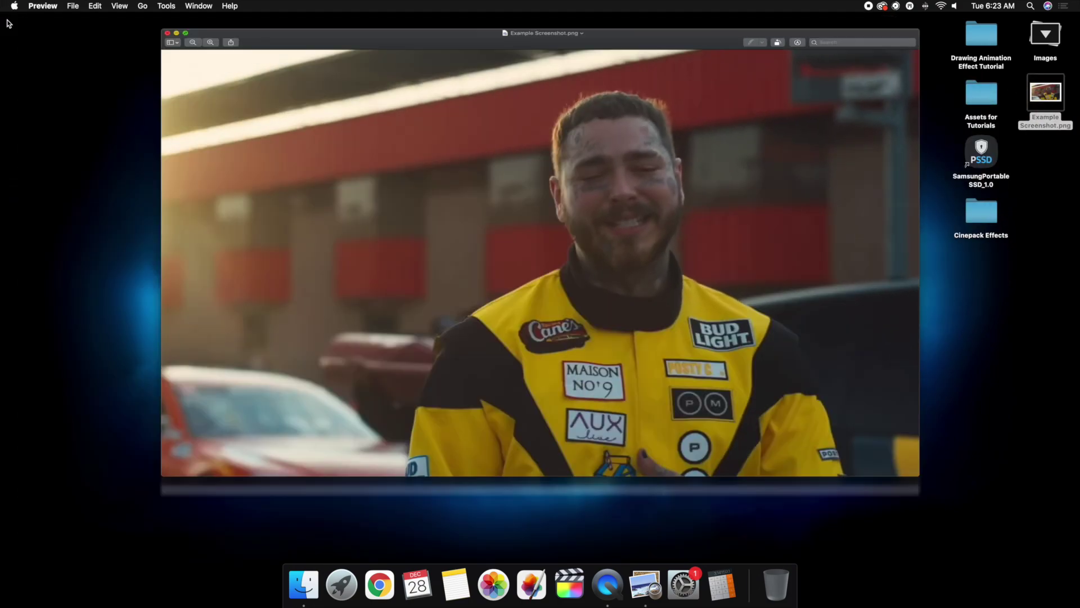
key("super+w")
left_click(771, 92)
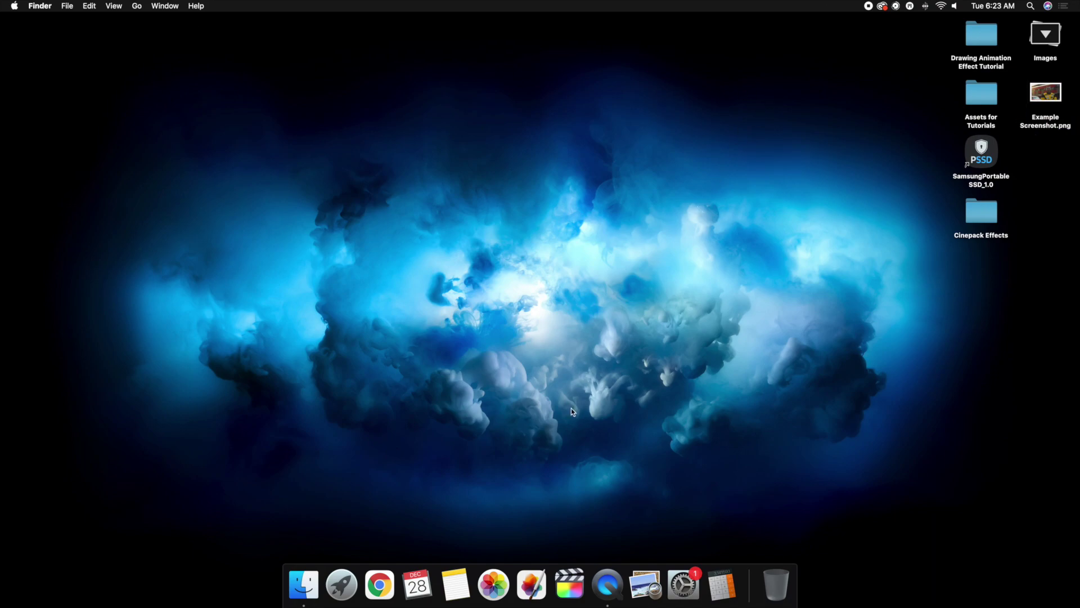
- Switch to Pixelmator Pro and create an empty 1920 × 1080 pixel document at 72 pixels/inch
left_click(538, 576)
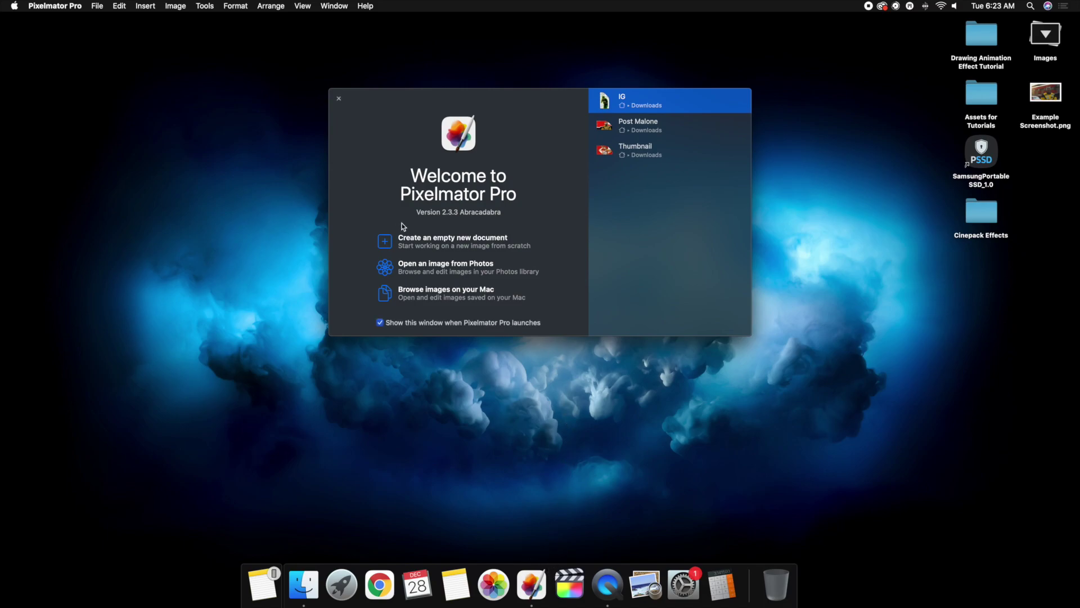
left_click(422, 241)
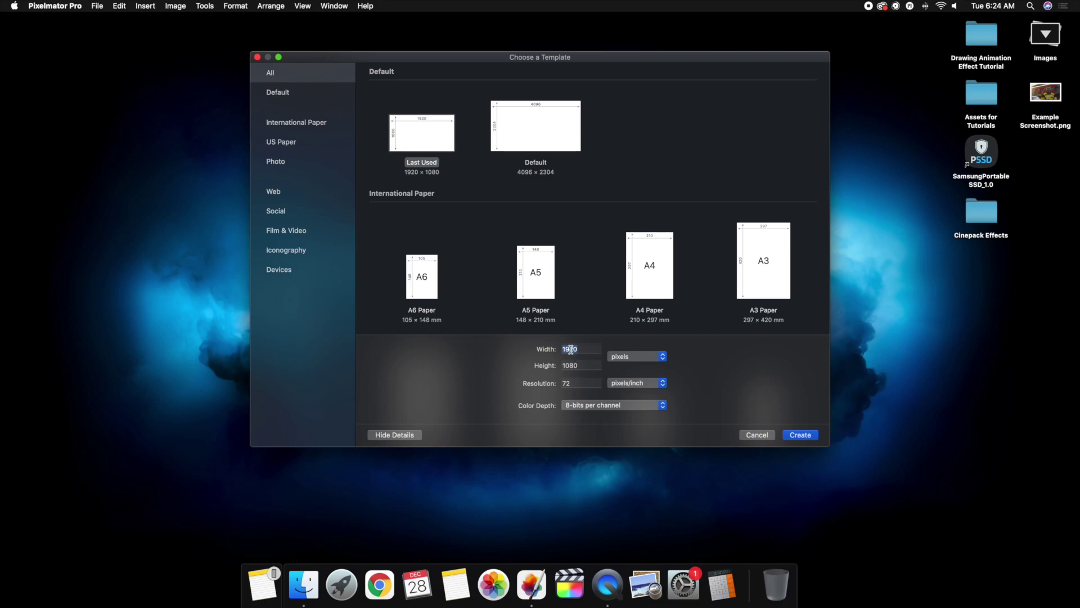
left_click(801, 436)
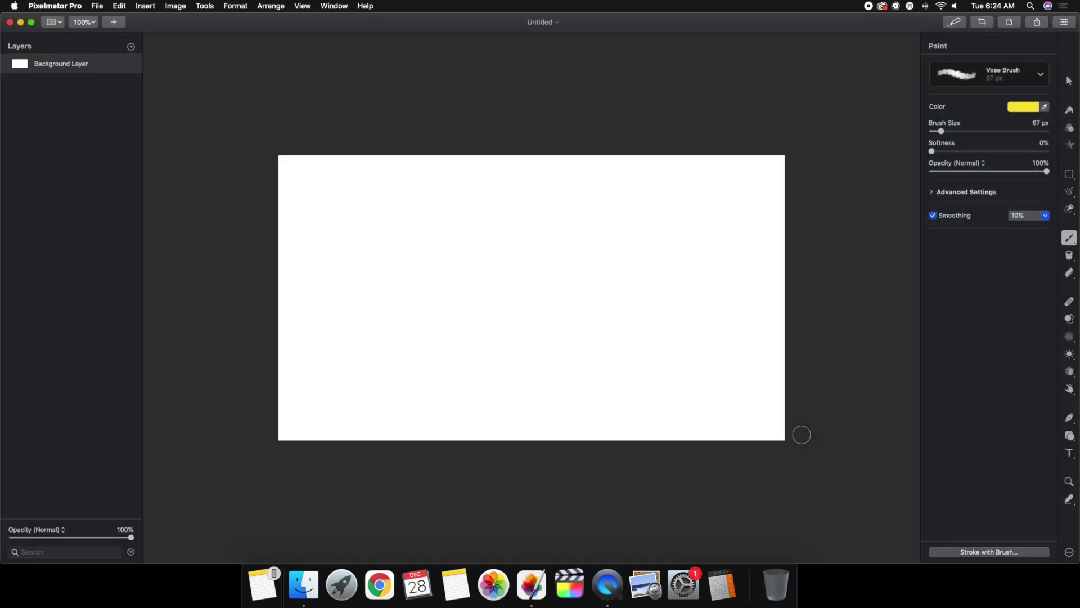
- Bring Example Screenshot.png from the desktop onto the blank canvas as a new layer
left_click_drag(687, 25, 616, 23)
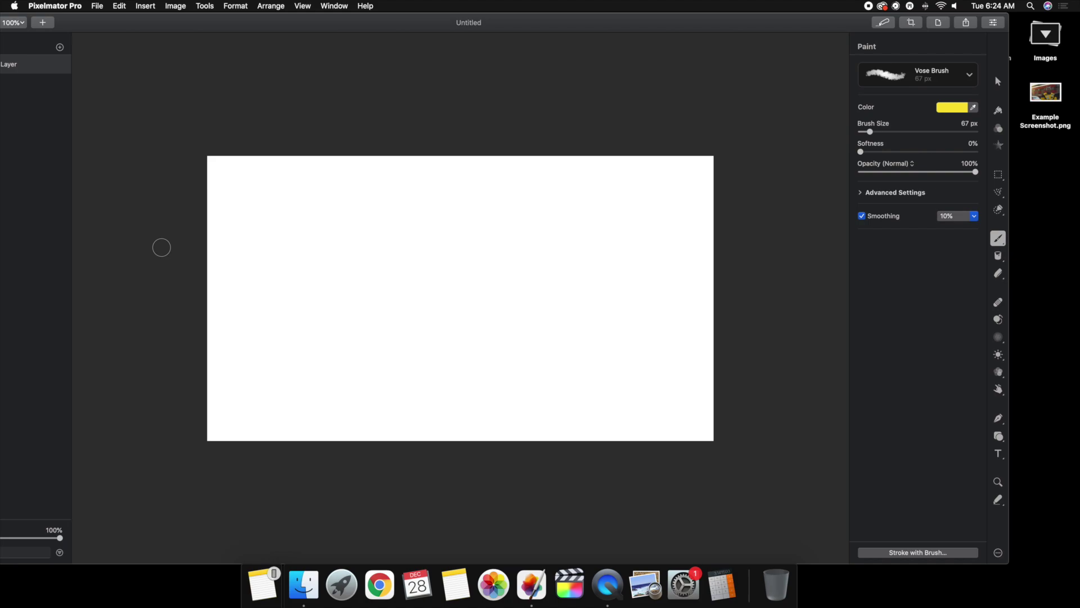
mouse_move(1045, 93)
left_mouse_down()
mouse_move(826, 138)
mouse_move(589, 206)
left_mouse_up()
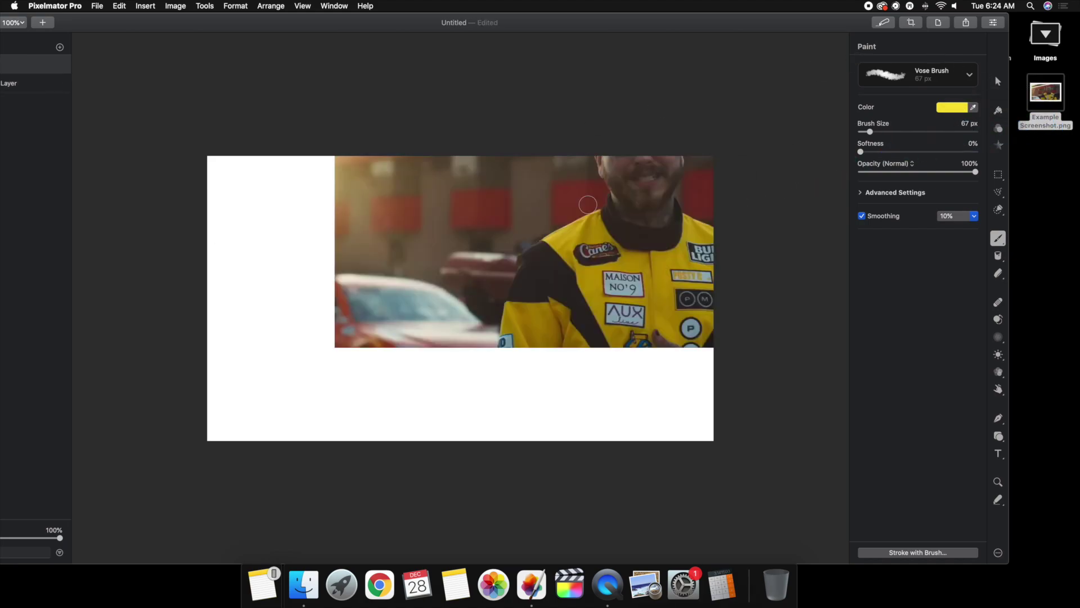
- Enlarge the document window to fill the screen and move the Man layer so it covers the whole canvas
double_click(409, 25)
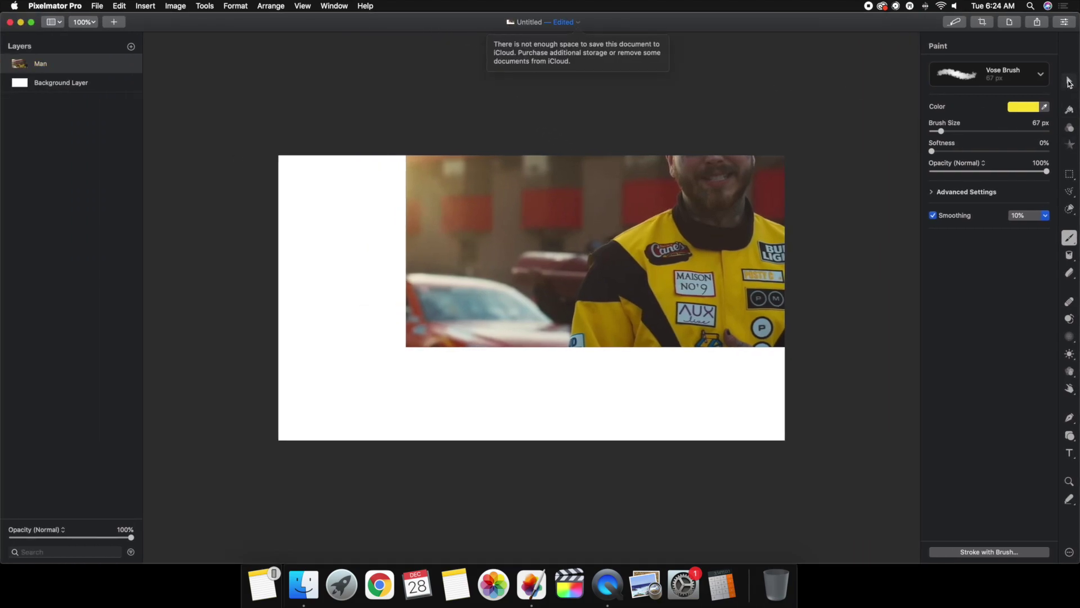
left_click(1069, 81)
mouse_move(713, 221)
left_mouse_down()
mouse_move(629, 298)
mouse_move(579, 313)
mouse_move(594, 313)
left_mouse_up()
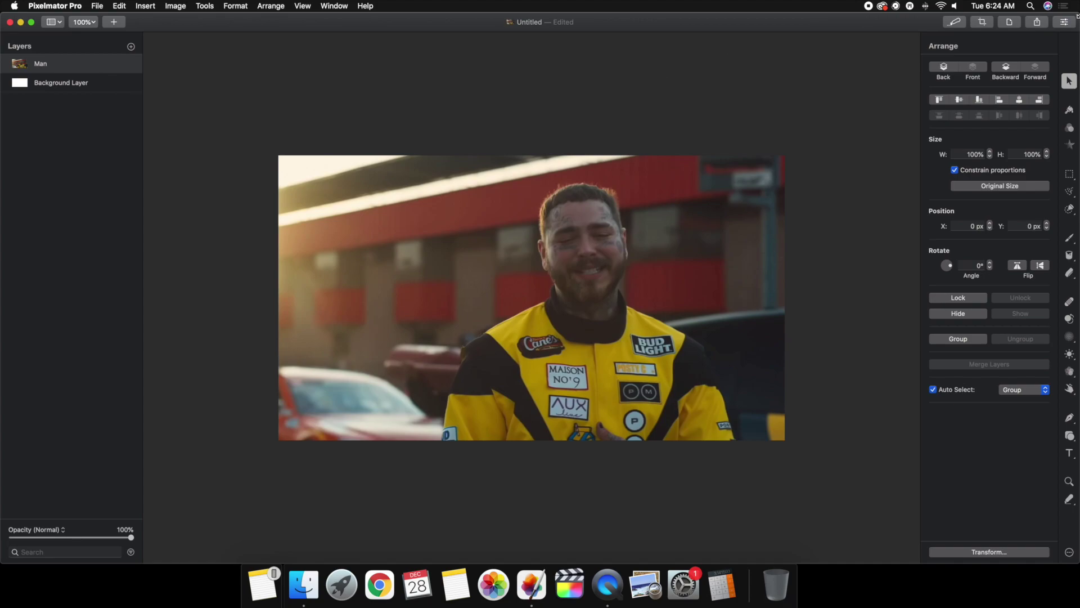
- Activate the Paint tool and look at its available paintbrush presets
left_click(1070, 240)
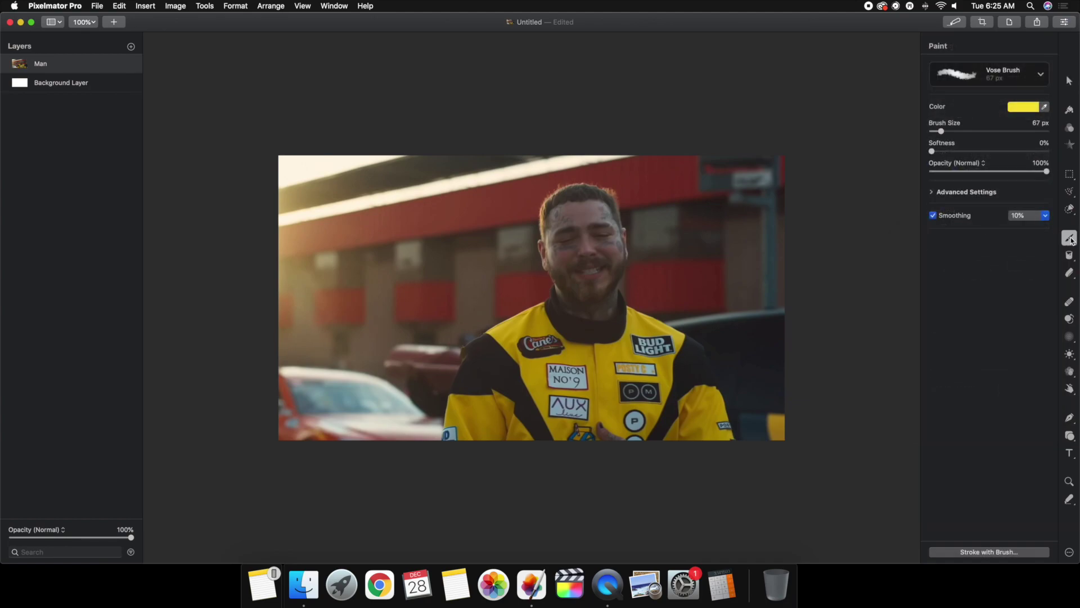
left_click(1040, 74)
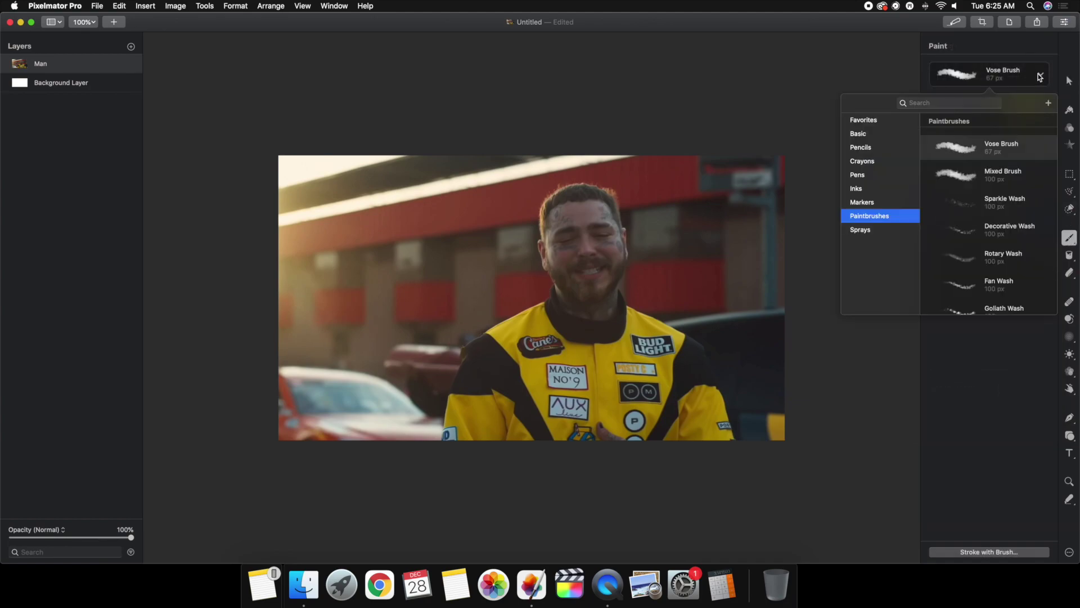
left_click(1039, 75)
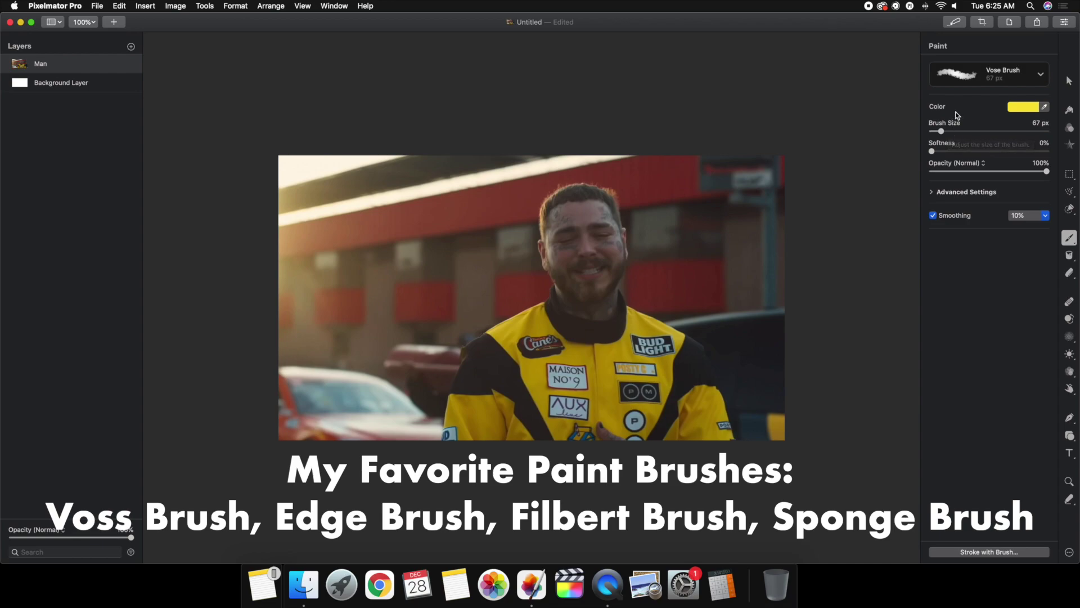
- Switch the Paint tool to the Edge Brush preset from the Paintbrushes collection
left_click(1007, 83)
scroll(986, 198, "up", 5)
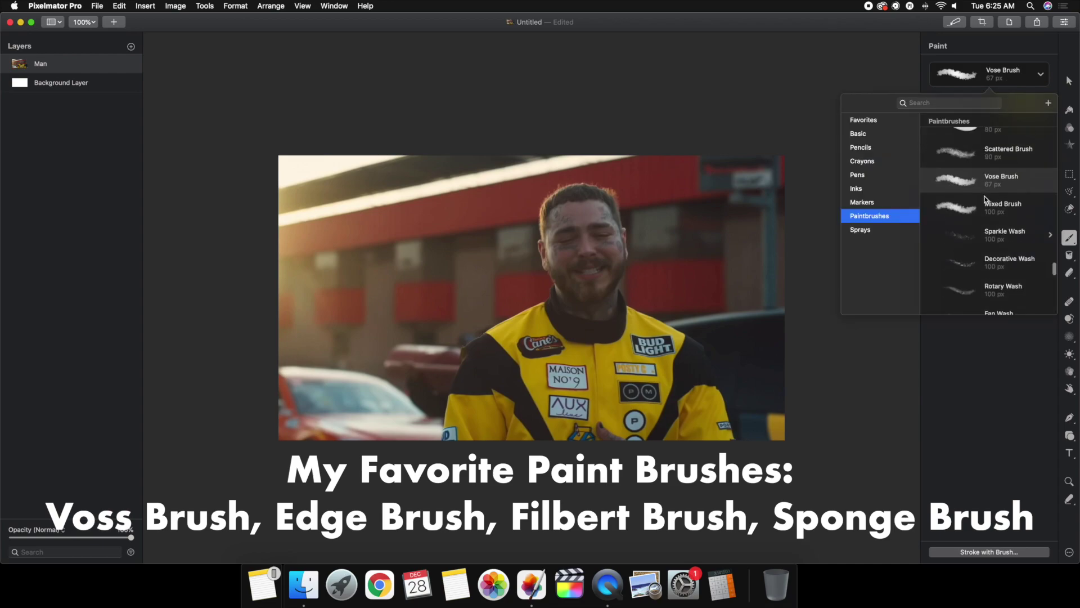
scroll(986, 198, "up", 1)
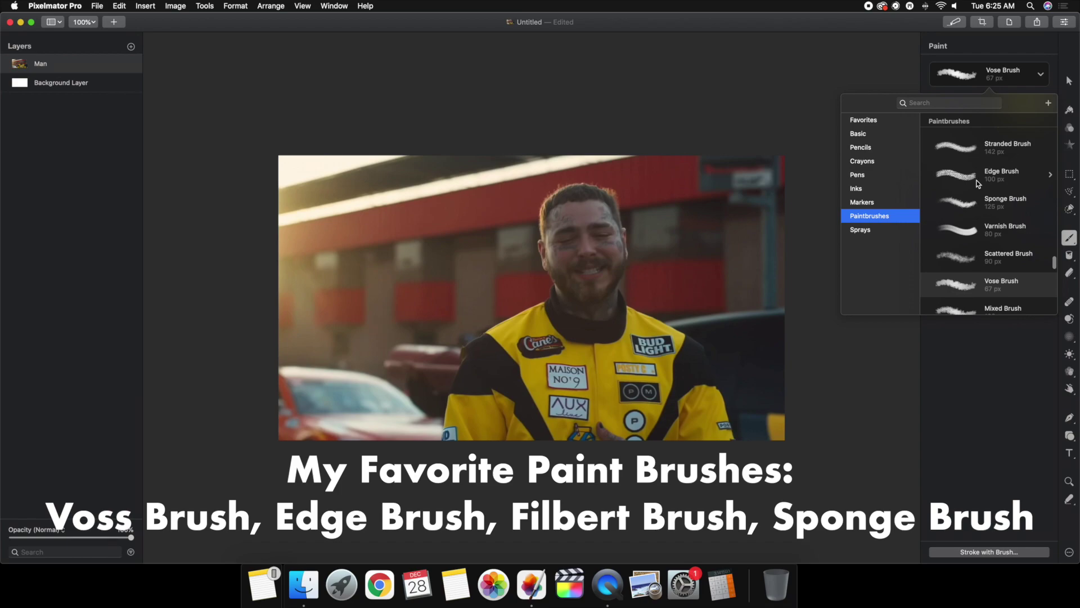
left_click(978, 182)
left_click(975, 334)
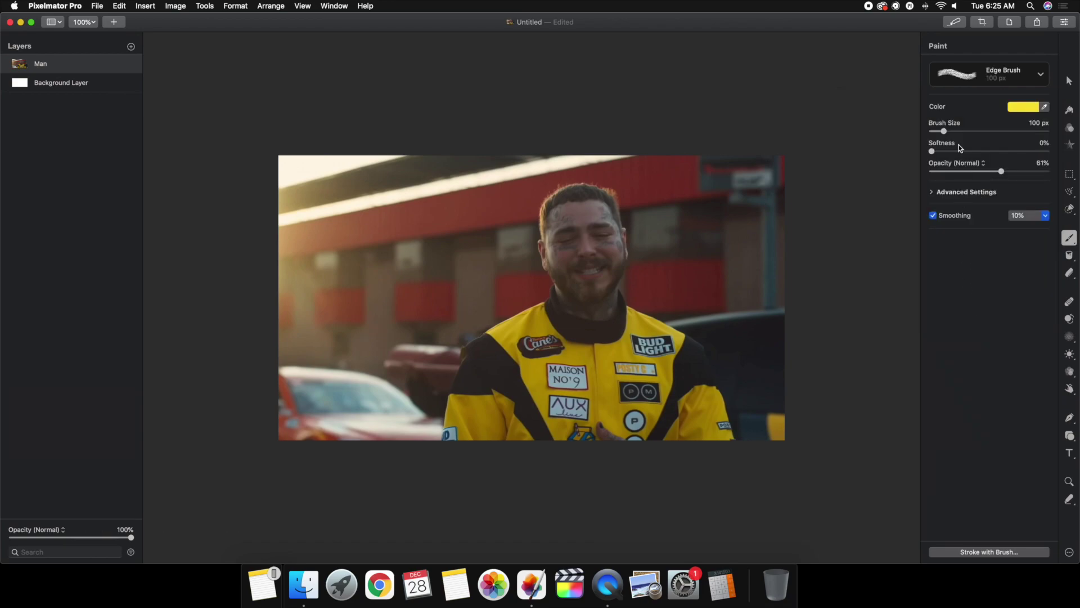
- Try a red (FF634D) stroke at 66 px up the outer edge of the man's sleeve and undo it
left_click(1025, 107)
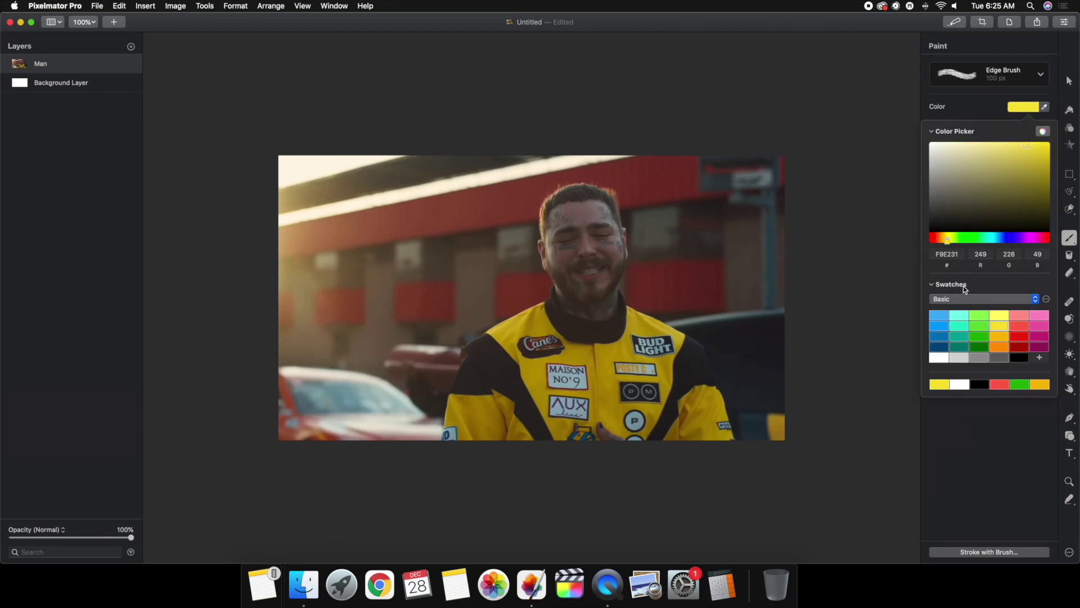
left_click(1019, 325)
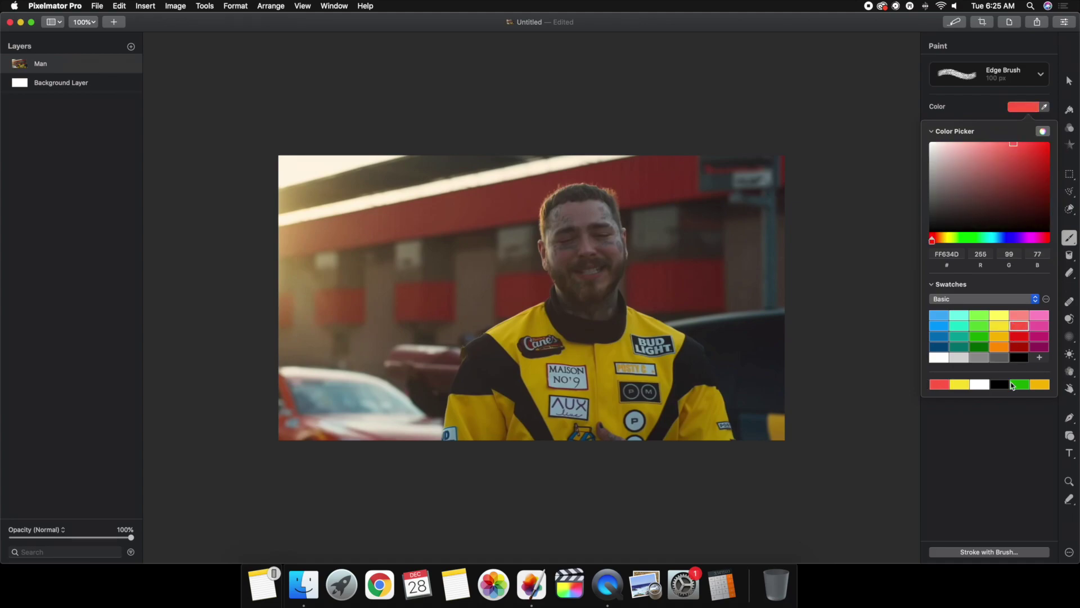
left_click(1009, 411)
left_click_drag(943, 131, 940, 131)
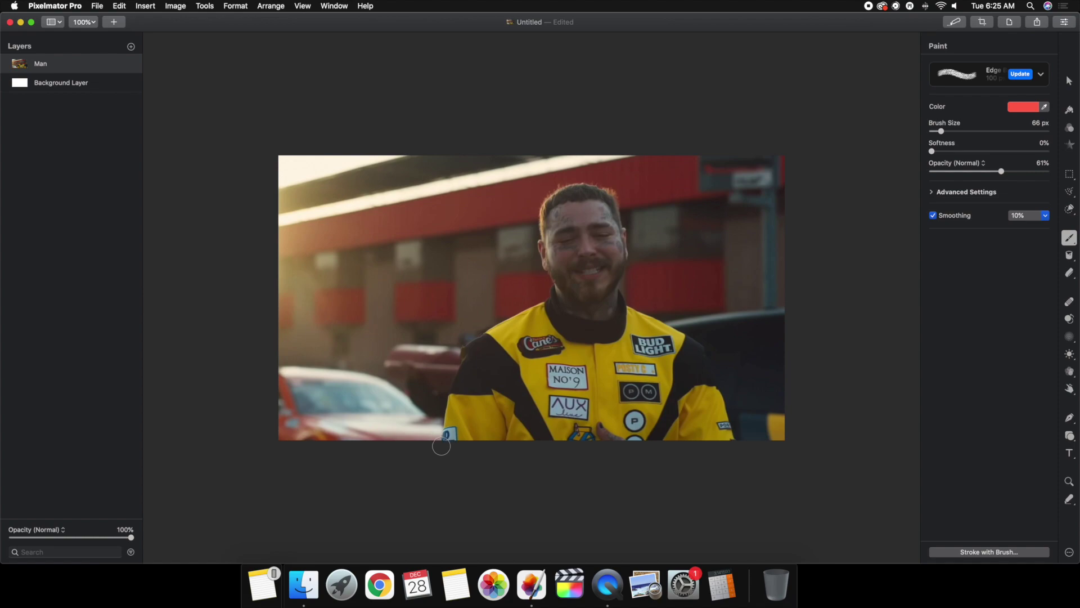
mouse_move(441, 446)
left_mouse_down()
mouse_move(444, 391)
mouse_move(454, 396)
left_mouse_up()
key("super+z")
- Choose the Vose Brush preset and set the paint color to bright blue from the Basic swatches
left_click(1042, 74)
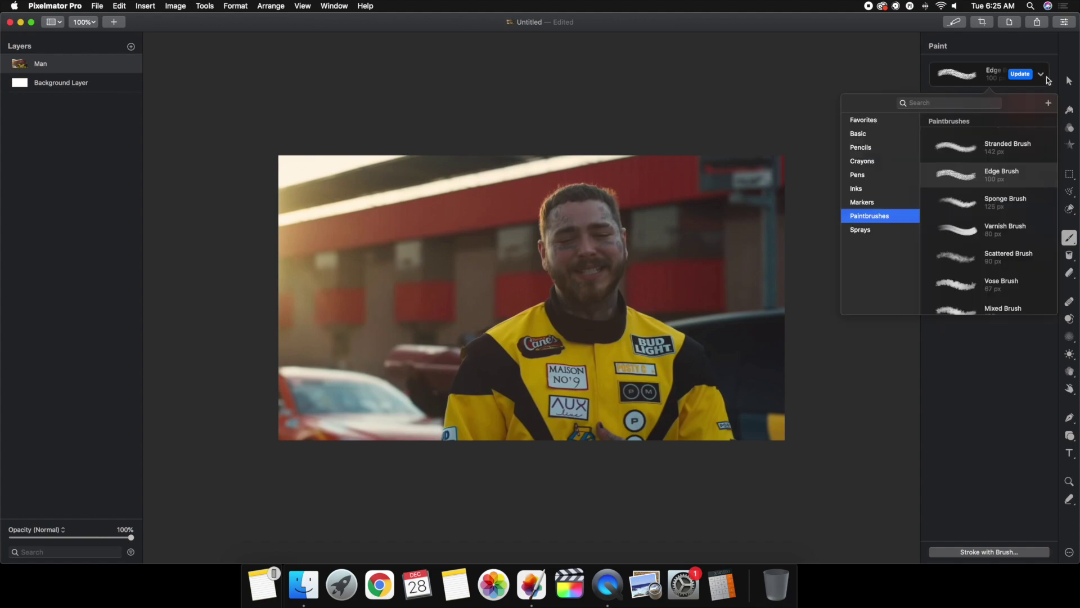
left_click(986, 284)
left_click(1004, 328)
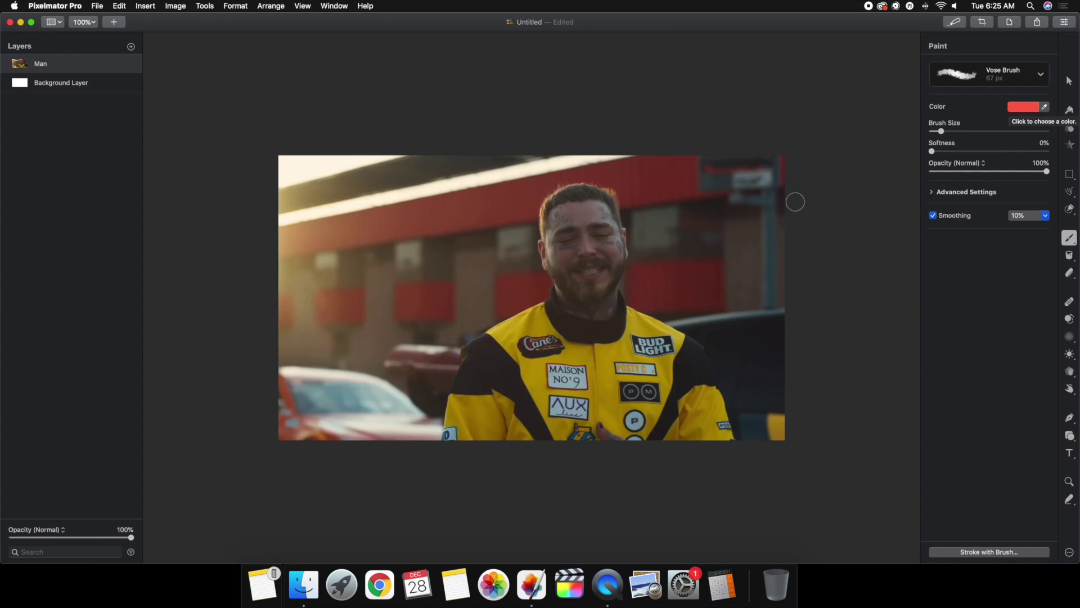
left_click(1034, 108)
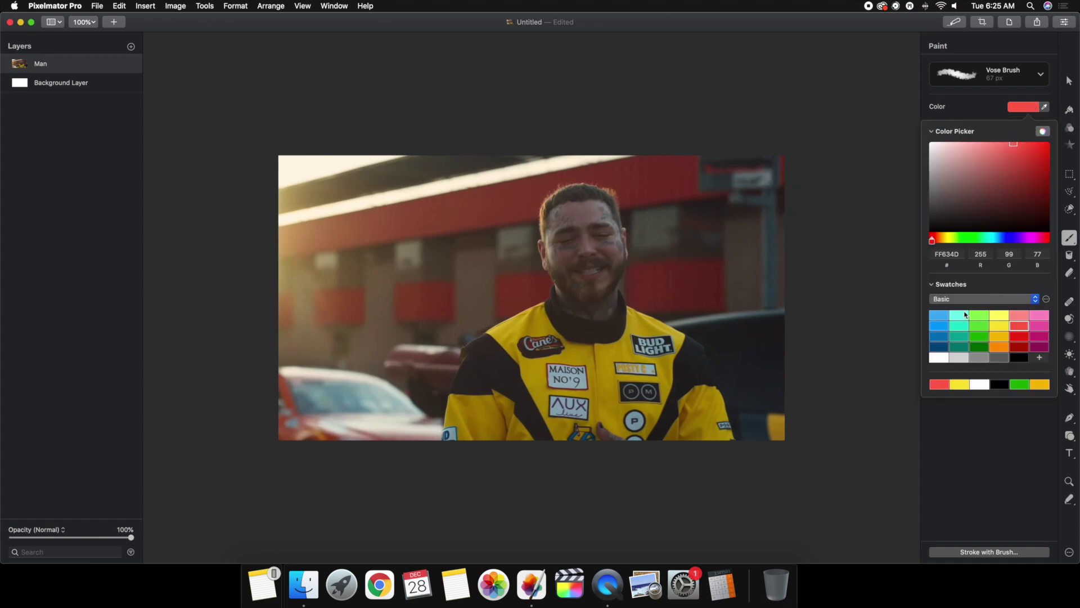
left_click(937, 331)
left_click(929, 432)
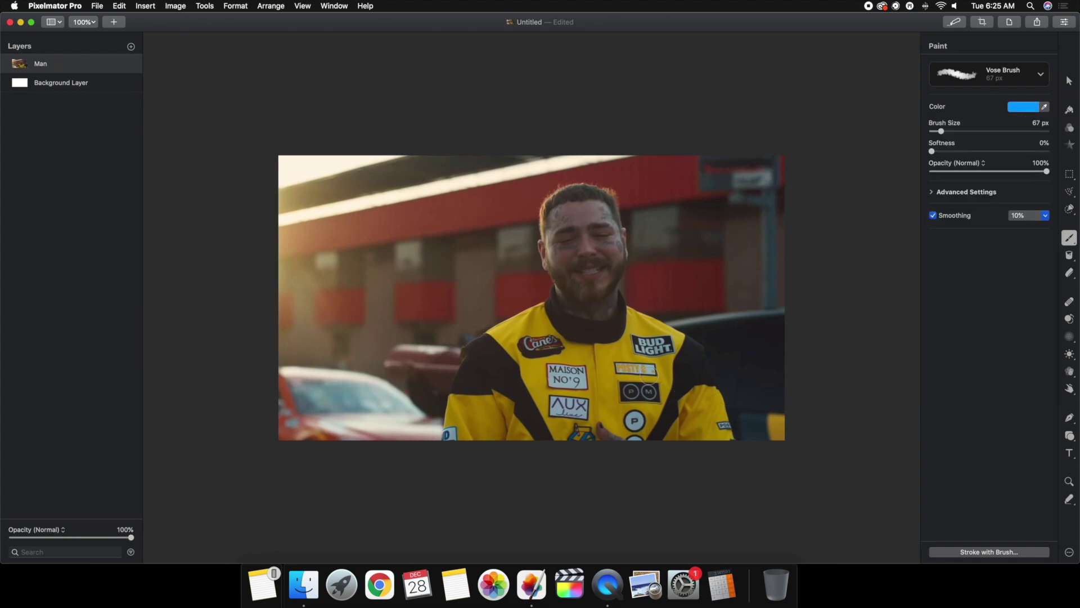
- Test blue strokes up the sleeve's outer edge, undoing each one, and set the brush size to 41 px
left_click_drag(442, 437, 446, 388)
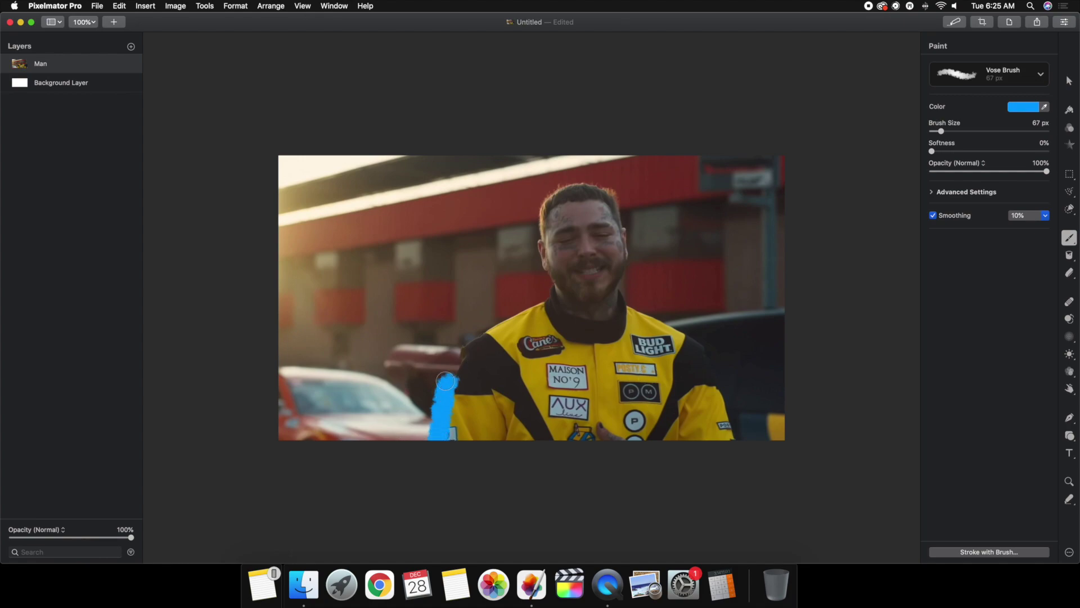
key("super+z")
left_click_drag(941, 132, 938, 130)
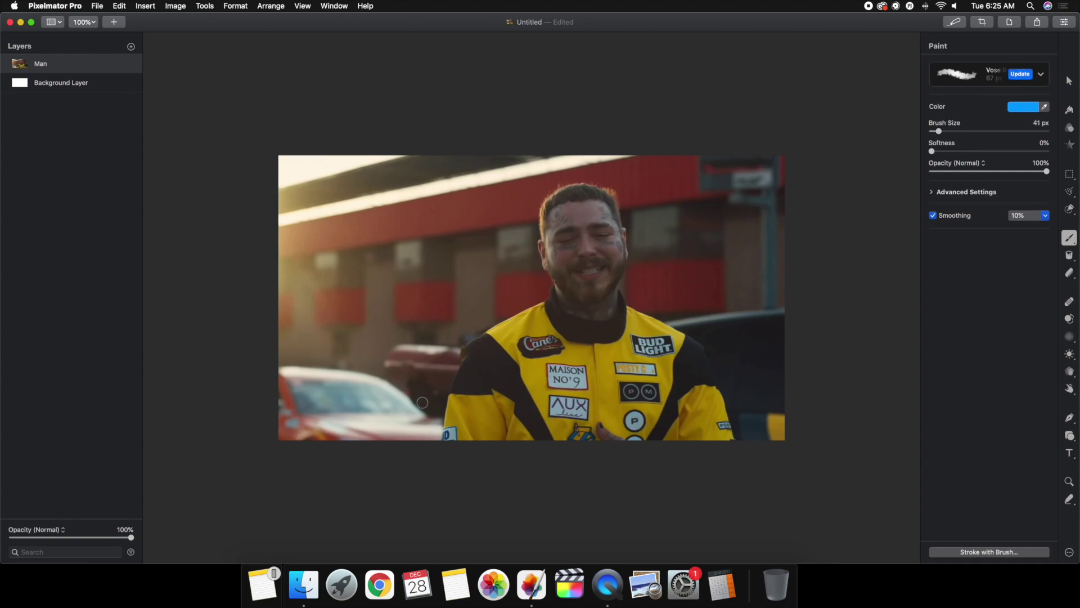
left_click_drag(440, 442, 461, 346)
key("super+z")
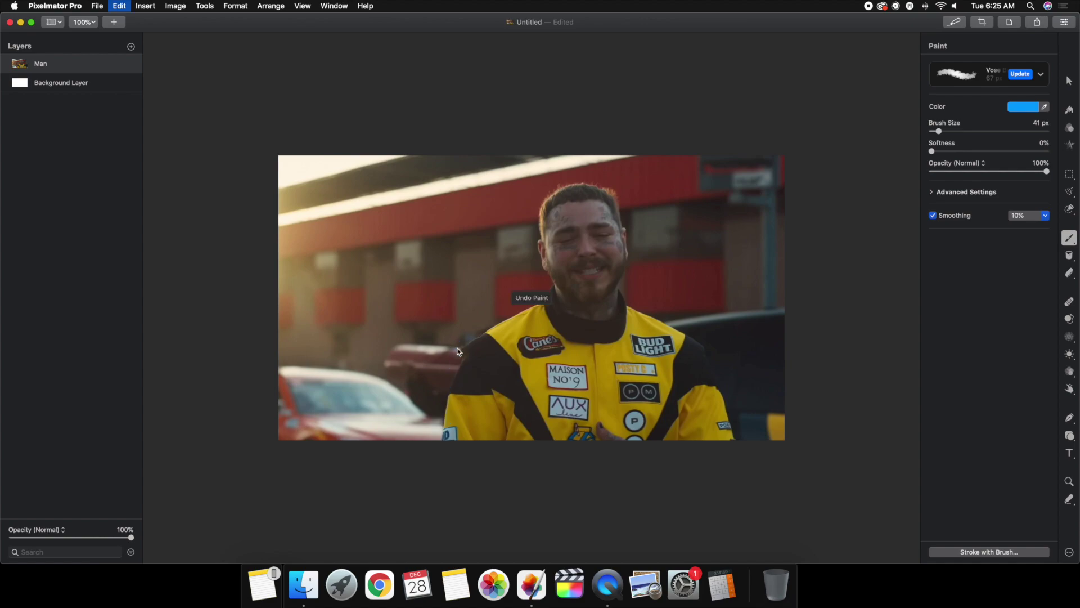
- Paint a blue stroke from the image's lower edge up the sleeve and export it to Downloads as PNG named 1
left_click_drag(438, 441, 458, 361)
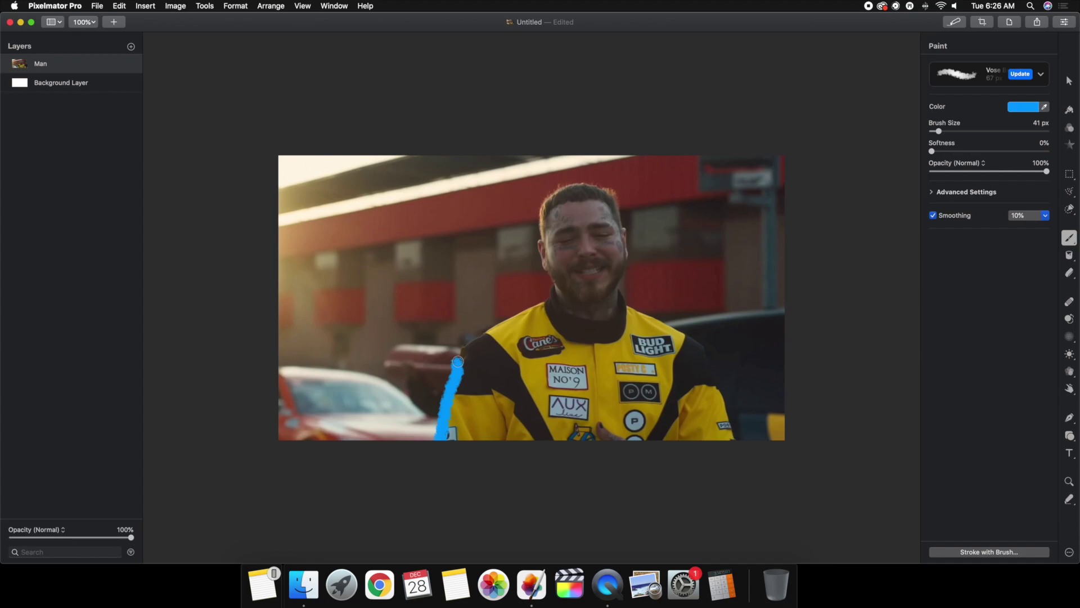
key("super+e")
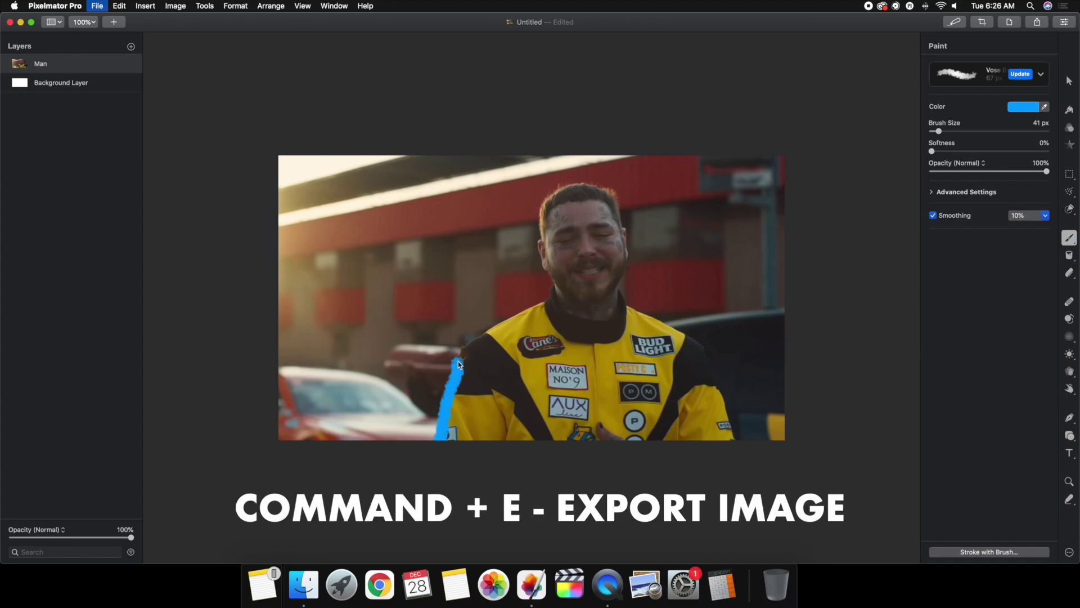
type("1")
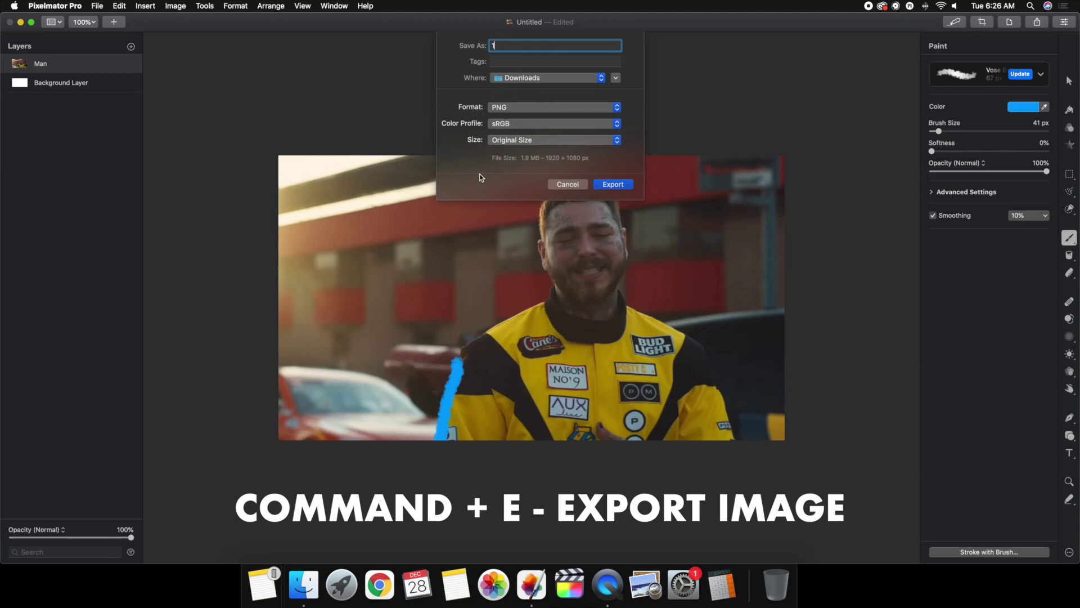
key("Return")
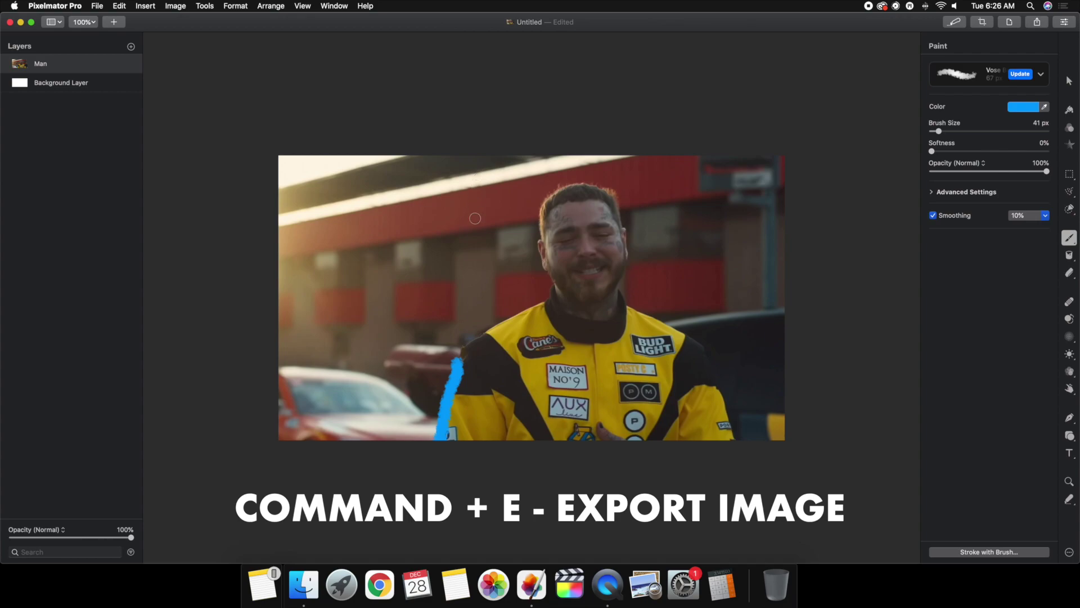
- Extend the blue outline along the shoulder toward the collar and export the image as PNG named 2
left_click_drag(455, 345, 518, 316)
key("super+shift+e")
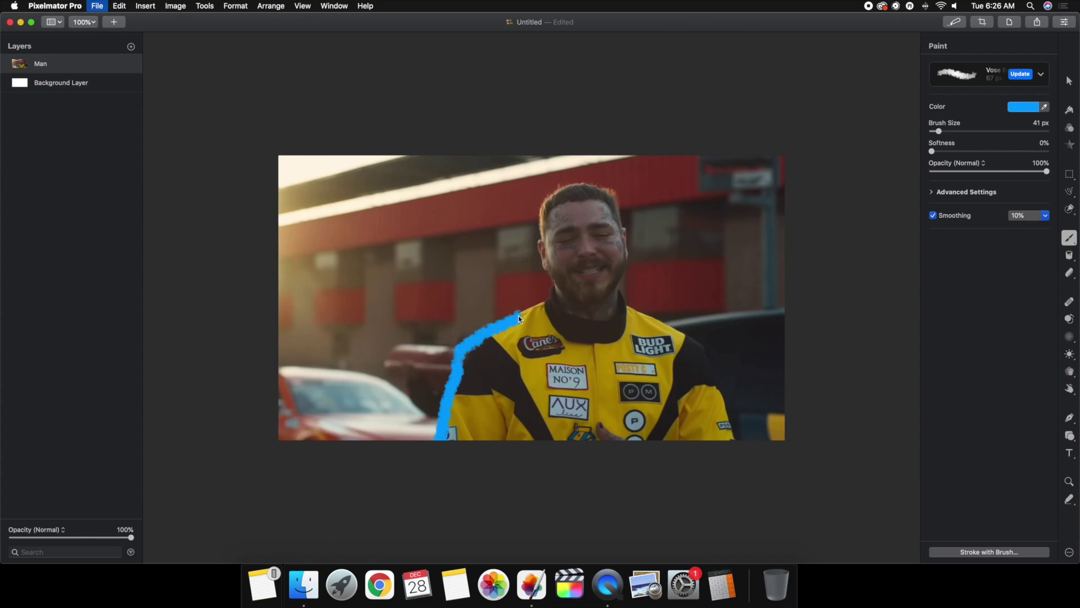
type("2")
key("Return")
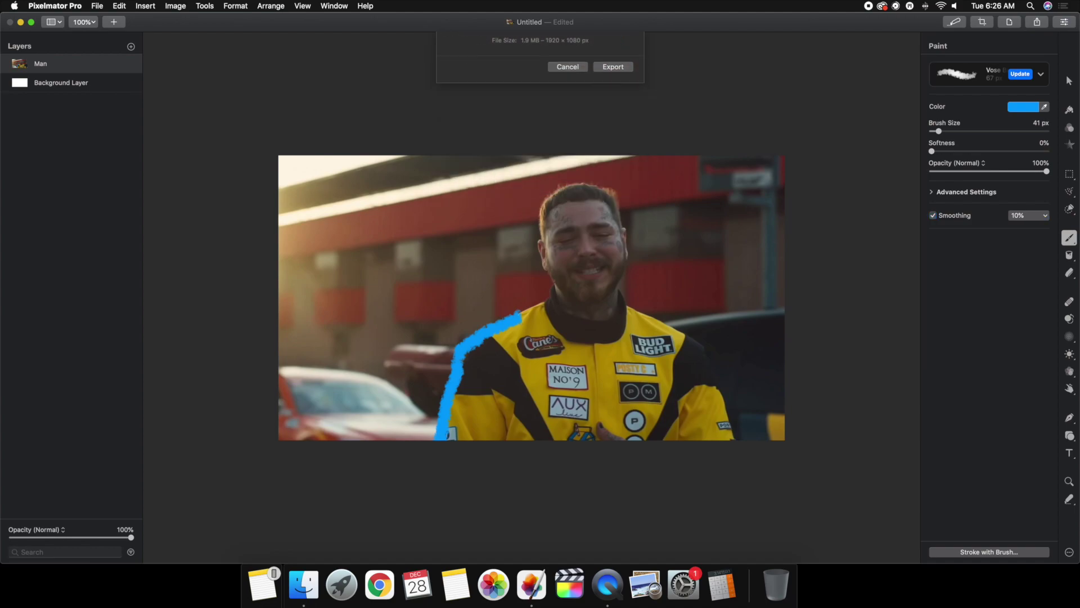
- Continue the blue outline along the collar and neck up to the jaw, and export the image as PNG named 3
mouse_move(517, 315)
left_mouse_down()
mouse_move(547, 299)
mouse_move(545, 274)
left_mouse_up()
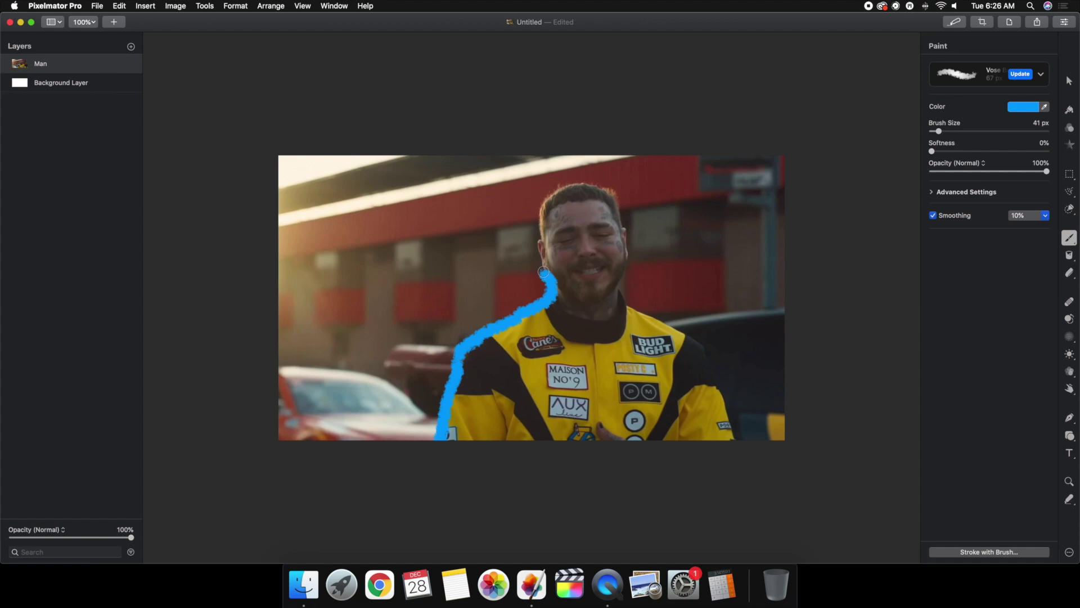
key("shift+cmd+e")
type("2")
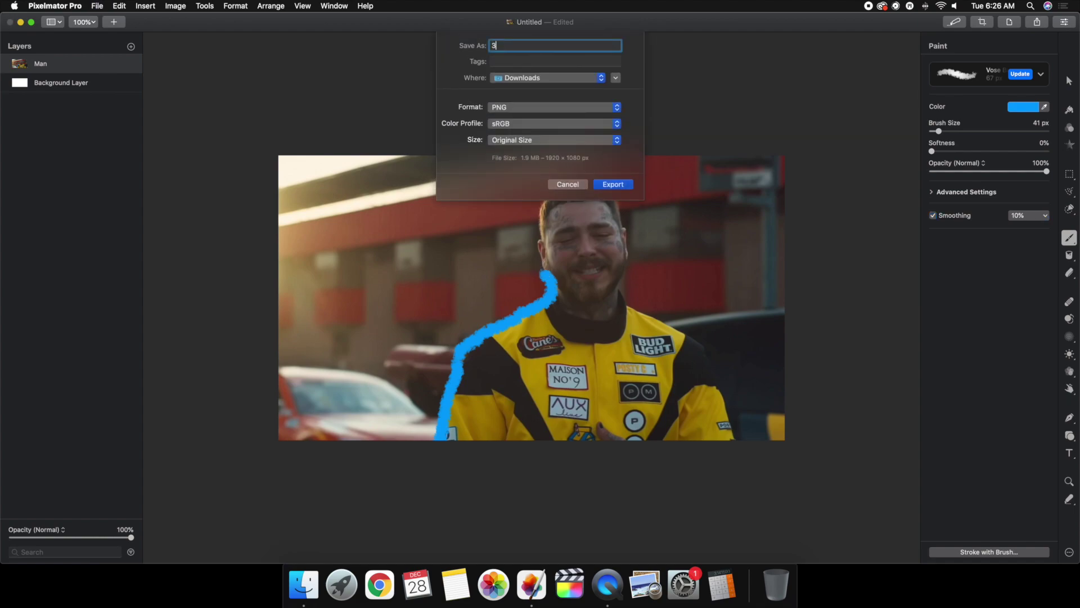
key("Return")
- Continue the blue outline from the jaw up the side of the head and export the image as PNG named 4
left_click_drag(545, 273, 536, 208)
key("shift+super+e")
type("4")
key("Return")
- Carry the blue outline over the top of the head and export the image as PNG named 5
mouse_move(537, 208)
left_mouse_down()
mouse_move(568, 179)
mouse_move(613, 189)
left_mouse_up()
key("shift+super+e")
type("5")
key("Return")
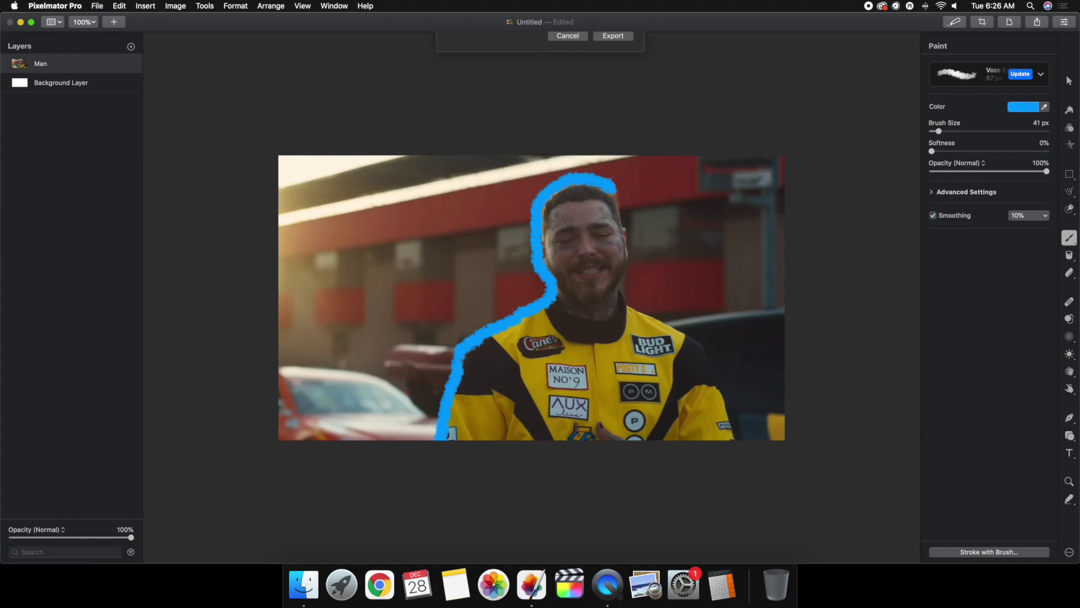
- Paint the outline down the opposite side of the face and check the exported PNG files in the Downloads folder
left_click_drag(614, 190, 627, 255)
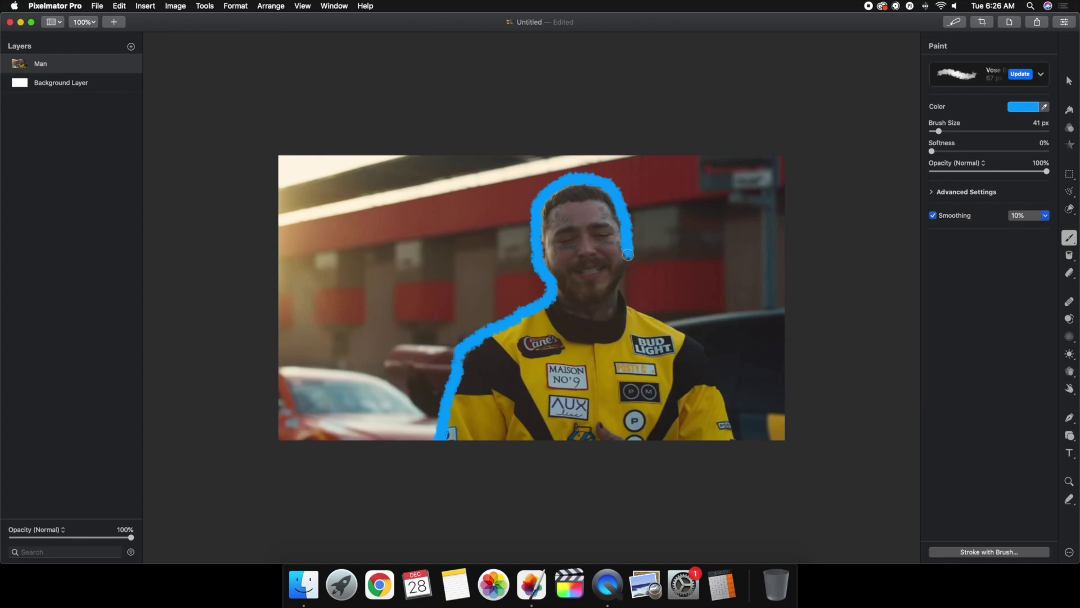
left_click(304, 586)
left_click(363, 197)
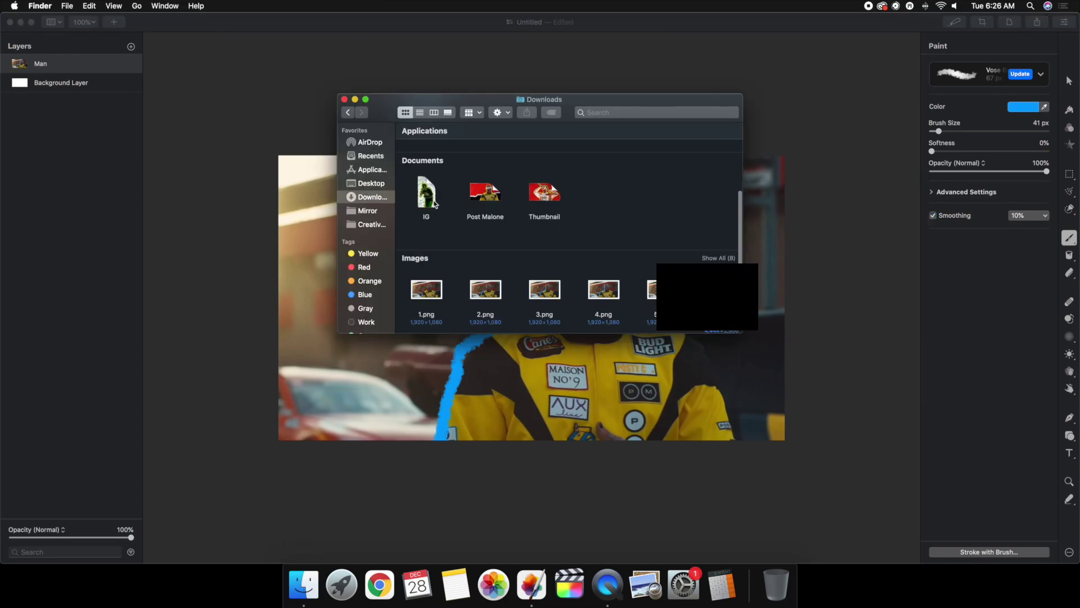
scroll(534, 293, "right", 2)
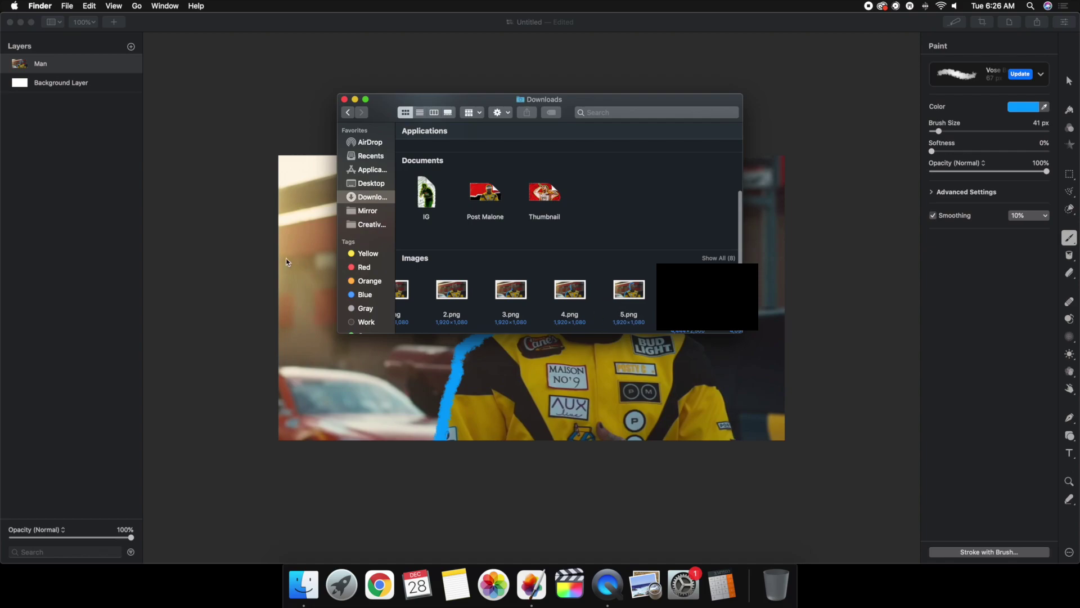
left_click(242, 253)
- Export the image with the outline down the second side of the face as PNG named 6
key("super+shift+e")
type("6")
key("Return")
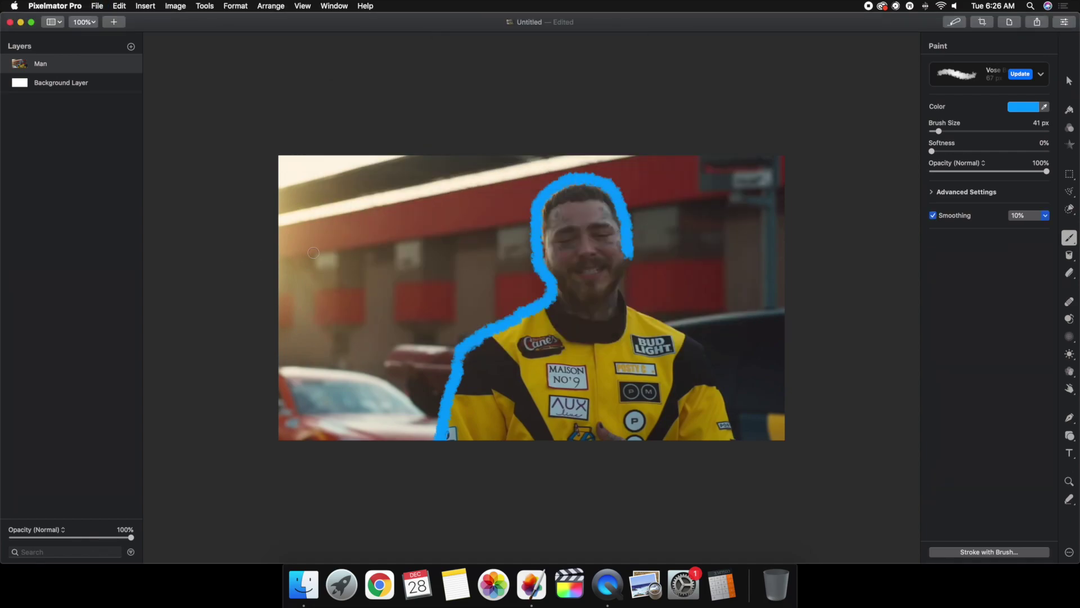
- Continue the blue outline down the neck onto the second shoulder and export the image as PNG named 7
mouse_move(626, 253)
left_mouse_down()
mouse_move(625, 295)
mouse_move(657, 318)
left_mouse_up()
key("super+shift+e")
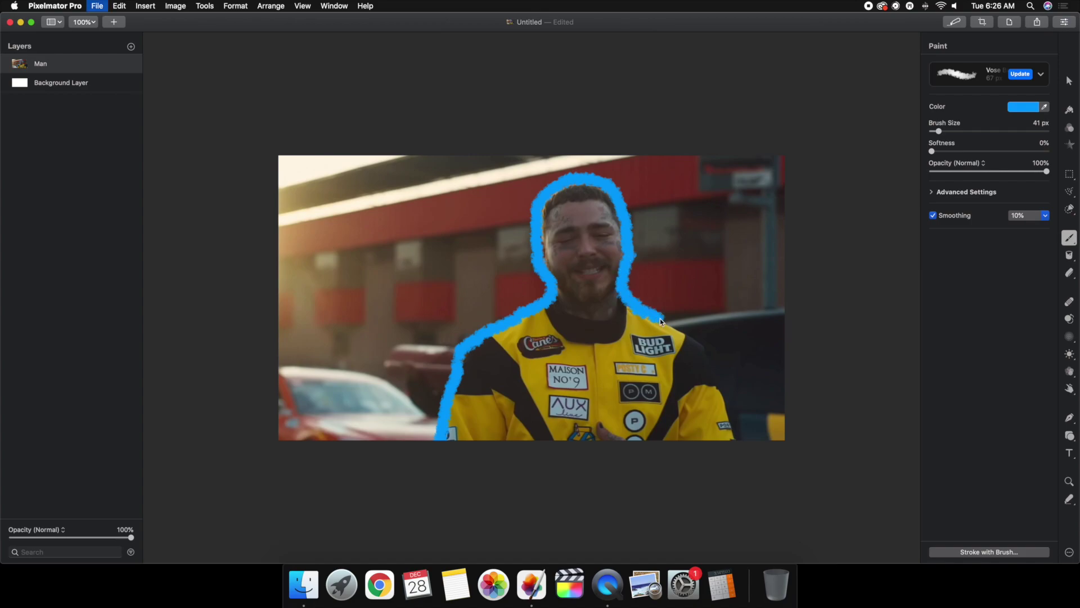
type("7")
key("Return")
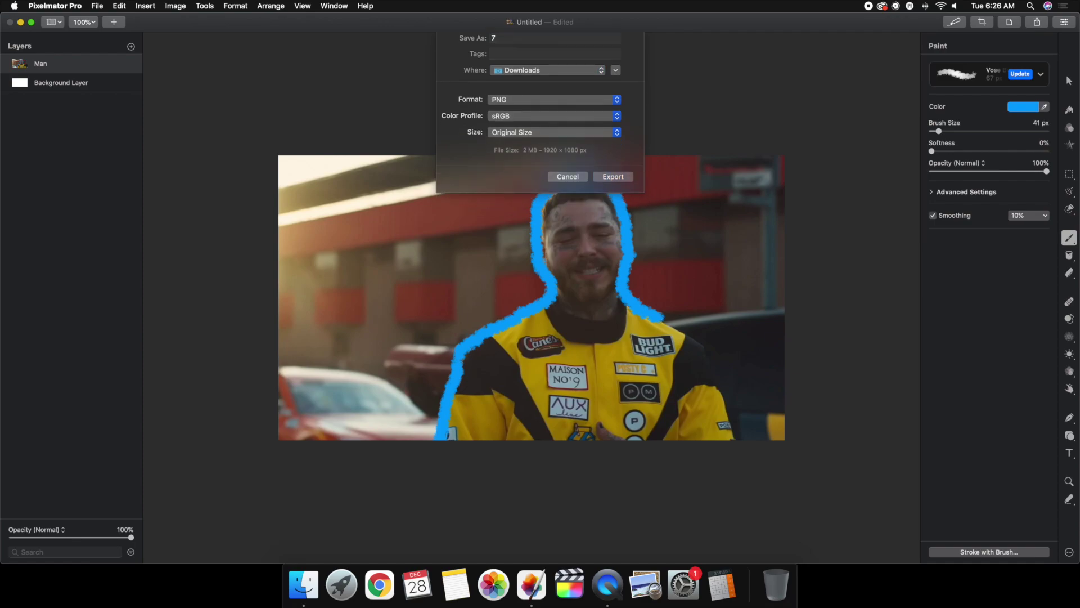
- Continue the blue outline around the shoulder and down the upper arm, and export the image as PNG named 8
left_click_drag(666, 322, 716, 384)
key("super+shift+e")
type("8")
key("Return")
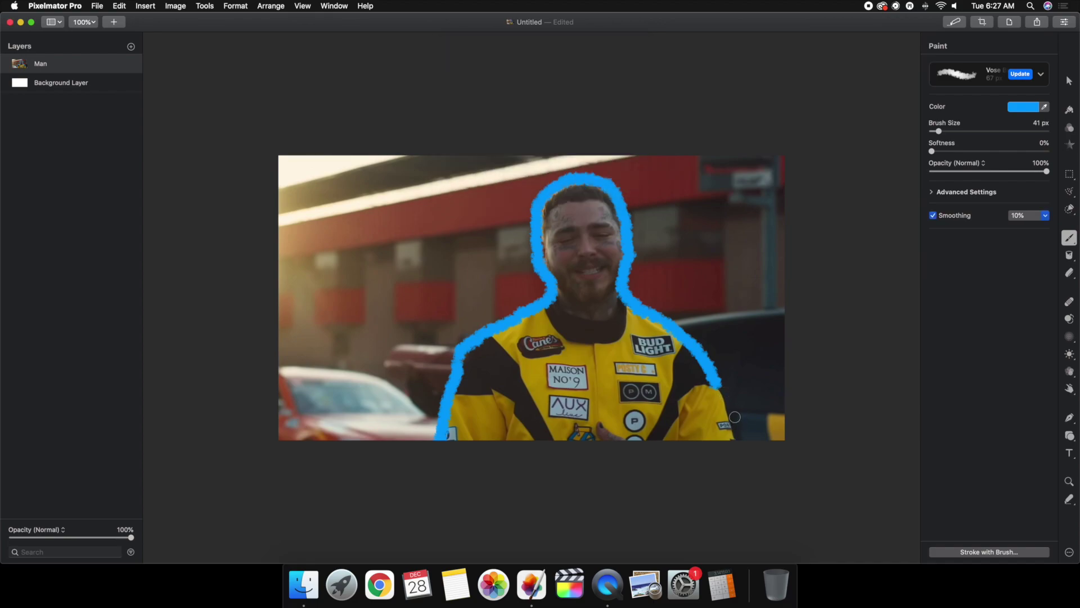
- Finish the blue outline down the lower arm to the image's bottom edge and export the image as PNG named 9
left_click_drag(717, 387, 740, 450)
key("super+s")
type("9")
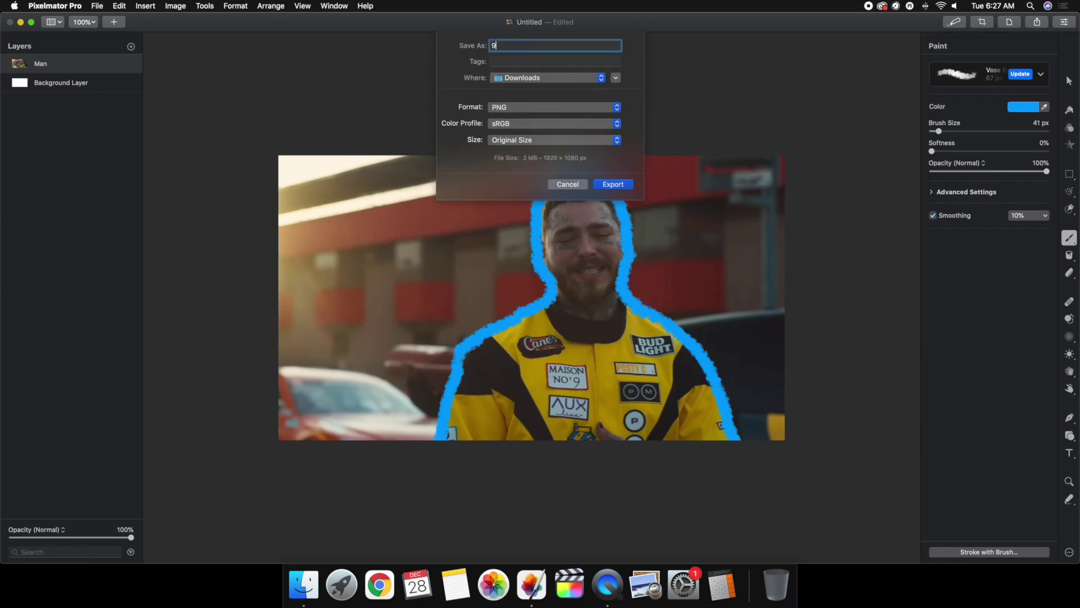
key("Return")
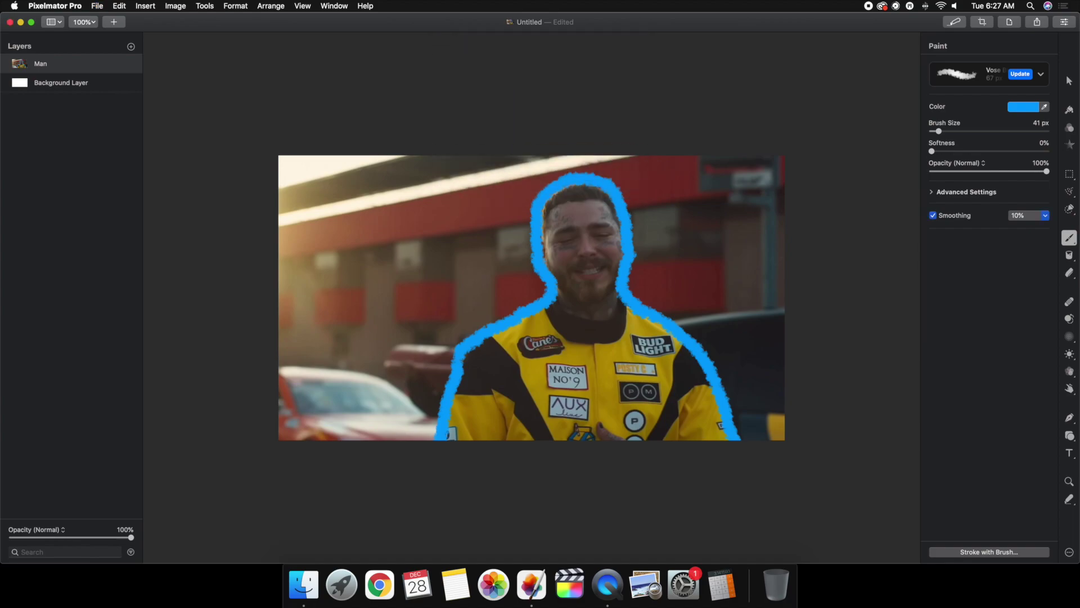
- Close the document and save it in Downloads as Example
left_click(9, 22)
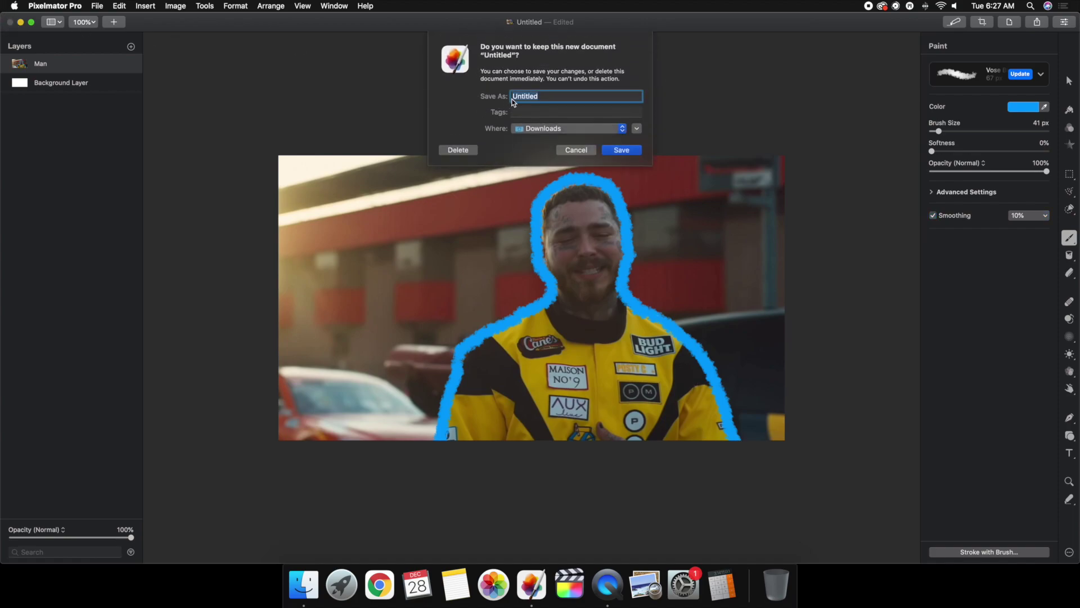
type("Example")
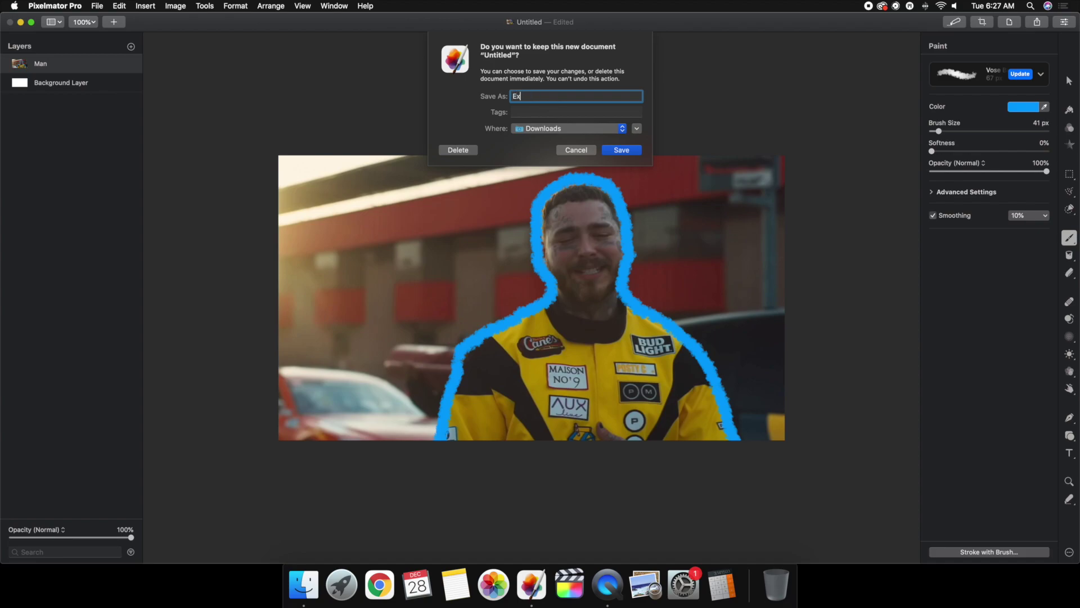
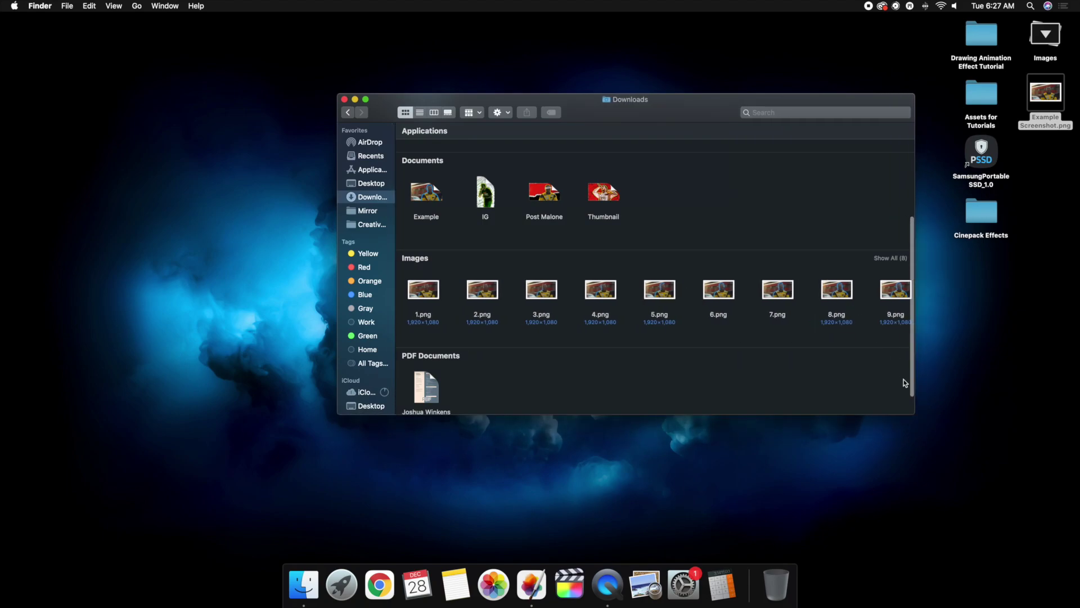
- Move 1.png through 9.png from the Downloads folder to the desktop and close the folder window
left_click_drag(911, 409, 930, 429)
left_click_drag(623, 112, 460, 78)
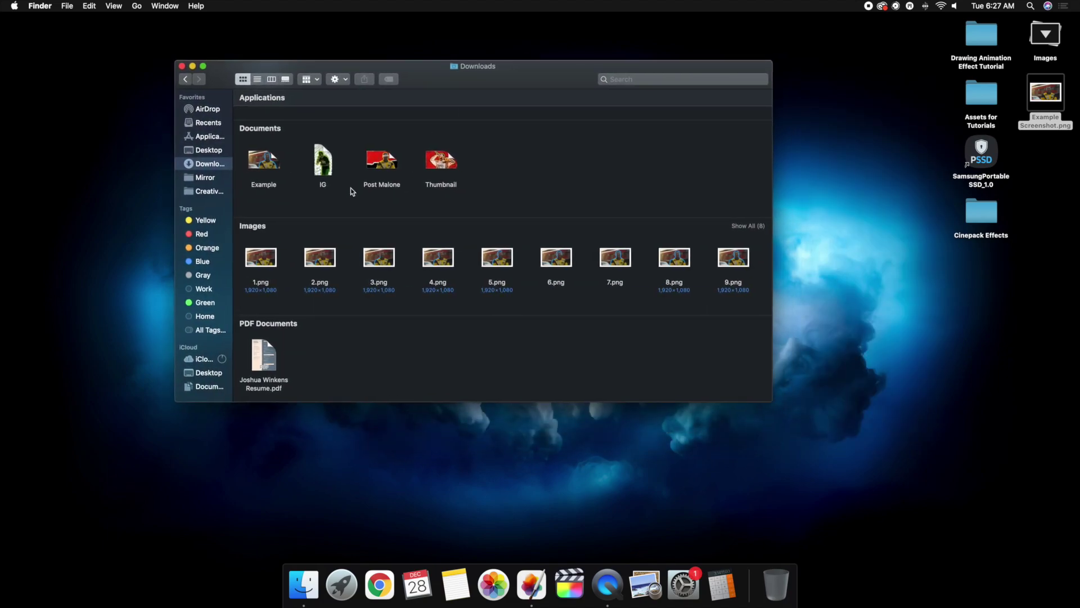
left_click_drag(241, 256, 793, 315)
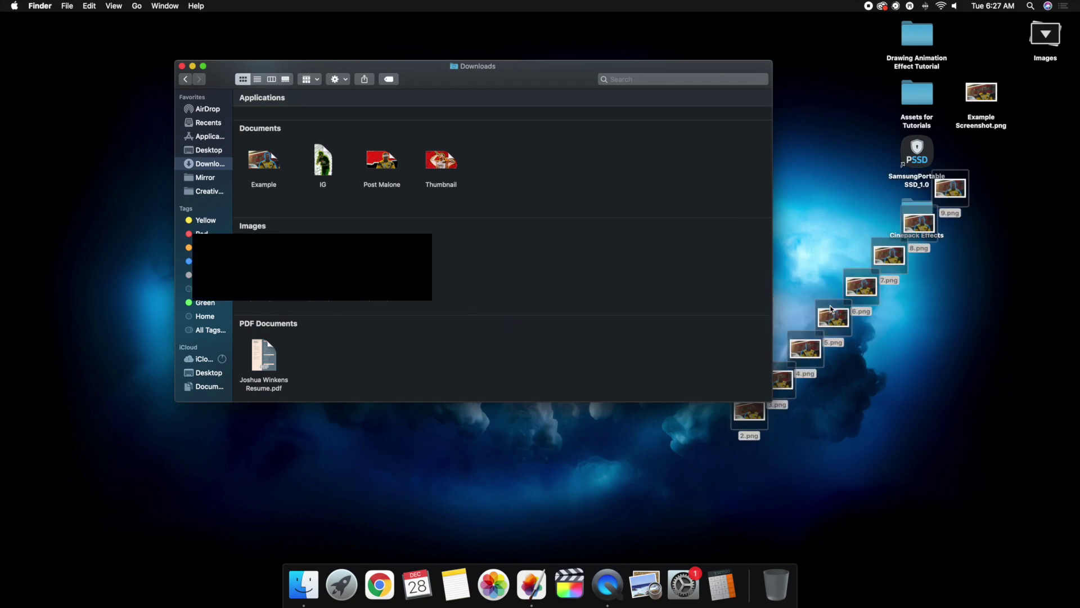
left_click(182, 67)
left_click(787, 137)
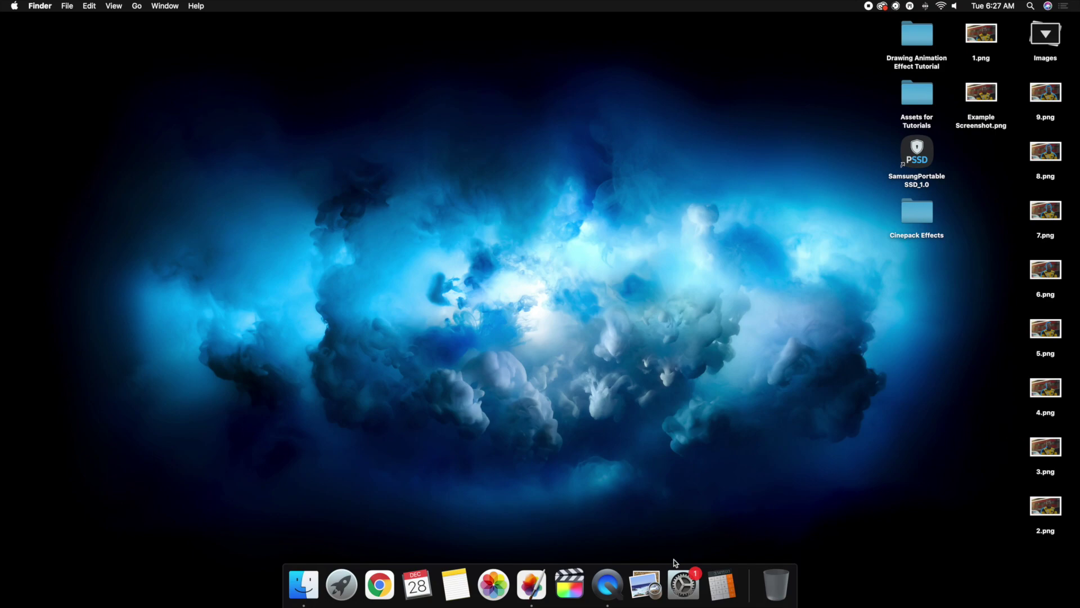
- Switch to Final Cut Pro and open Media Import for the Example project's event
left_click(571, 575)
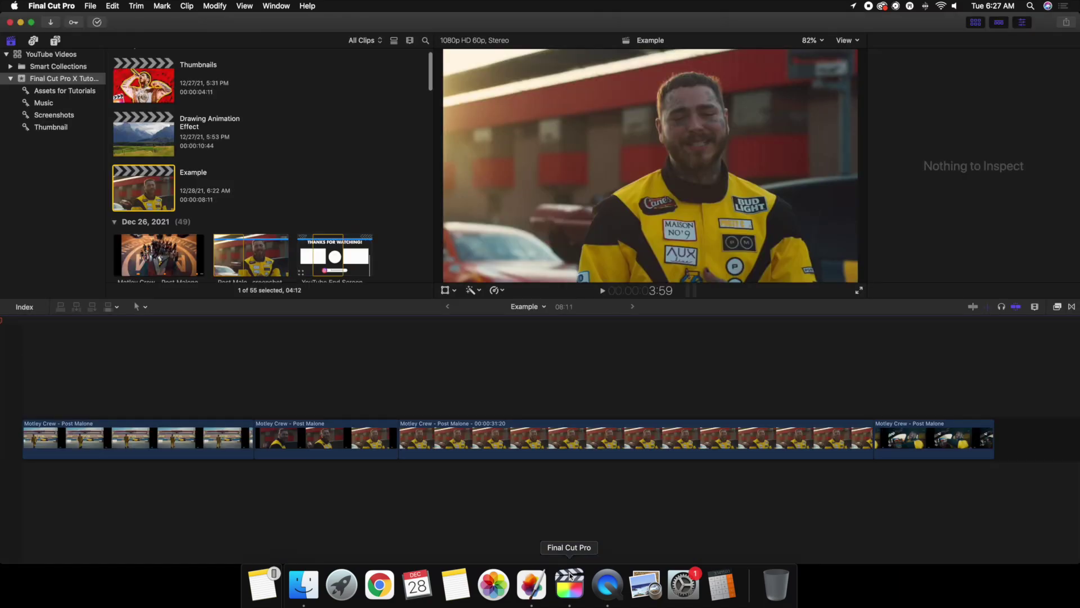
left_click(310, 387)
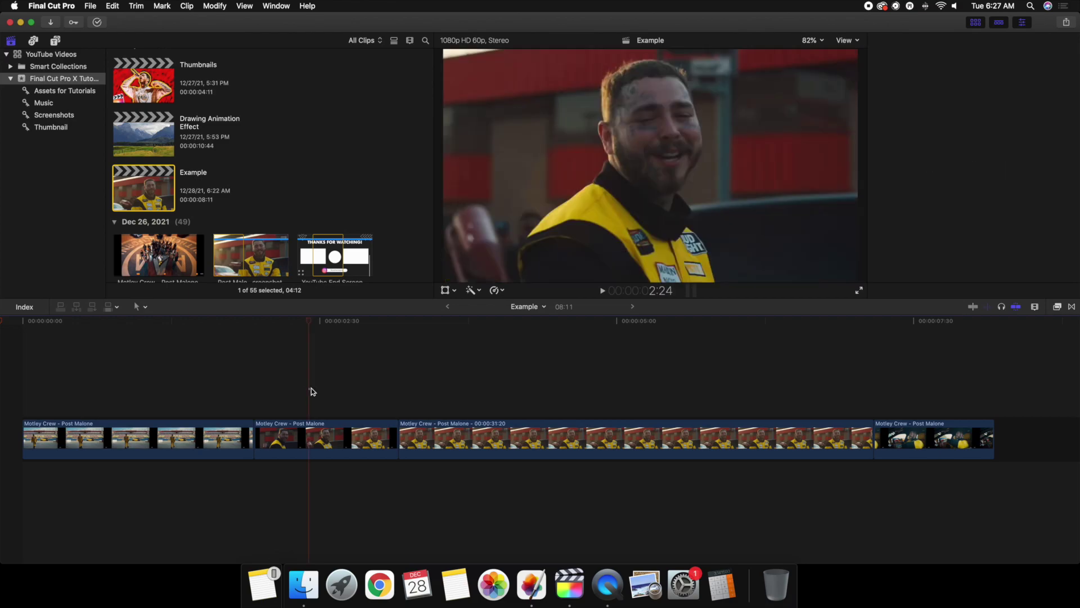
key("super+i")
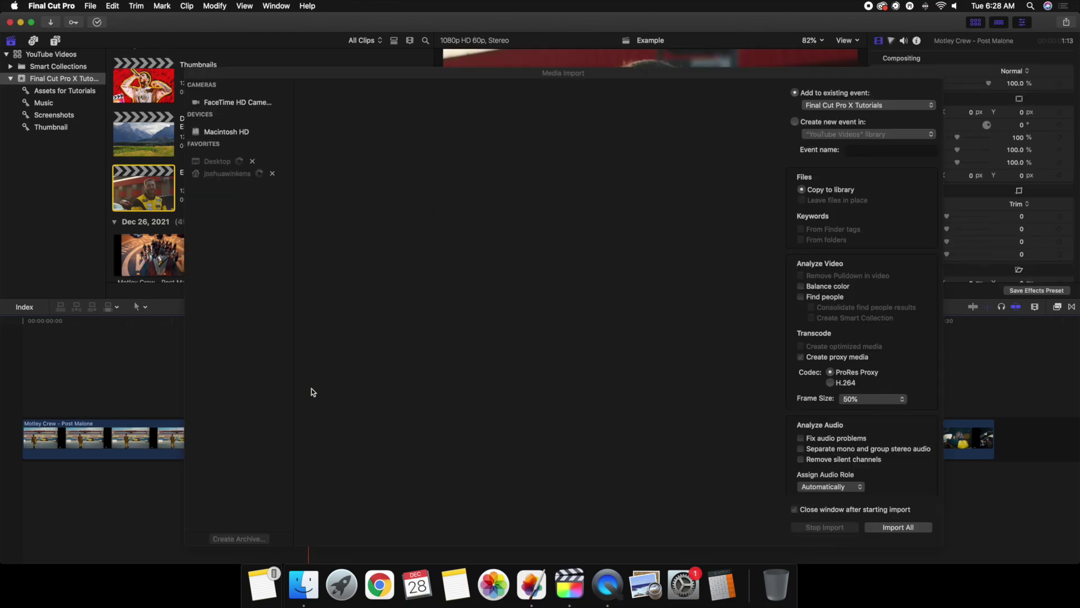
- Import the Desktop images listed from 1.png through 9.png into the Final Cut Pro X Tutorials event
left_click(322, 405)
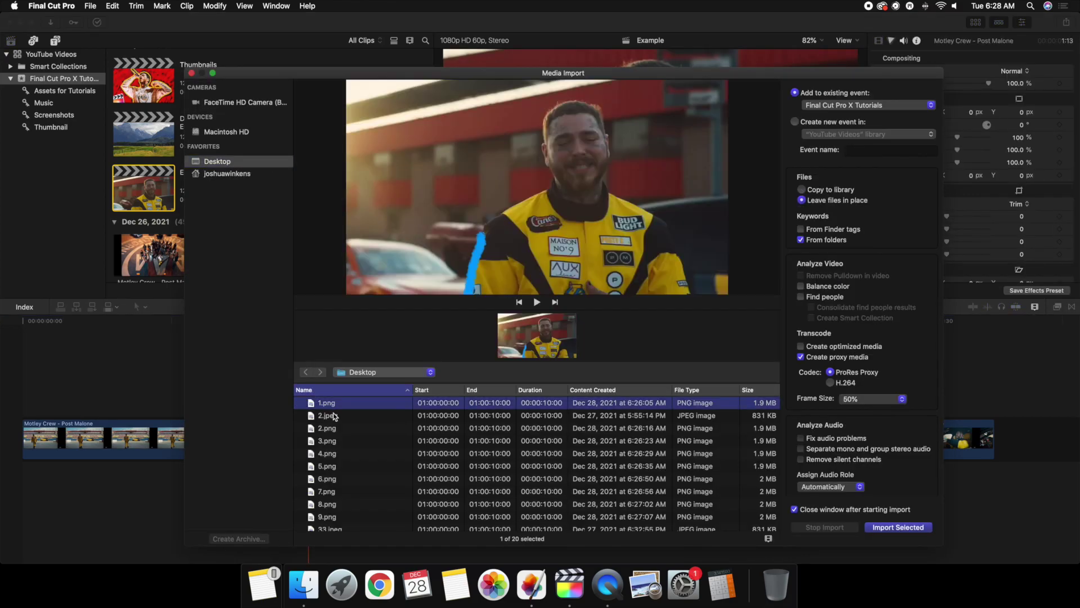
scroll(341, 416, "down", 5)
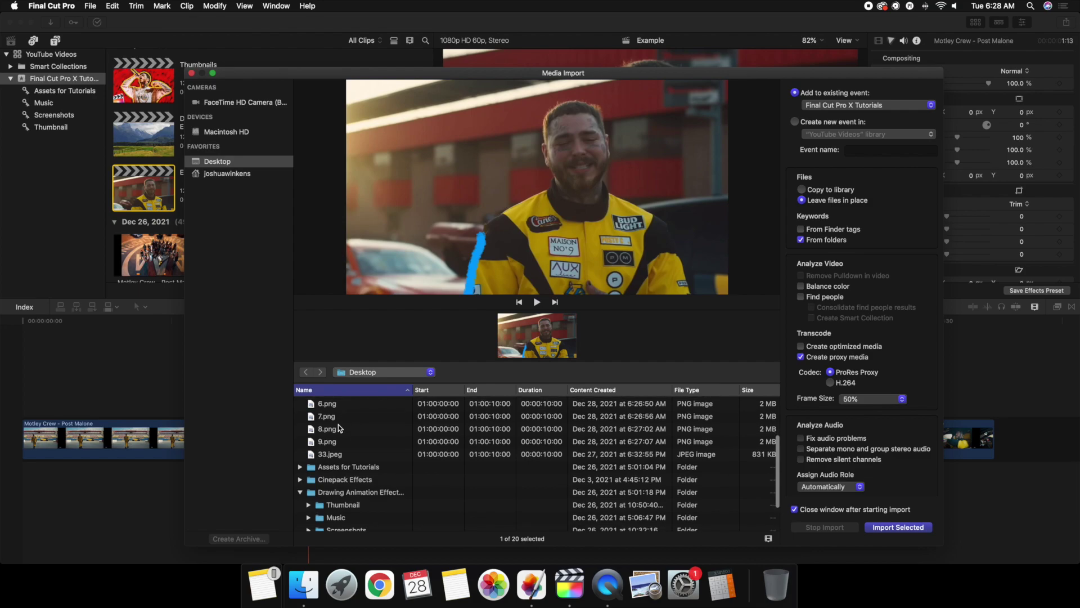
left_click(331, 454)
scroll(338, 450, "up", 5)
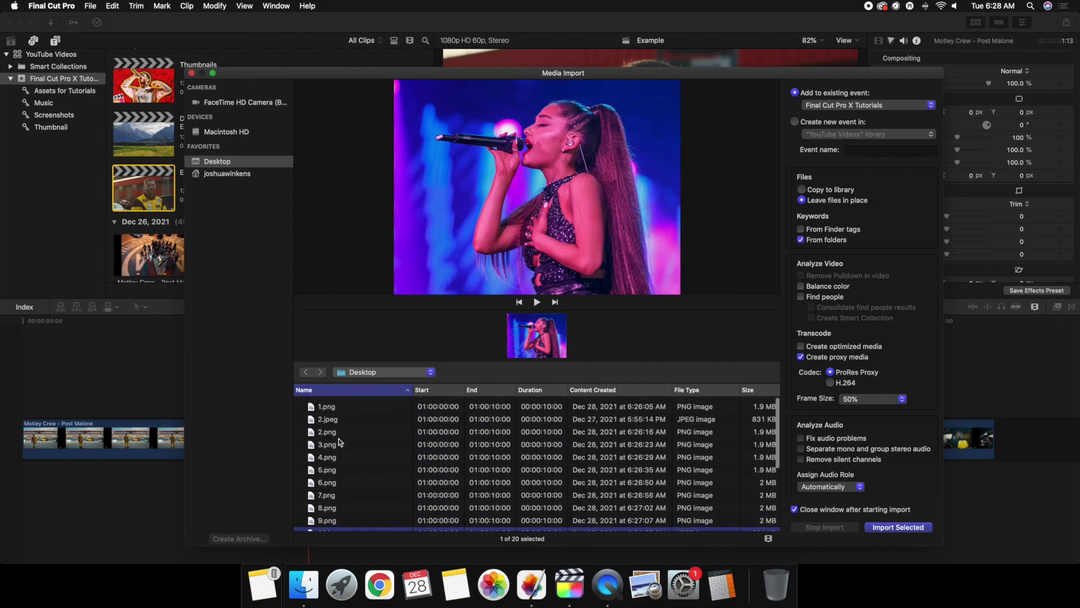
left_click(336, 403)
scroll(345, 437, "down", 2)
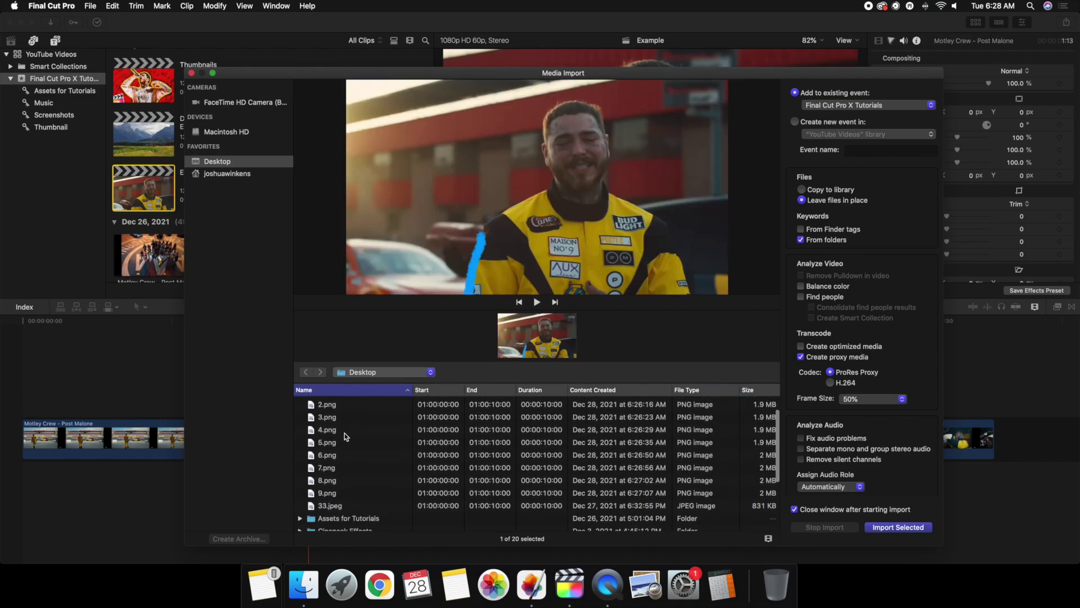
left_click(330, 489, "shift")
scroll(343, 454, "up", 2)
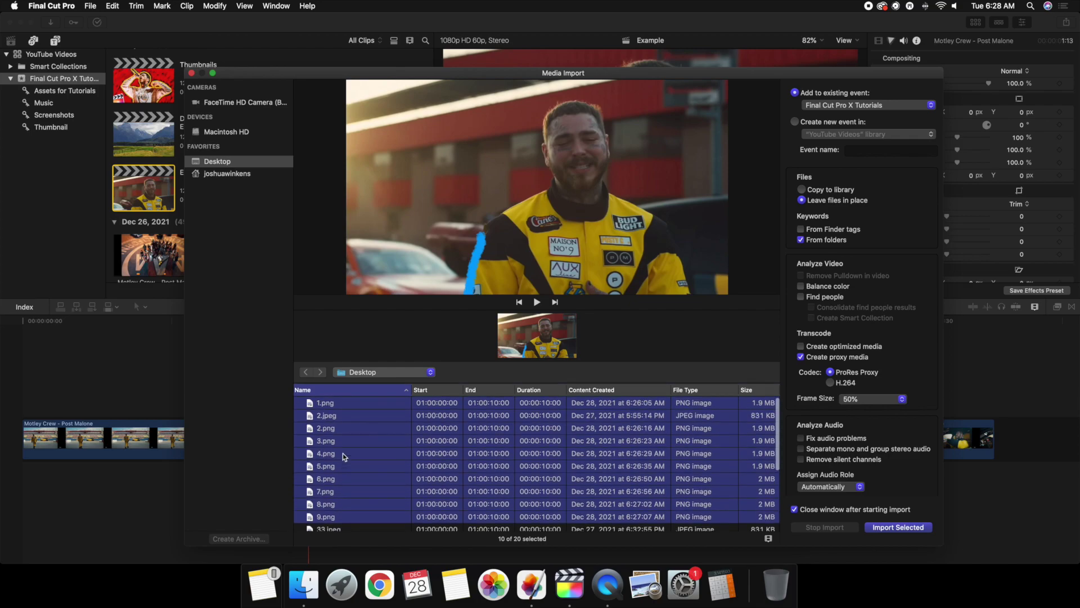
scroll(342, 453, "up", 1)
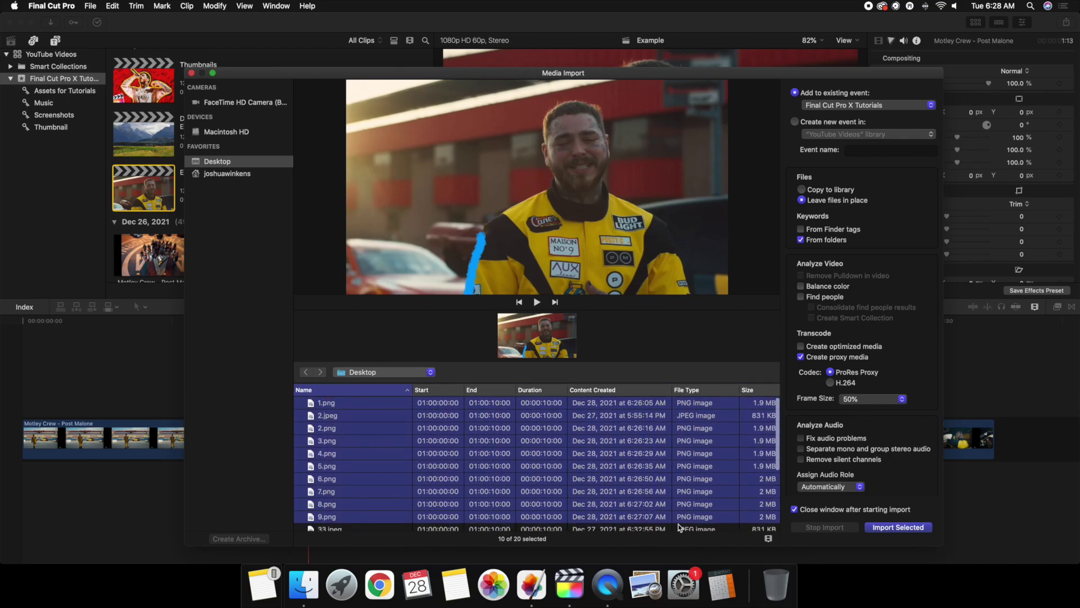
left_click(891, 527)
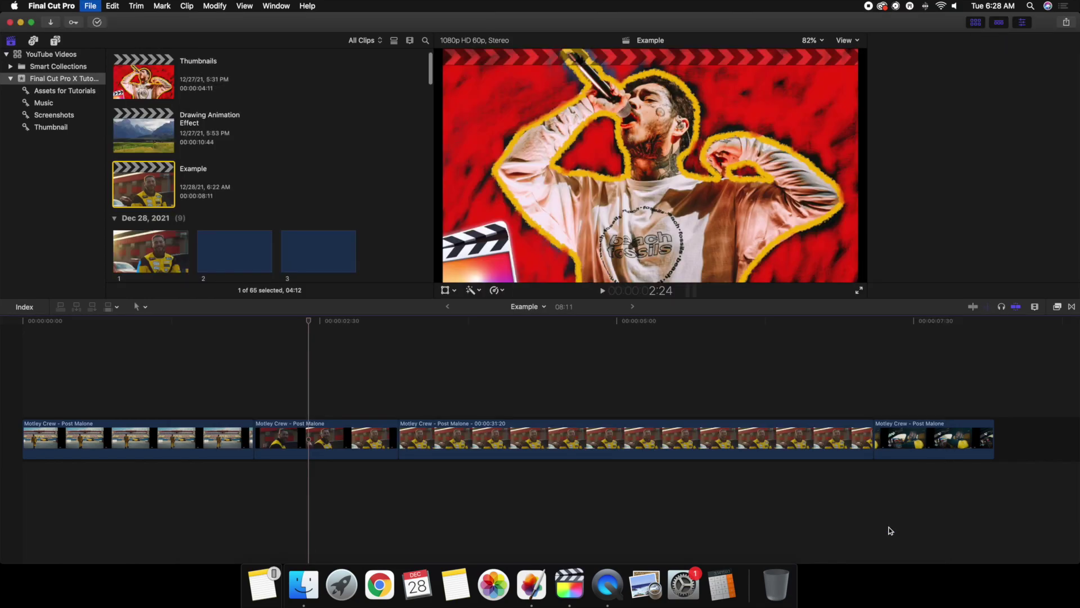
- Review the imported stills 1 through 9 one by one in the browser to check the outline sequence
scroll(278, 225, "down", 3)
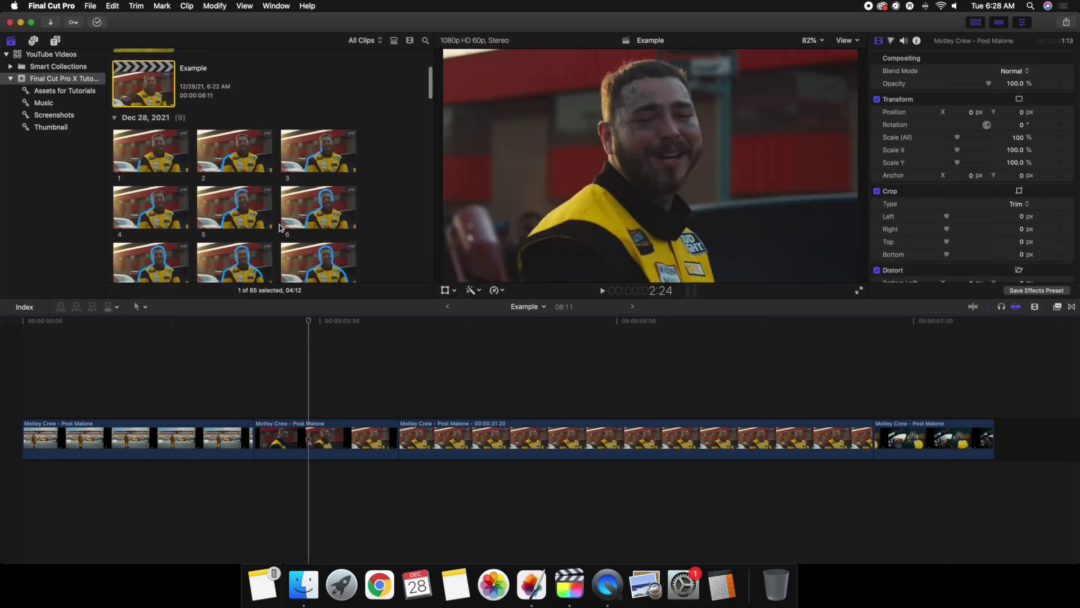
left_click(159, 137)
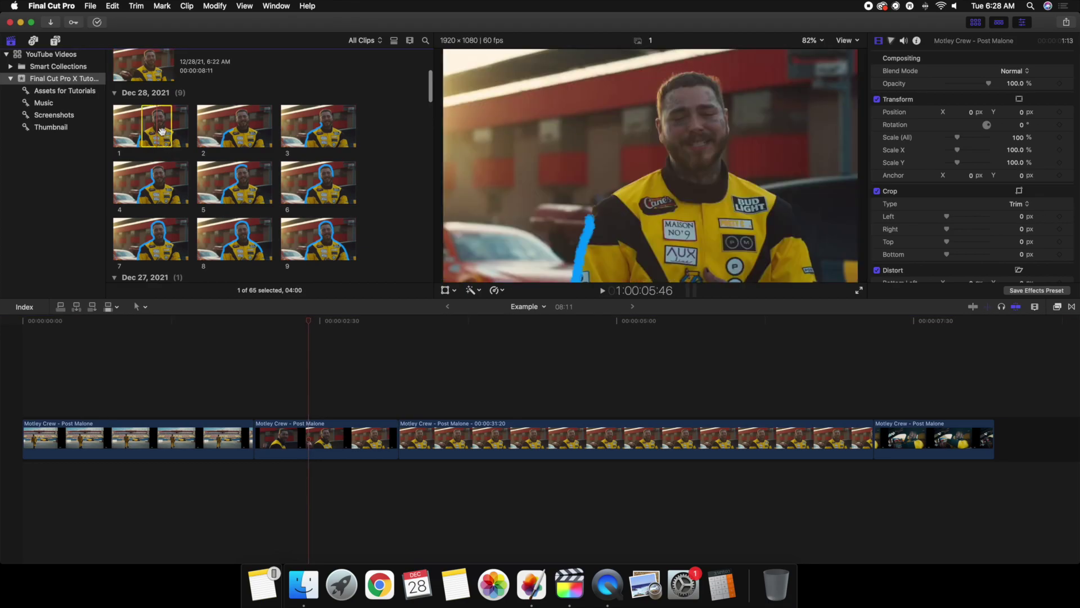
left_click(252, 126)
left_click(302, 128)
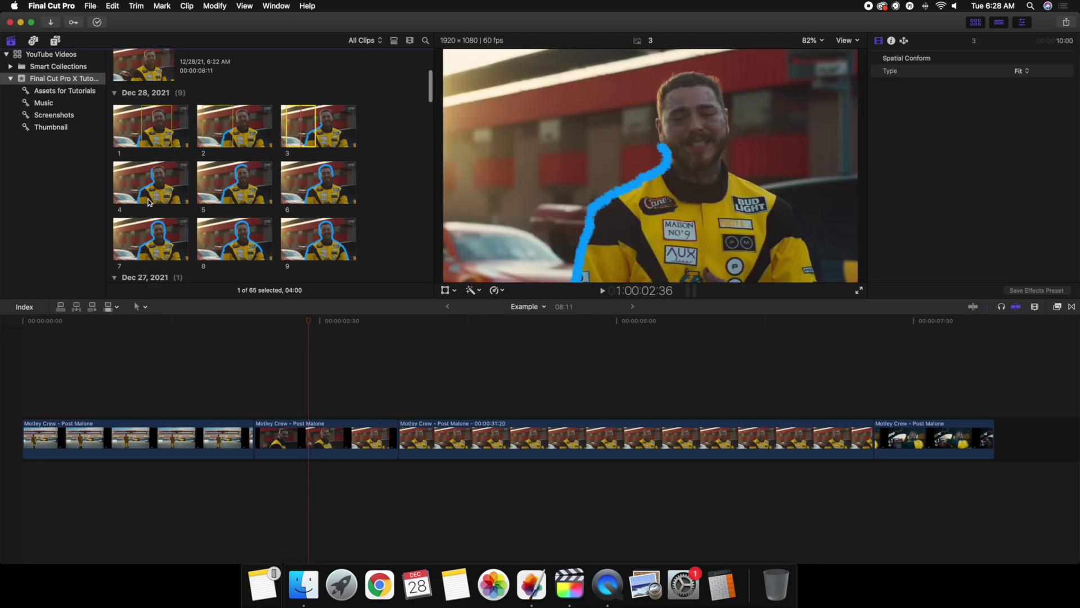
left_click(151, 191)
left_click(239, 180)
left_click(317, 181)
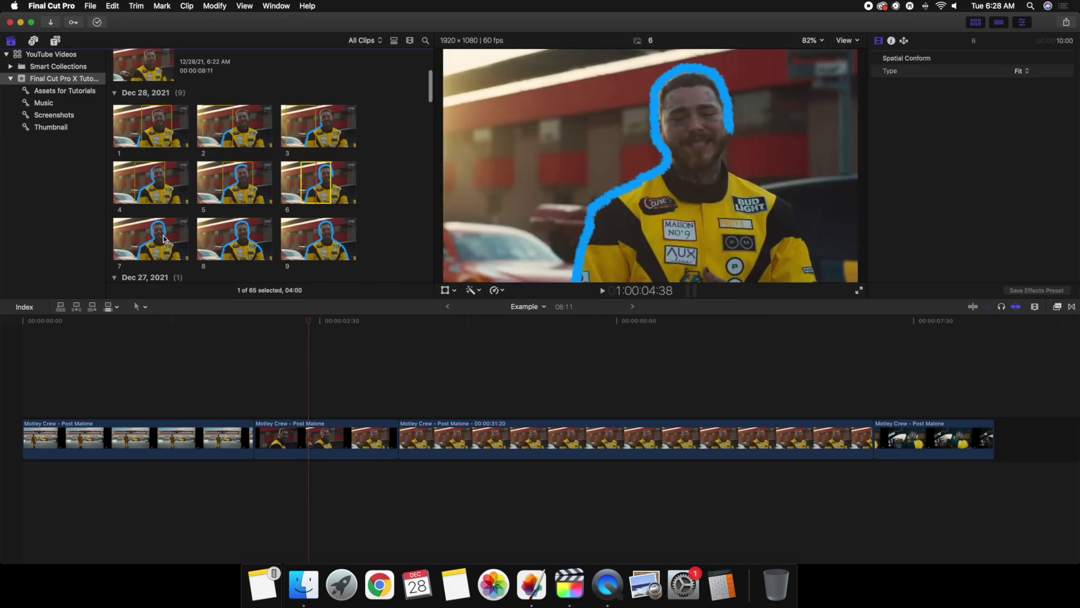
left_click(152, 237)
left_click(228, 240)
left_click(312, 238)
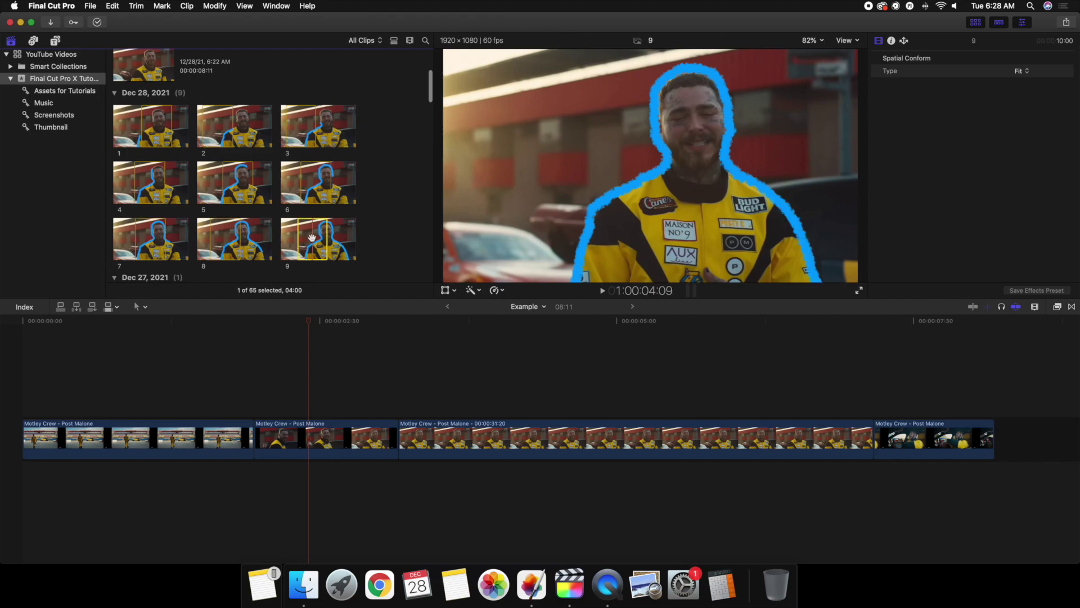
- Append all nine imported stills to the end of the Example timeline in numerical order
left_click(152, 135)
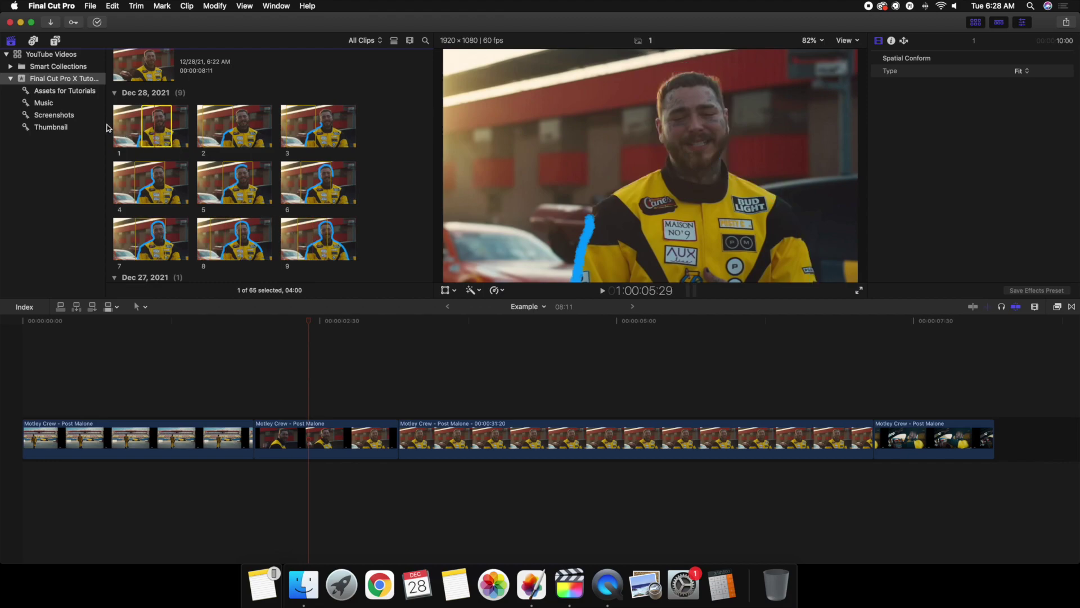
left_click_drag(112, 127, 360, 259)
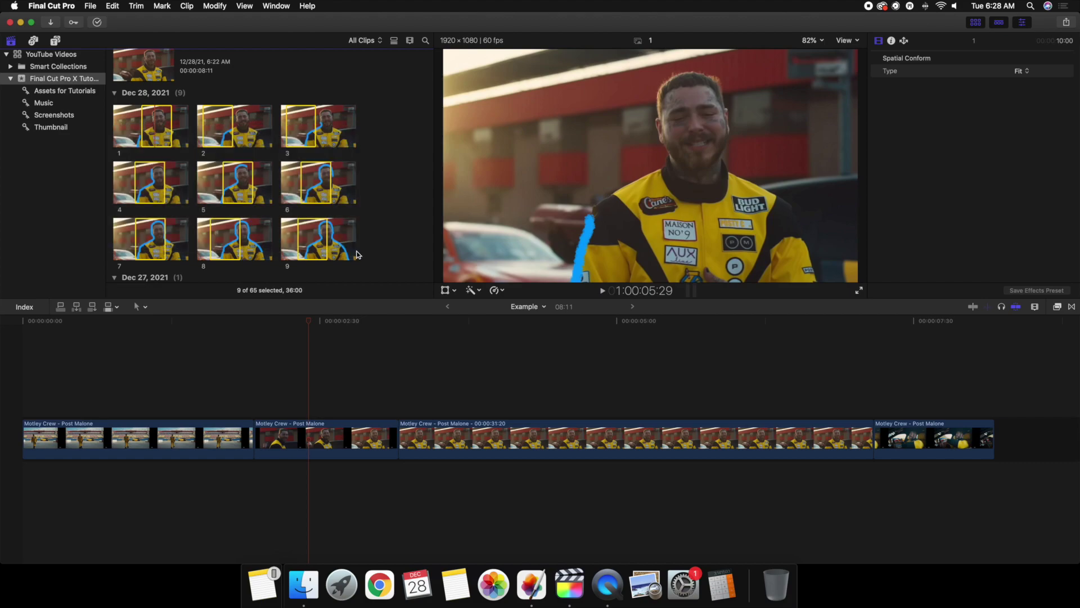
key("e")
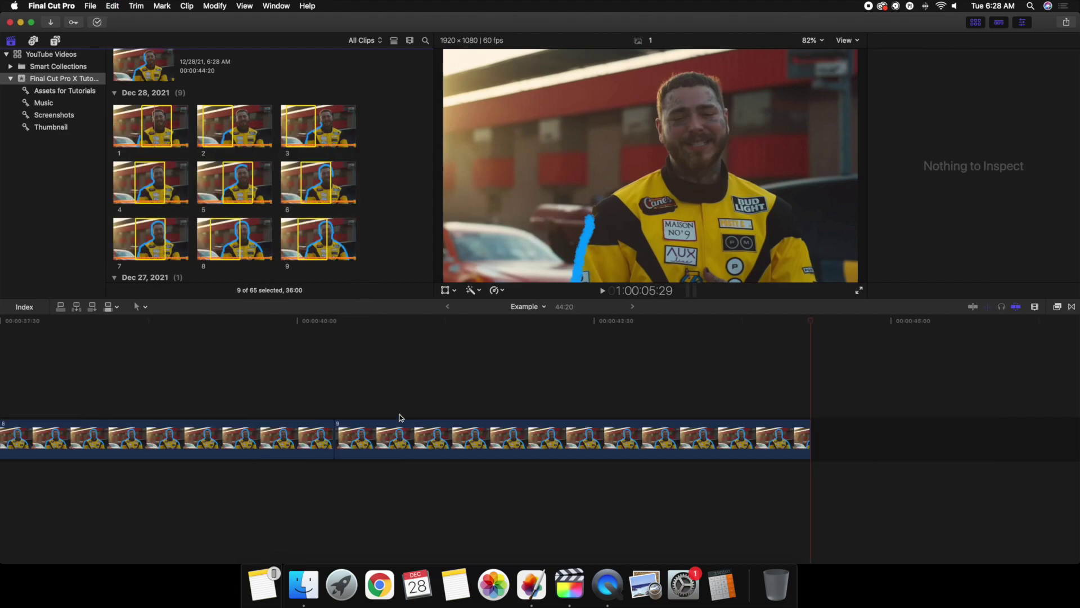
- Set the duration of stills 1 through 8 on the timeline to 2 frames each
left_click(393, 410)
key("shift+z")
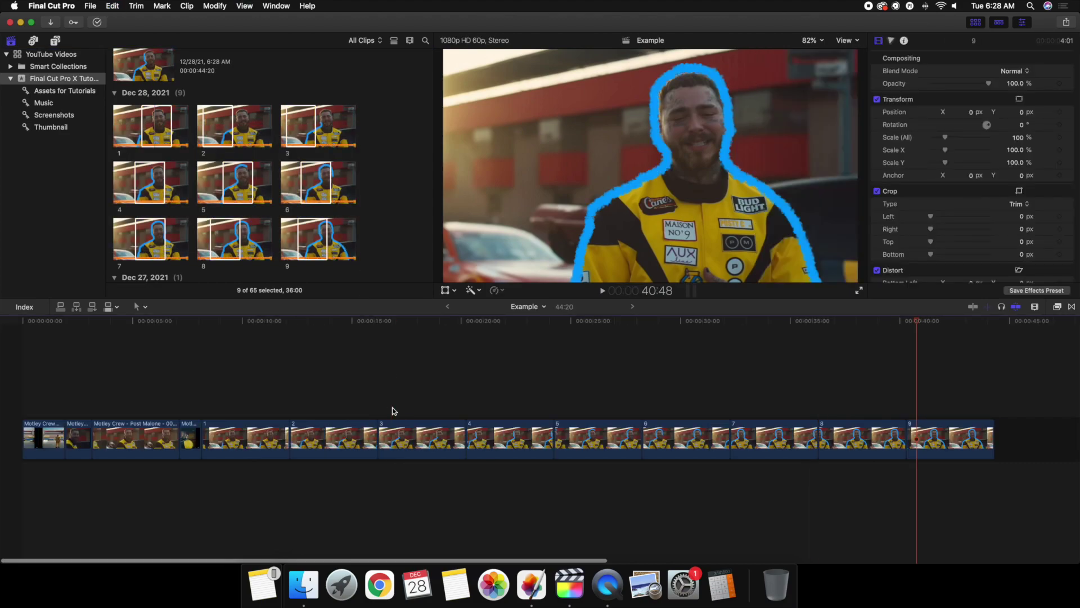
left_click(208, 409)
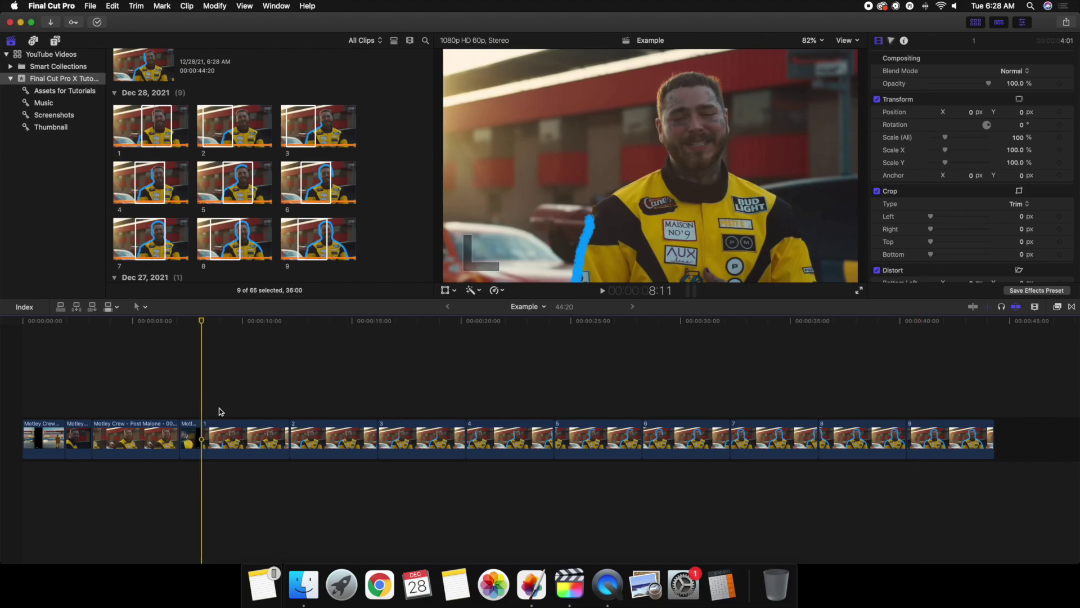
left_click_drag(220, 411, 866, 457)
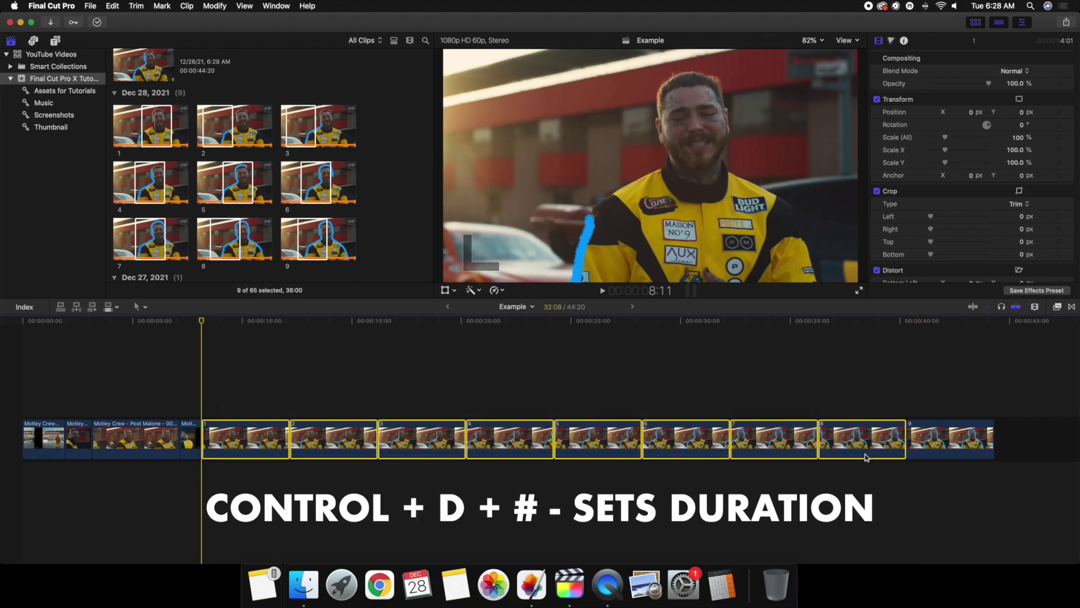
key("ctrl+d")
type("2")
key("Return")
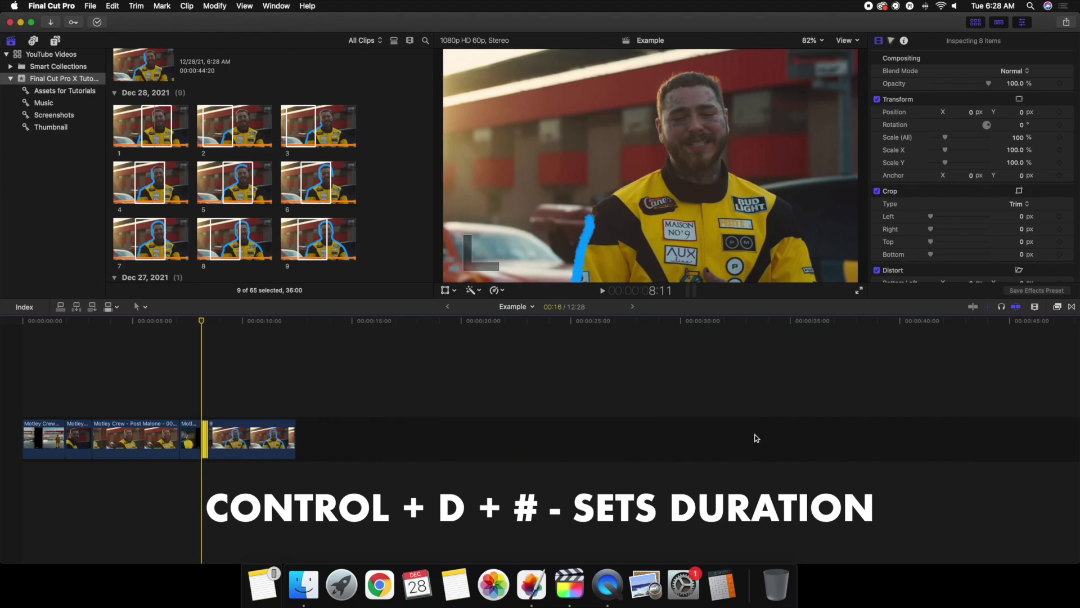
- Set the duration of still 9, the completed outline, to 1 second
left_click(271, 435)
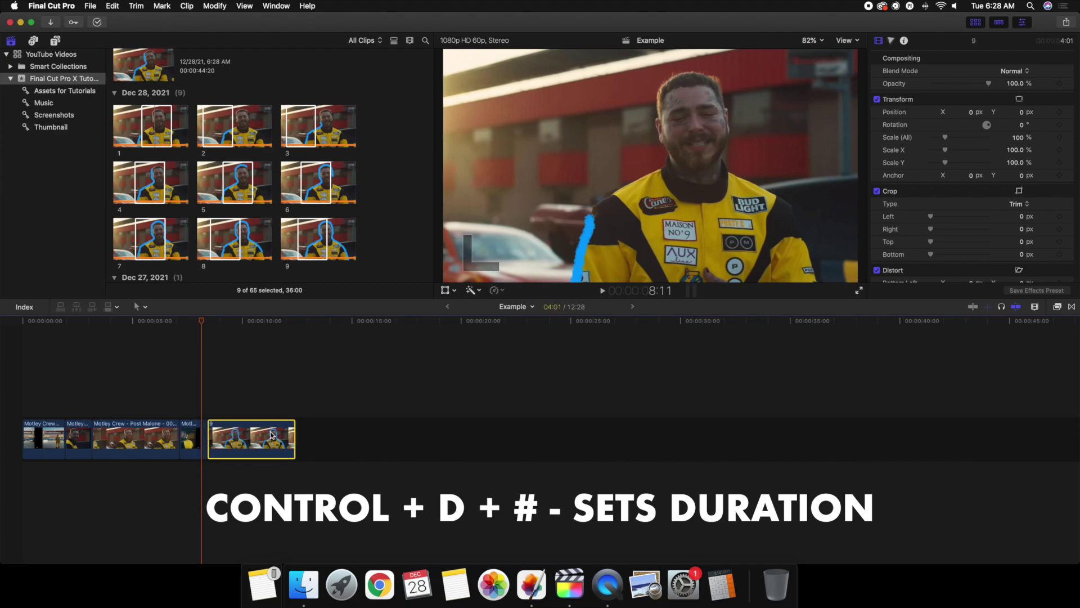
key("ctrl+d")
key("Return")
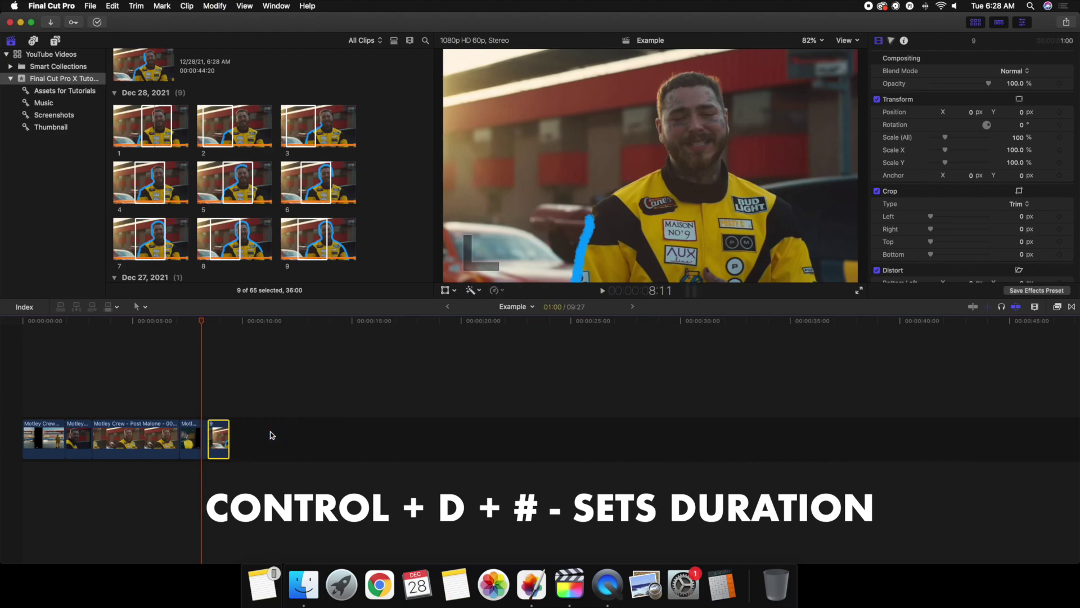
- Examine the shortened stills on the timeline, checking the durations of stills 2 and 5
key("super+equal")
key("super+equal")
key("super+equal")
key("super+equal")
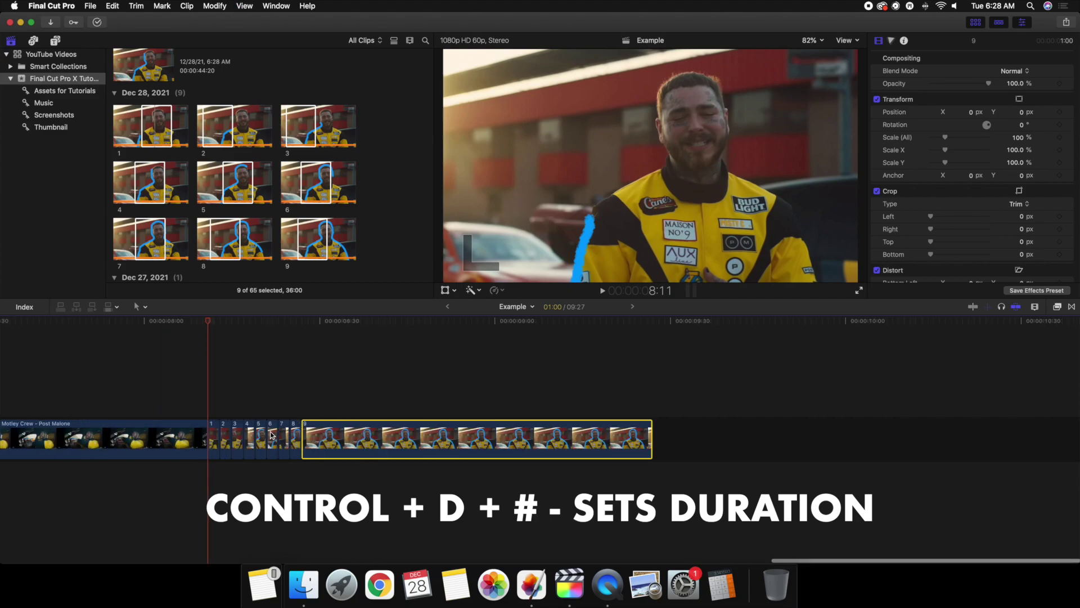
left_click(397, 432)
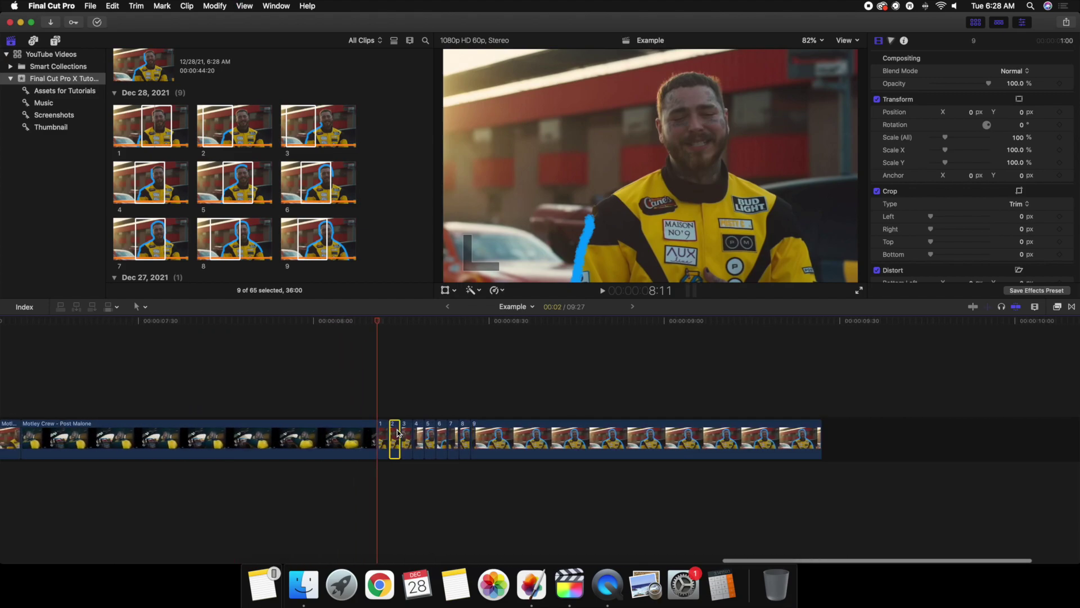
left_click(431, 436)
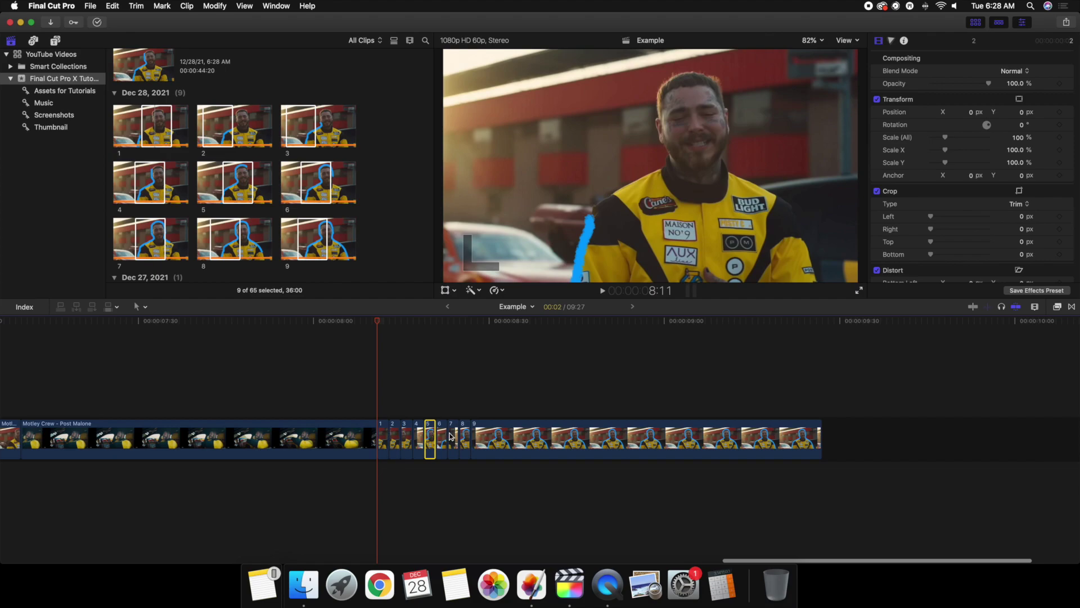
- Check the durations of the last stills on the timeline and play back the outline animation from still 1
left_click(453, 436)
left_click(465, 437)
left_click(499, 436)
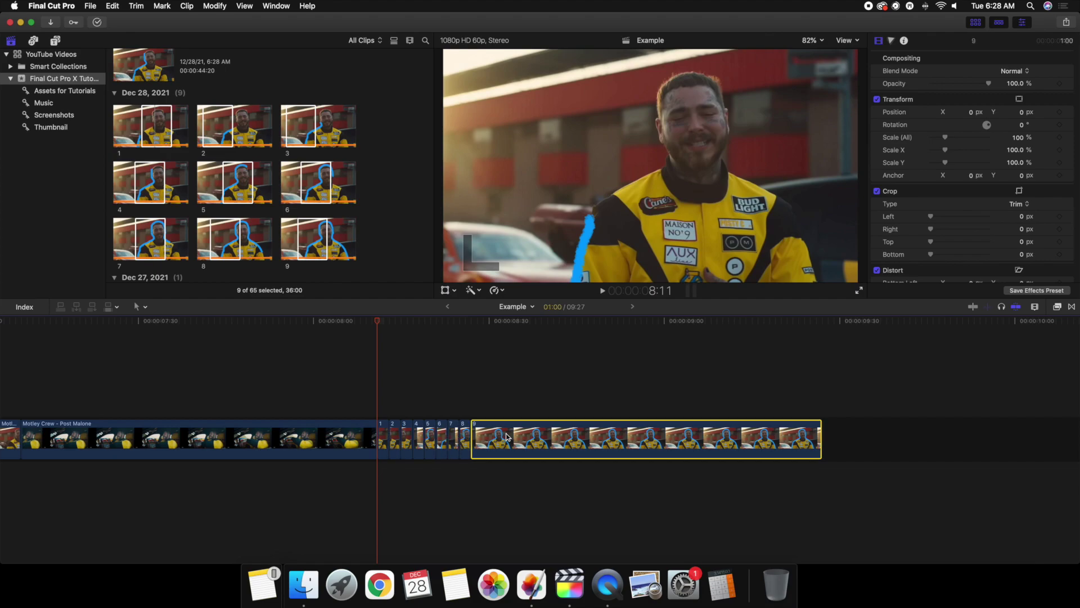
left_click(375, 404)
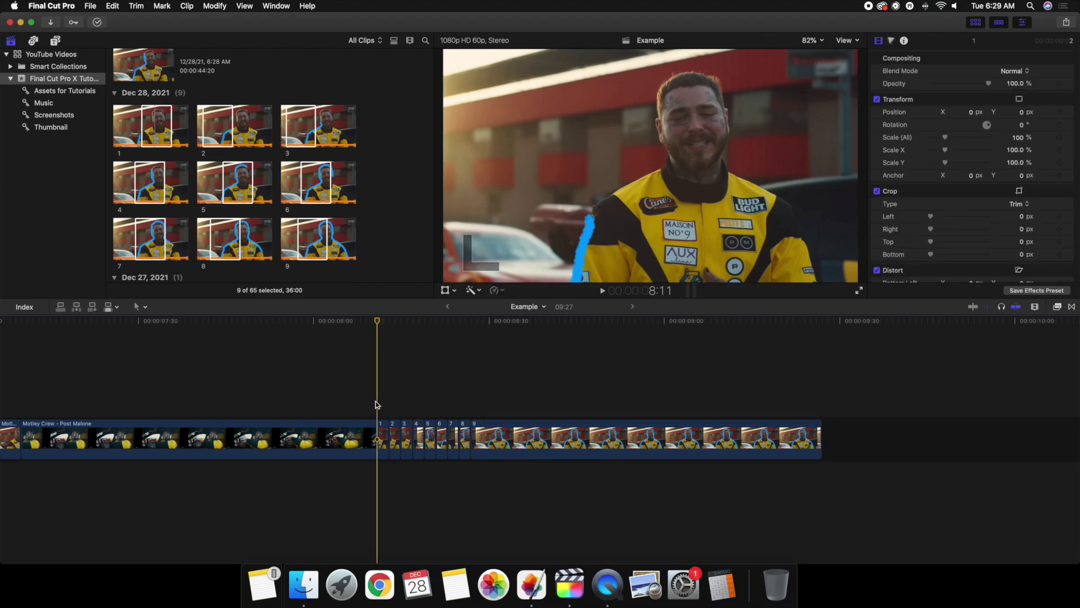
key("space")
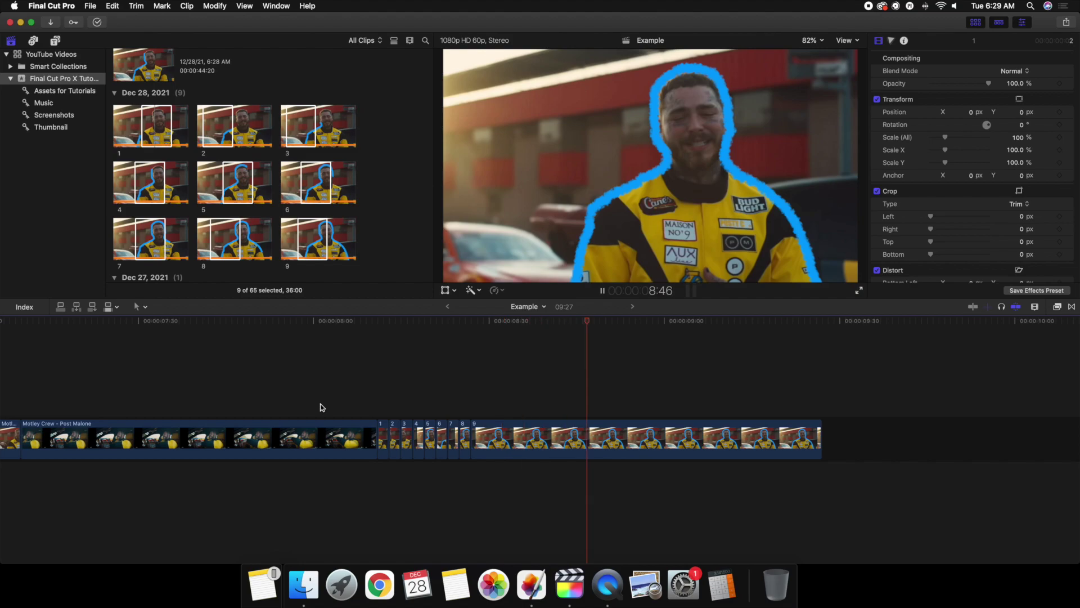
key("space")
key("super+minus")
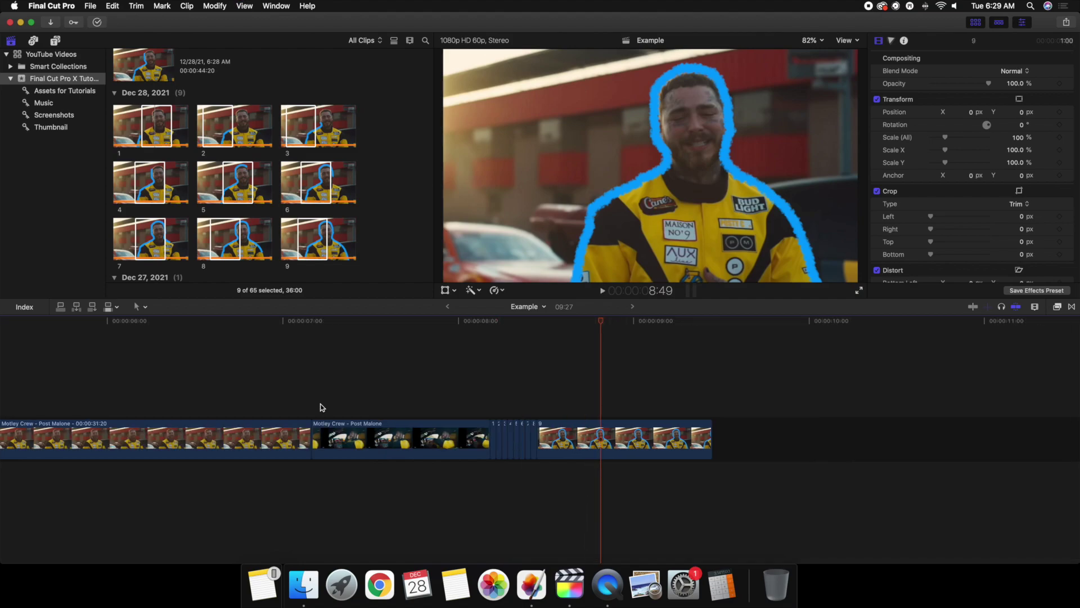
key("super+equal")
left_click(406, 431)
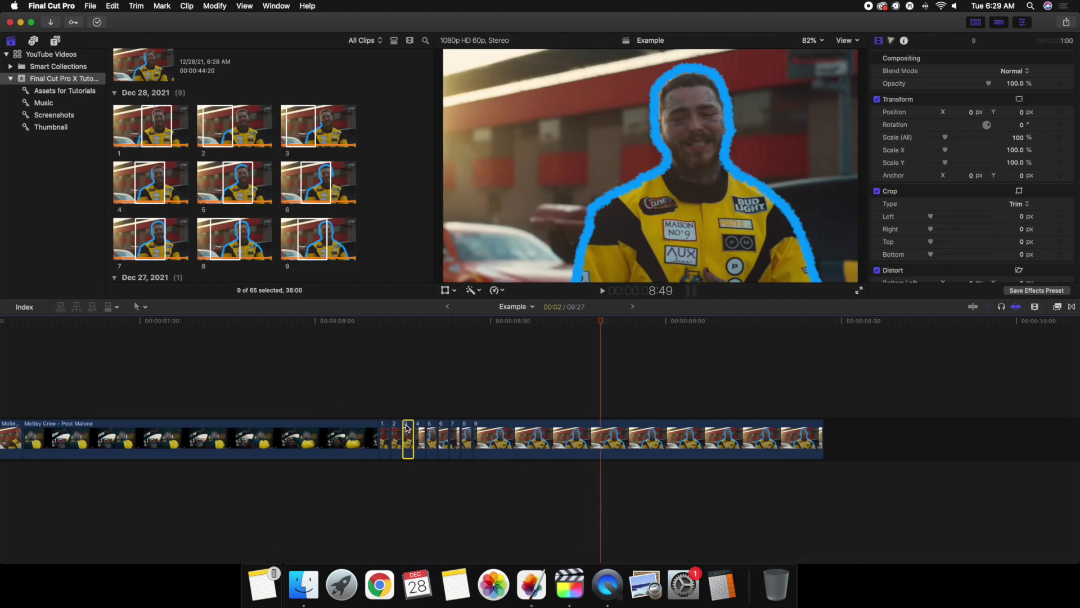
left_click(381, 415)
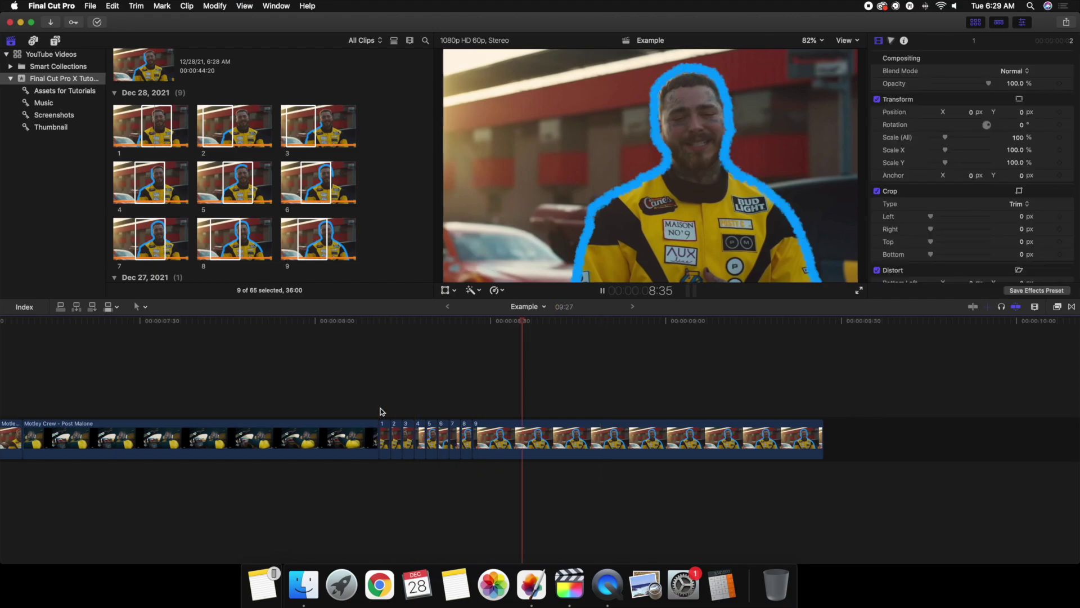
- Combine all nine stills on the timeline into a compound clip named Drawing Animation
left_click_drag(386, 406, 572, 444)
key("alt+g")
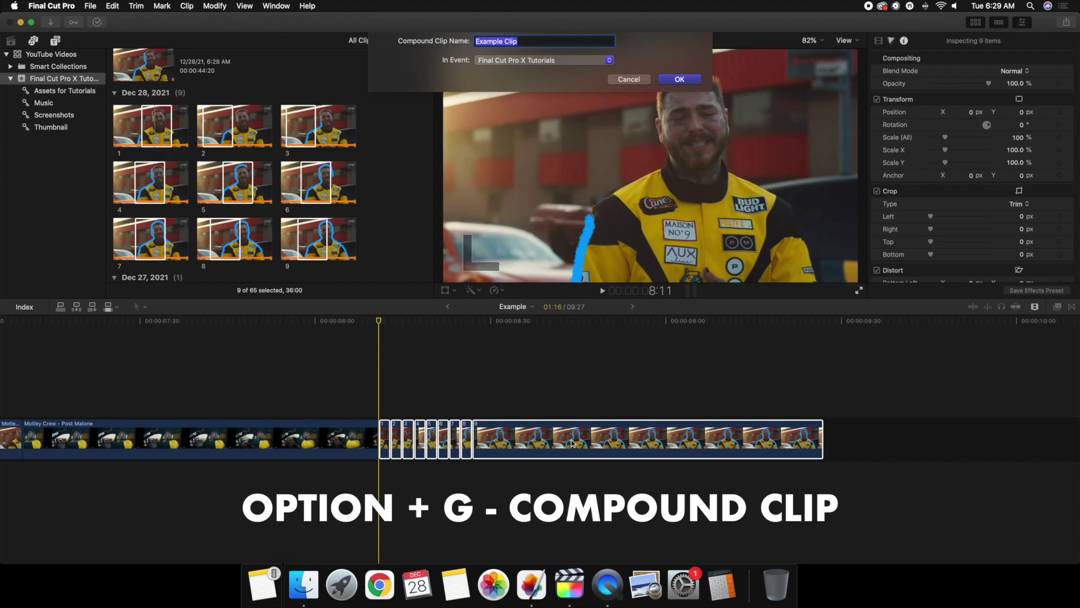
type("Drawing Animation")
key("Return")
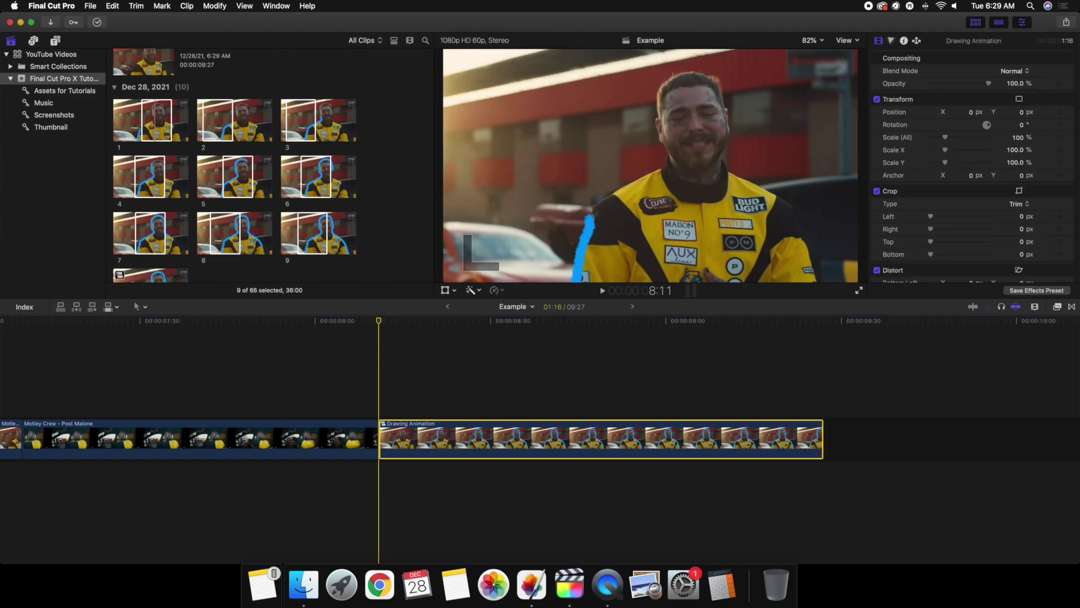
- Replace the 4-second freeze-frame clip with the Drawing Animation compound clip, cut from the end of the timeline
scroll(400, 474, "left", 3)
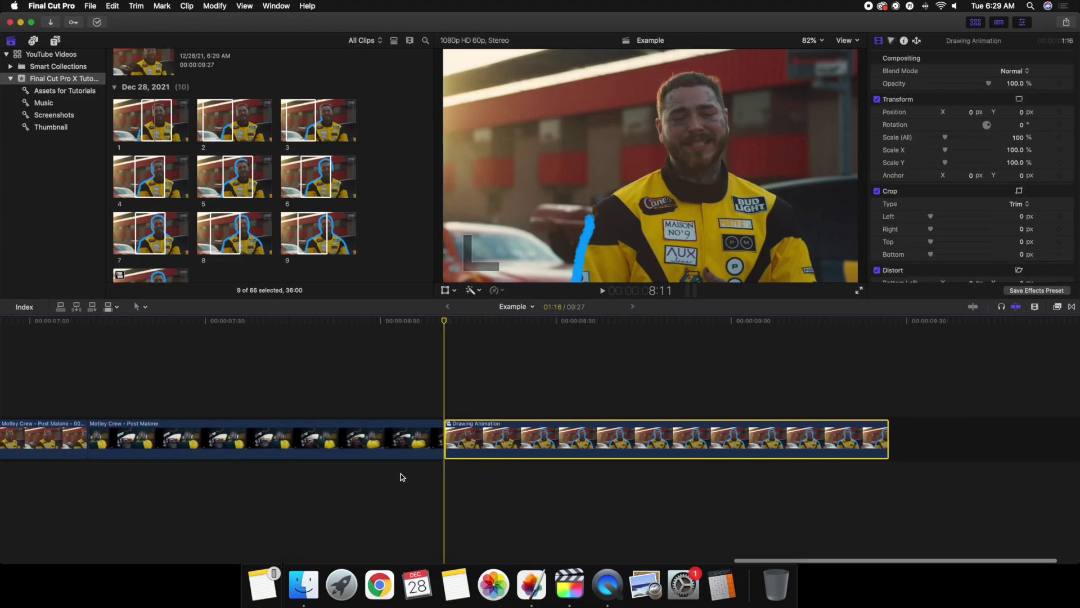
key("Delete")
scroll(401, 473, "left", 20)
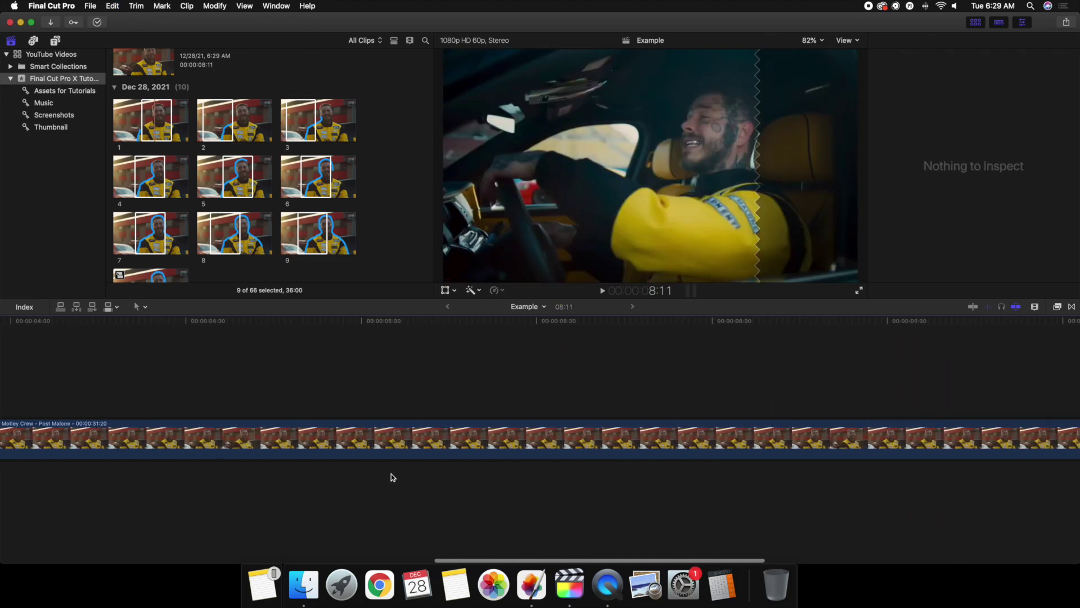
left_click(628, 442)
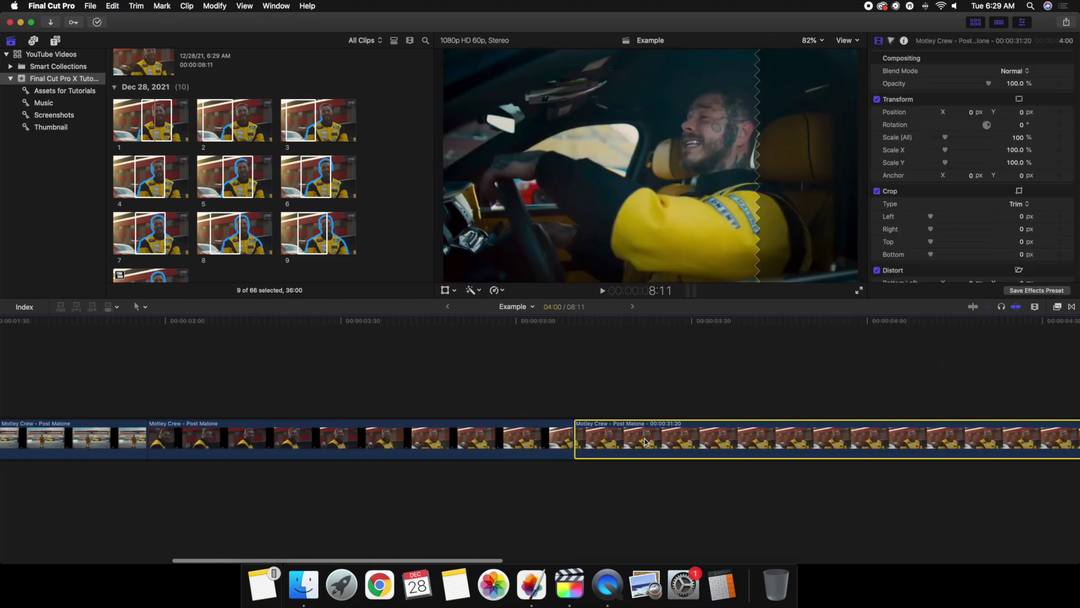
key("Delete")
key("super+z")
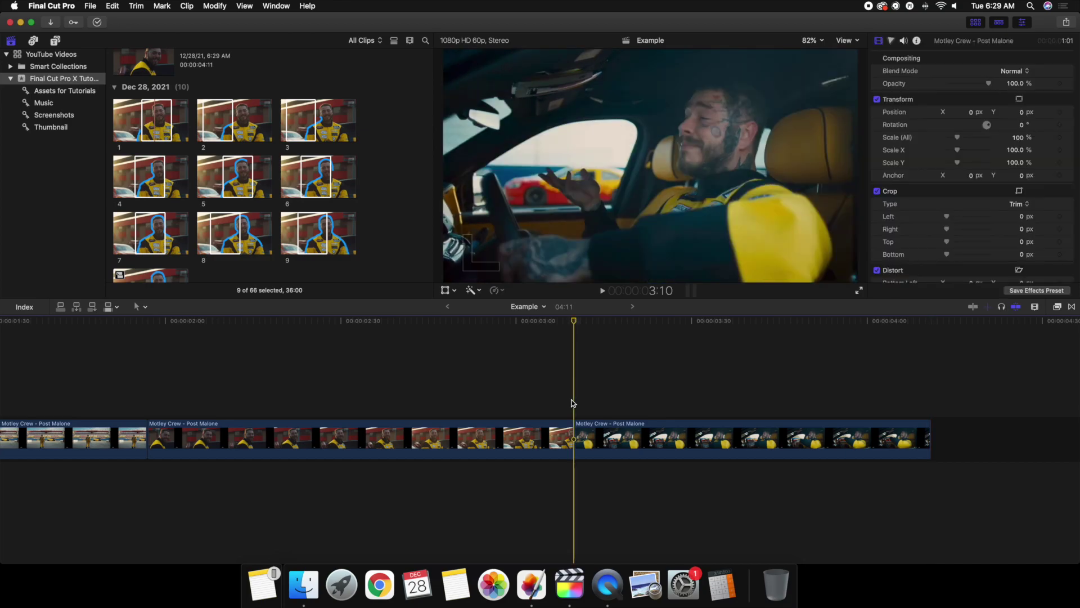
key("shift+z")
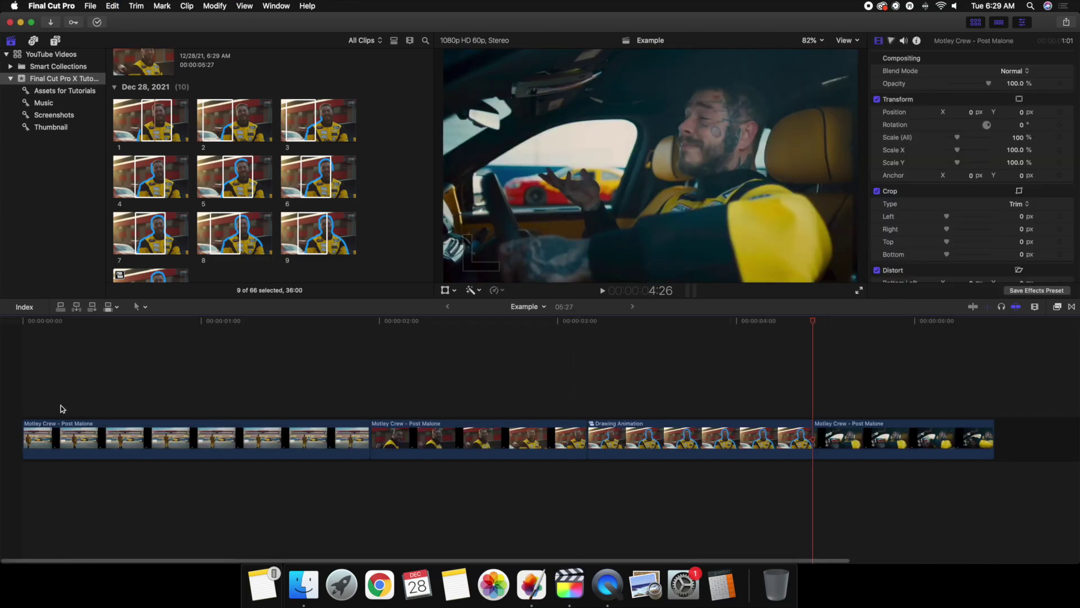
- Play back the Example timeline from its beginning through the Drawing Animation clip
left_click(21, 405)
key("space")
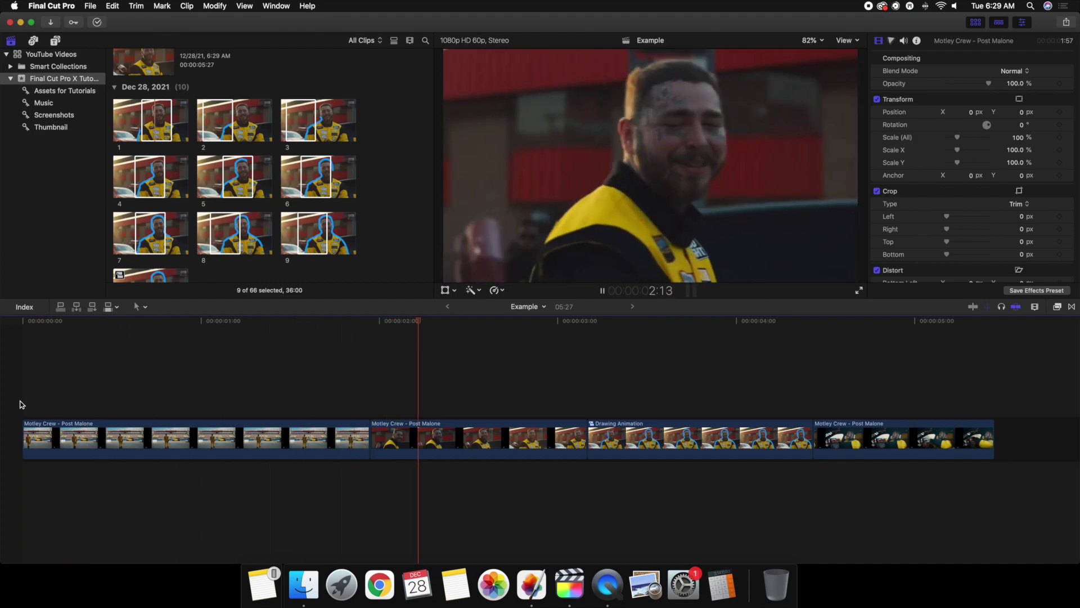
left_click(357, 378)
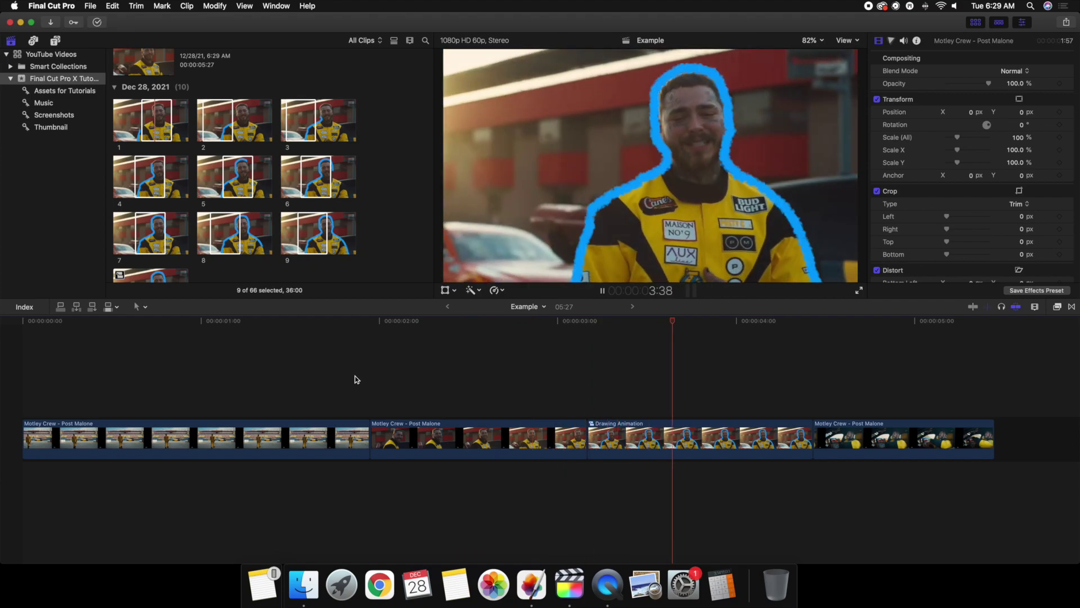
key("space")
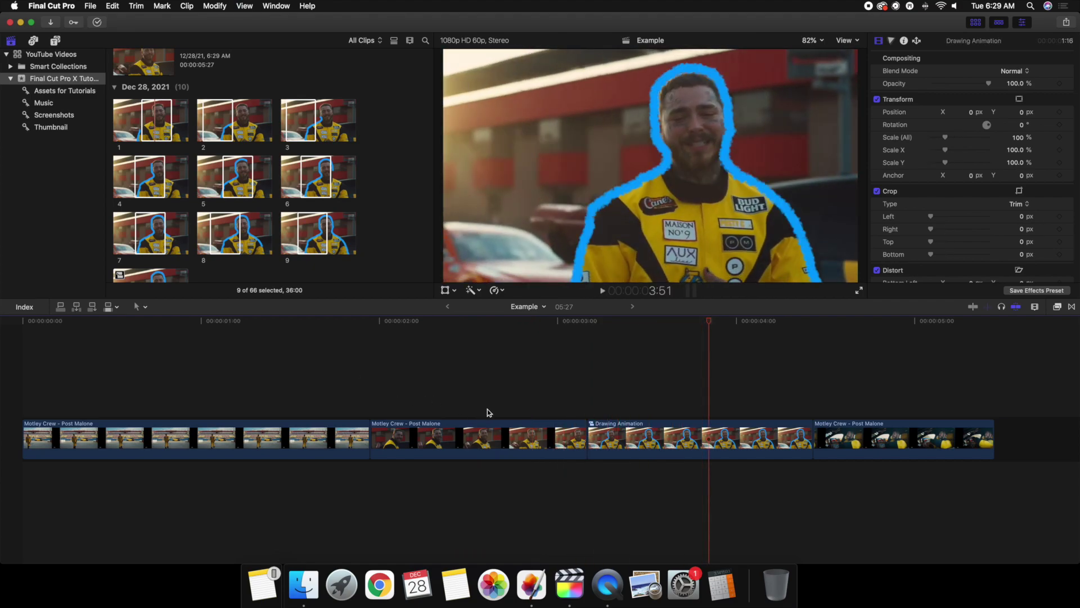
- Keyframe the Drawing Animation clip's overall scale from 100% at its start to 140% at its end
key("Up")
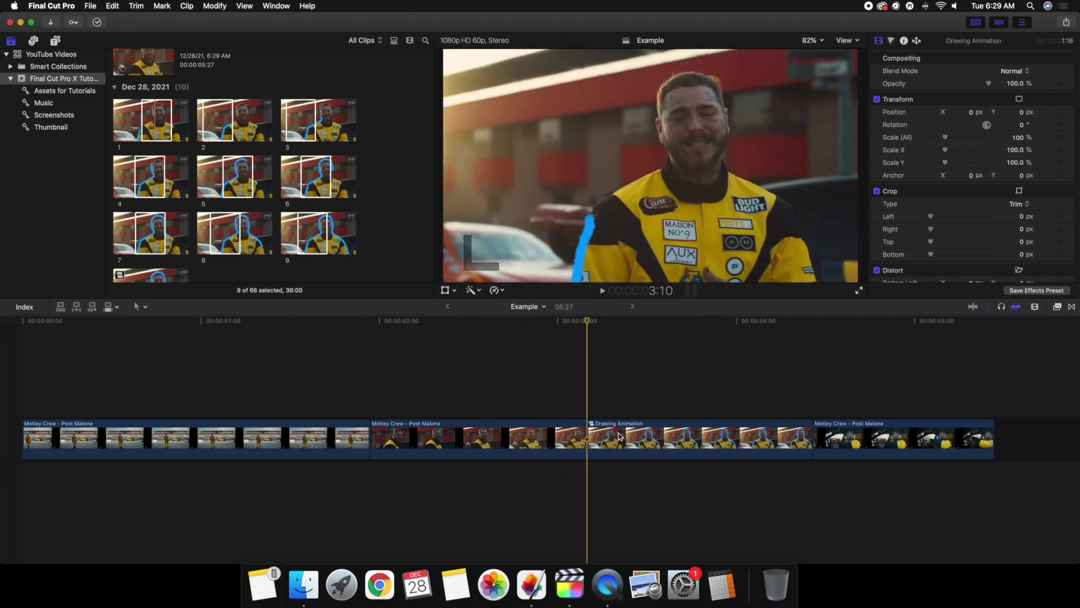
left_click(619, 436)
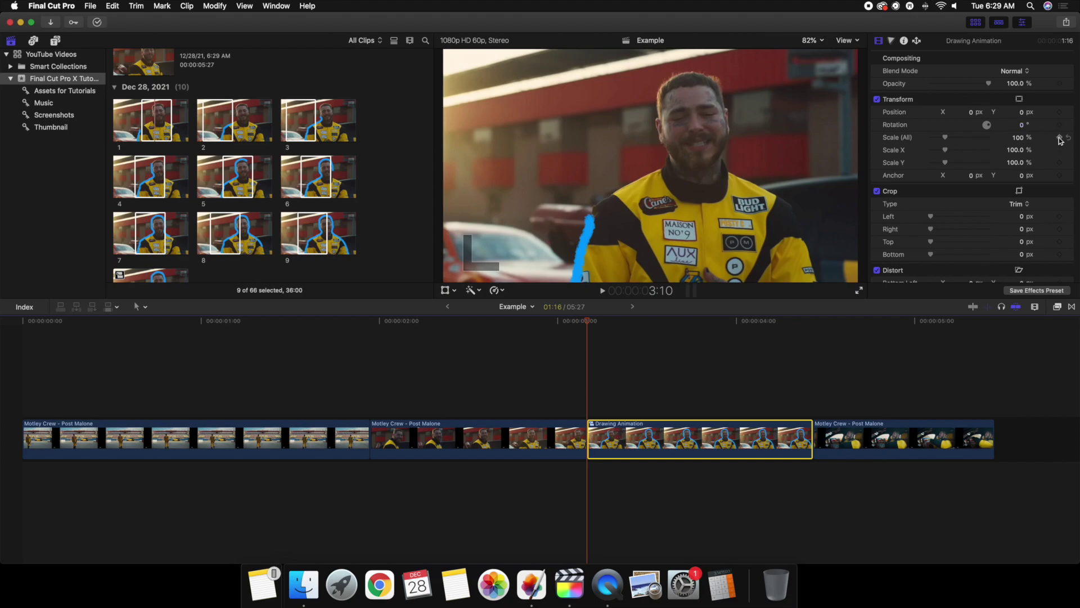
key("Down")
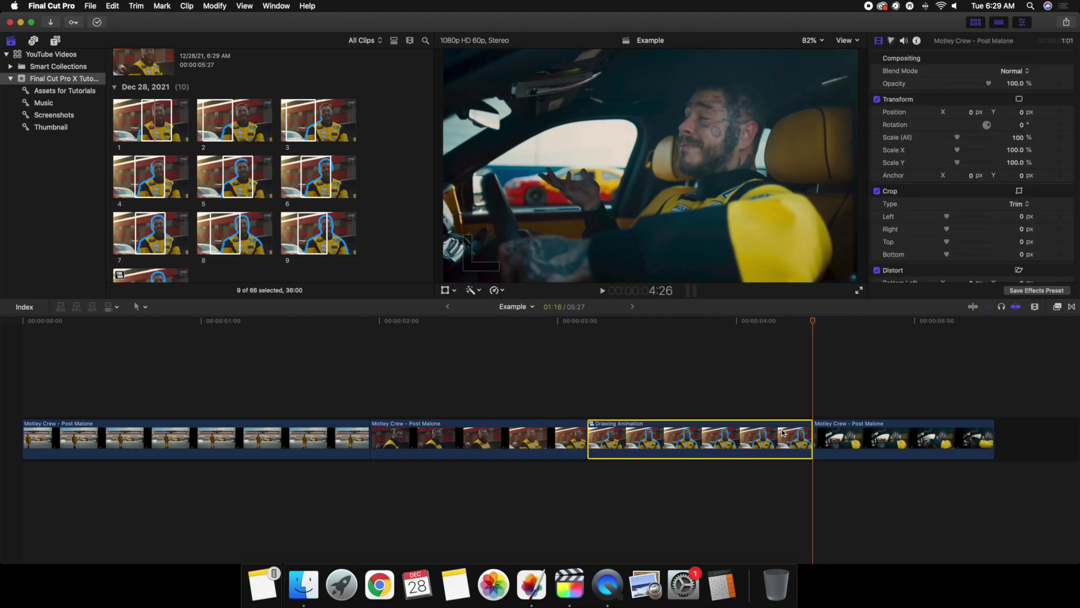
left_click(1017, 138)
type("1")
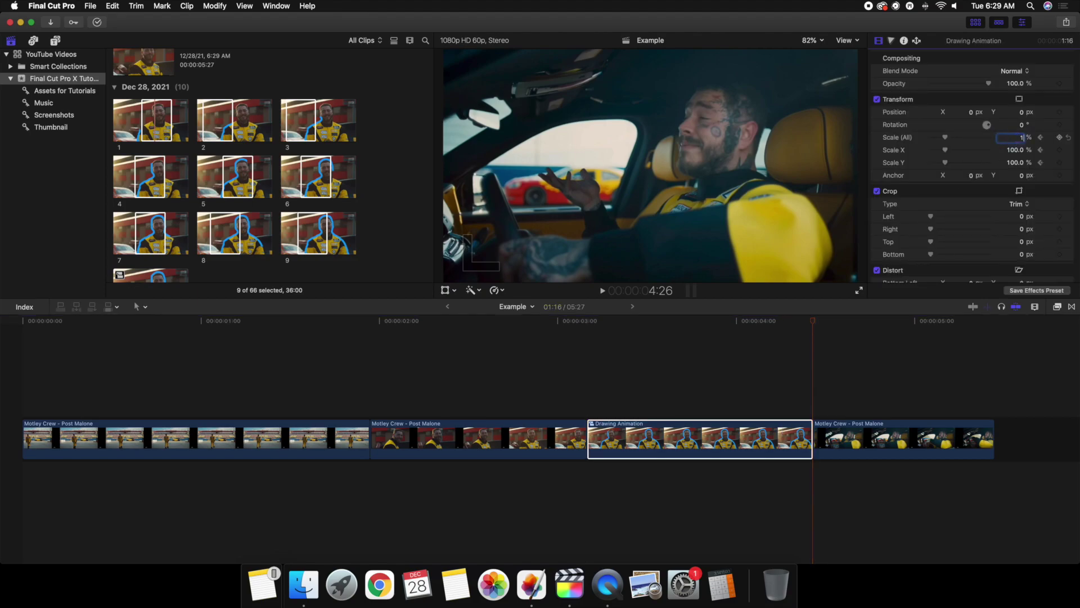
type("40")
key("Return")
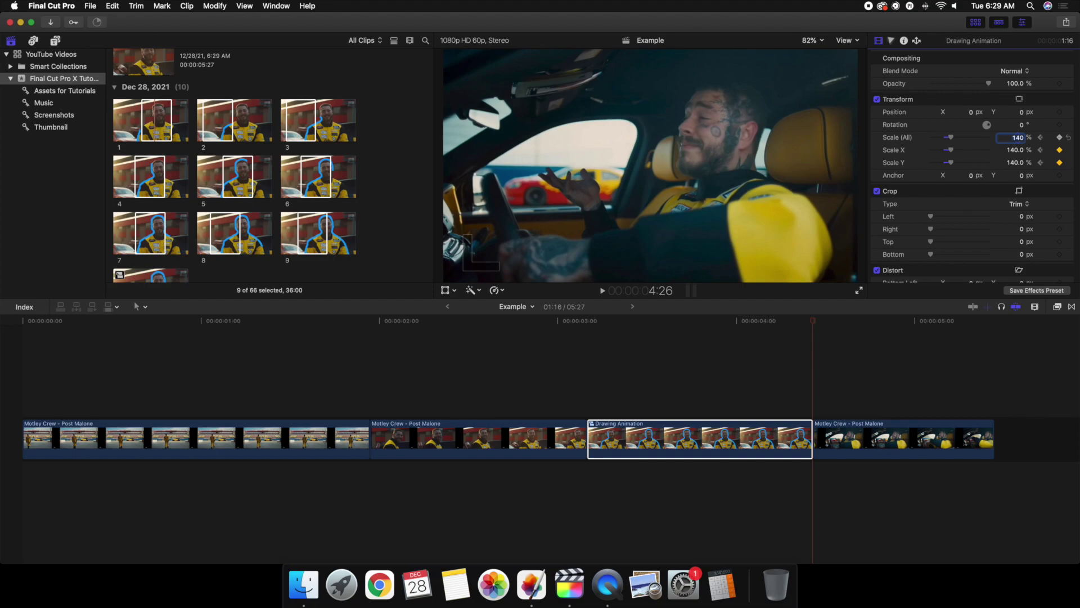
- Play back the timeline from the second clip to review the zoom on the Drawing Animation clip
left_click(372, 344)
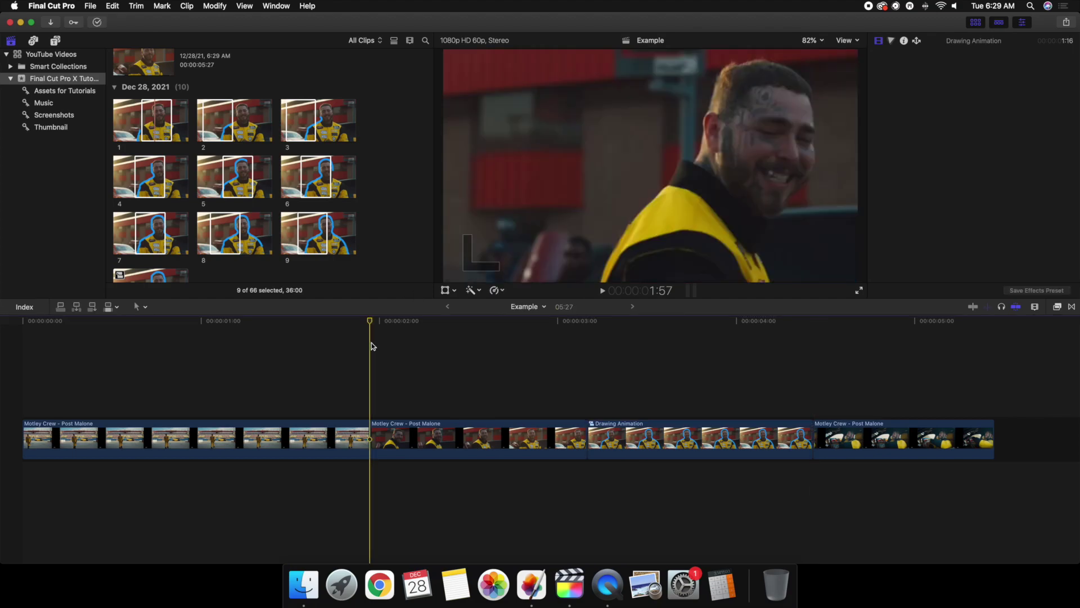
key("space")
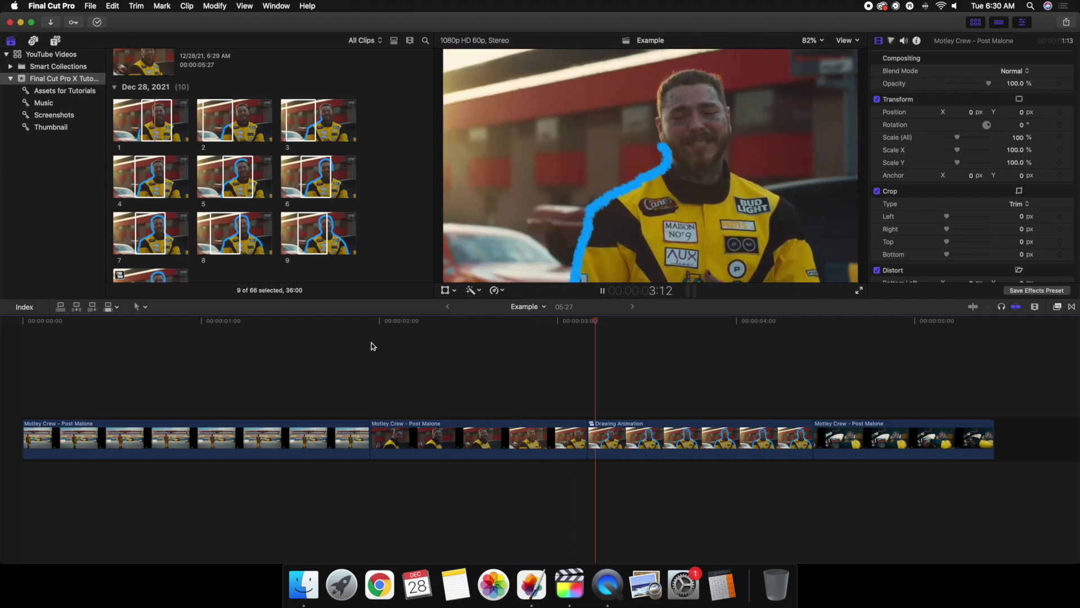
left_click(508, 342)
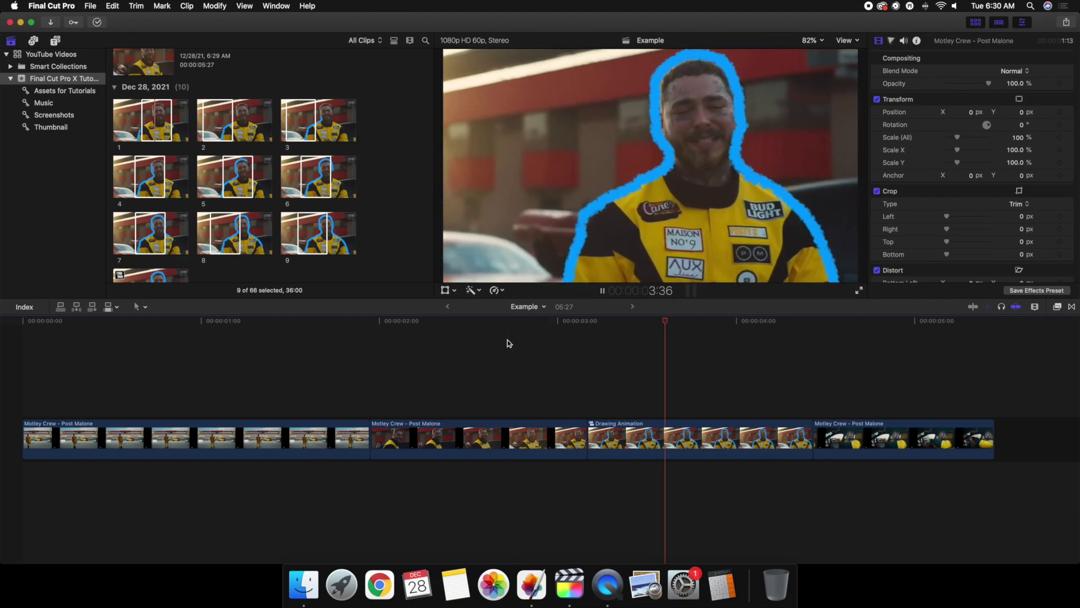
key("space")
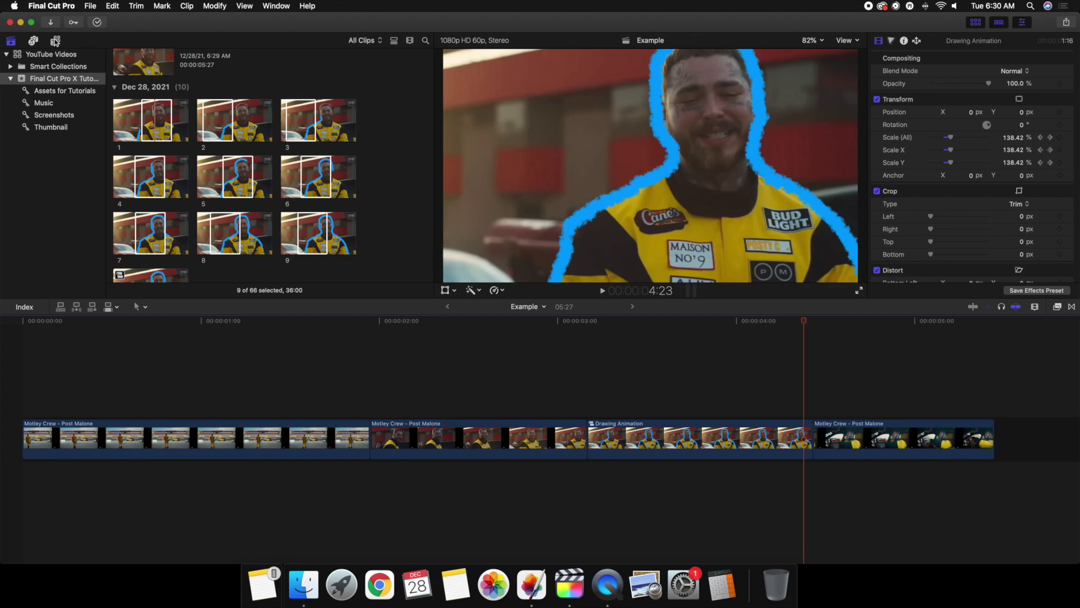
- Place the Minimal Motion Blur 3 title above the Drawing Animation clip and extend it to the clip's end
left_click(55, 41)
scroll(48, 101, "up", 4)
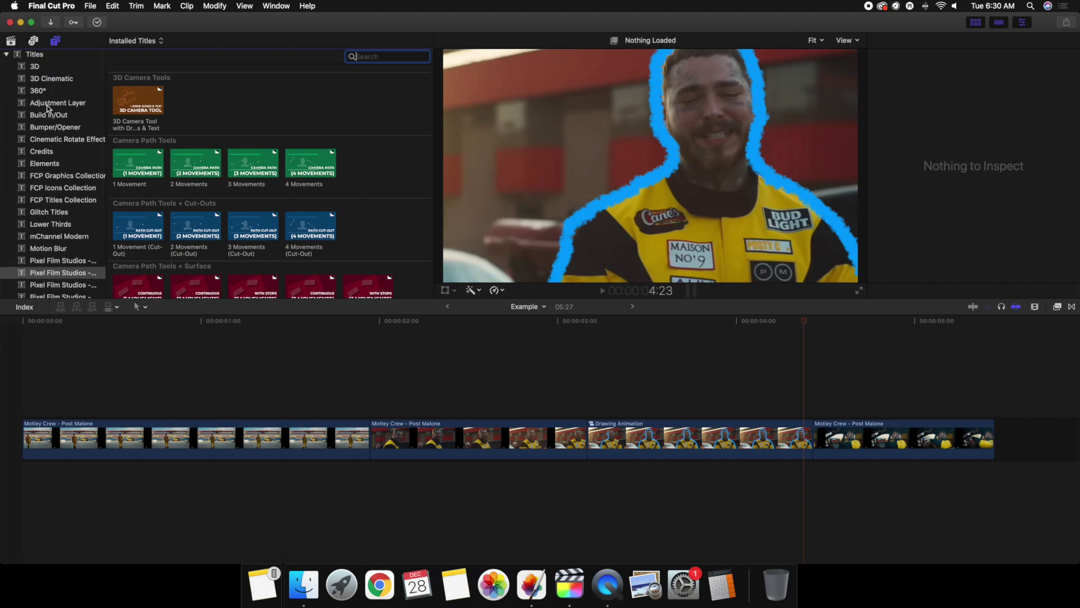
left_click(48, 246)
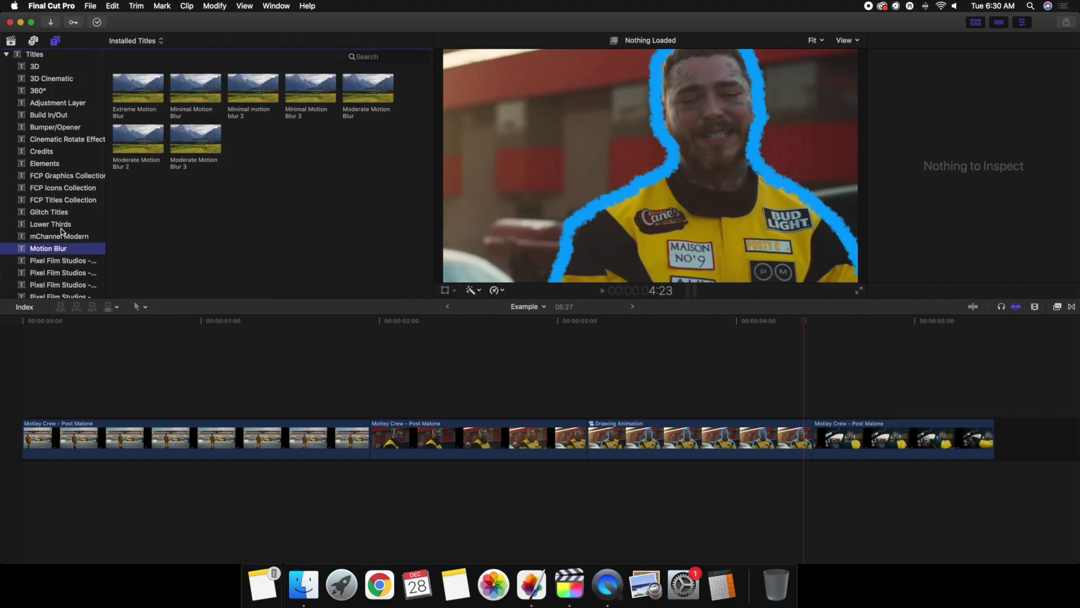
left_click(301, 96)
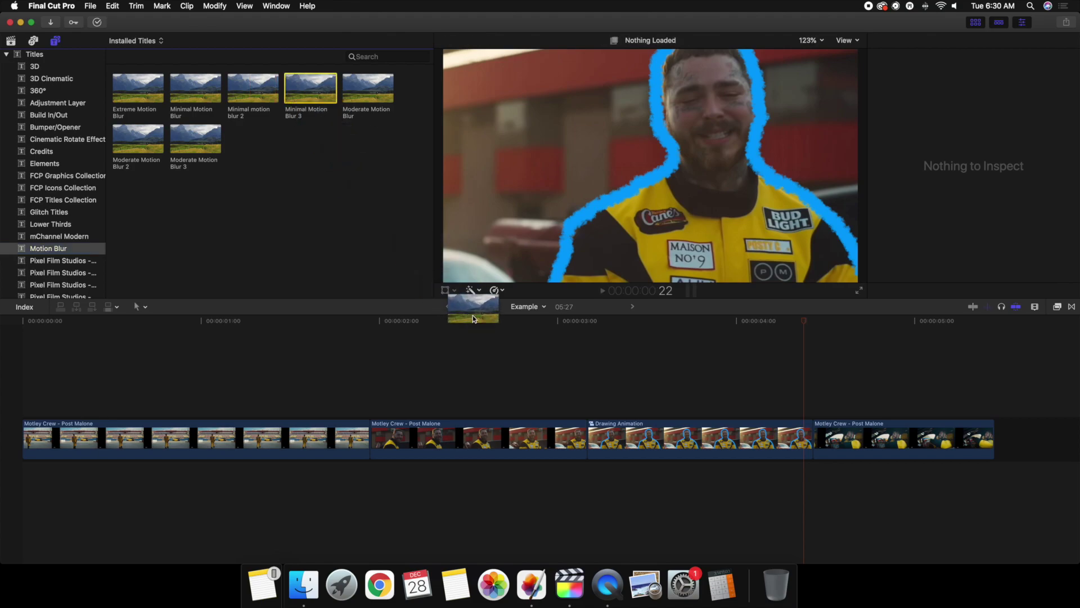
left_click_drag(473, 318, 593, 394)
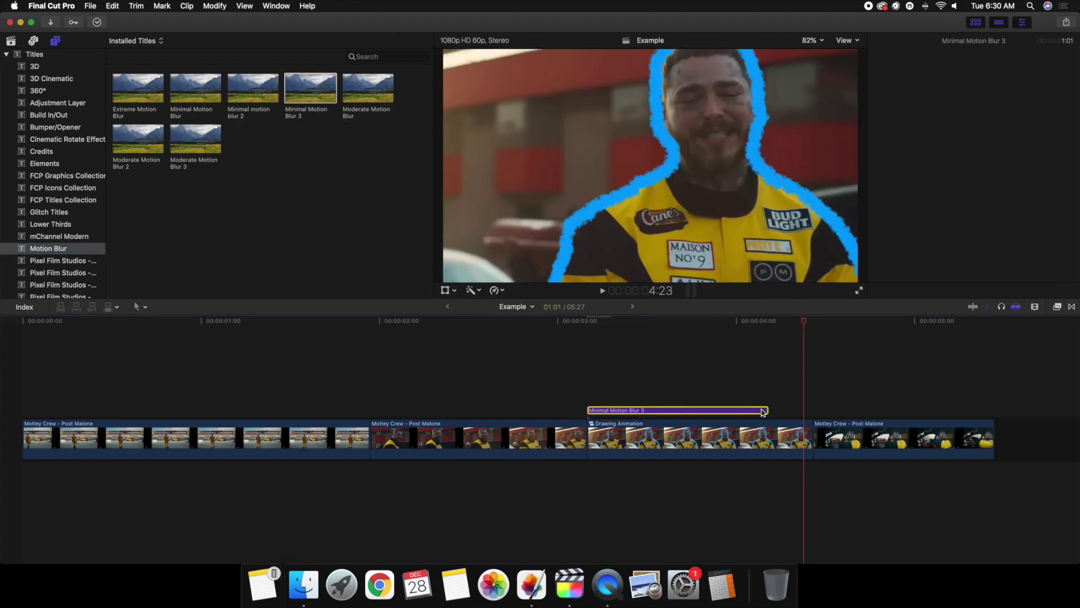
left_click_drag(763, 413, 810, 413)
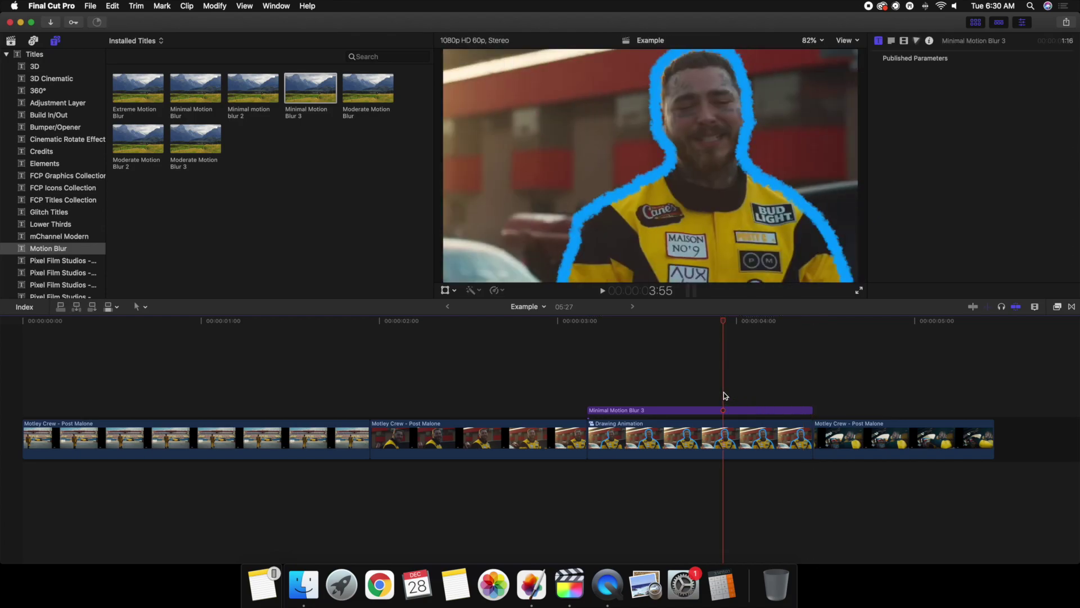
- Return to the media library and play back the Example timeline to review the motion-blurred drawing effect
left_click(11, 42)
left_click(48, 371)
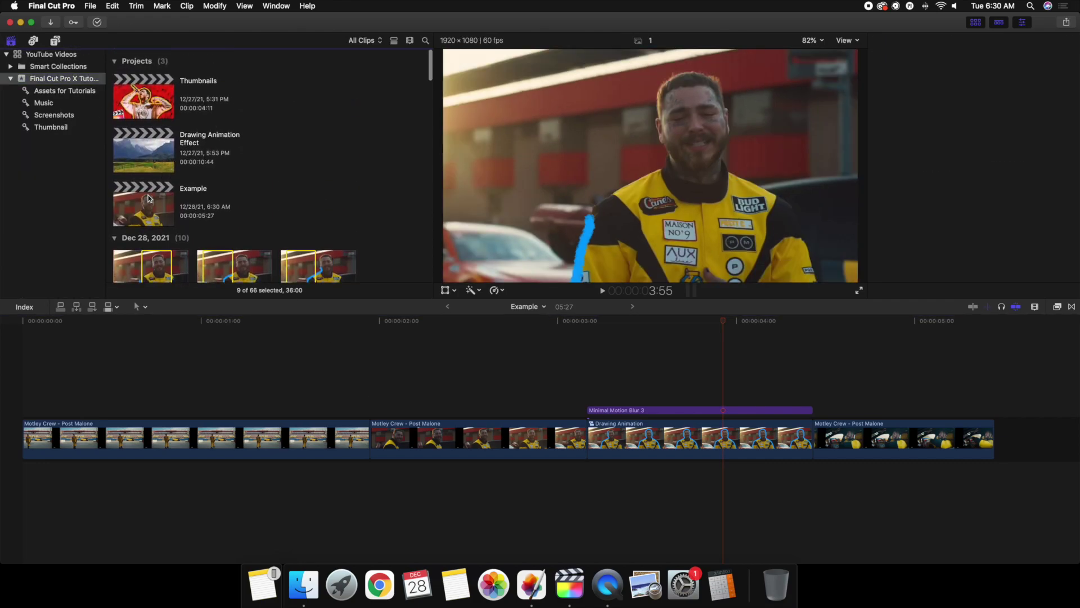
left_click(25, 367)
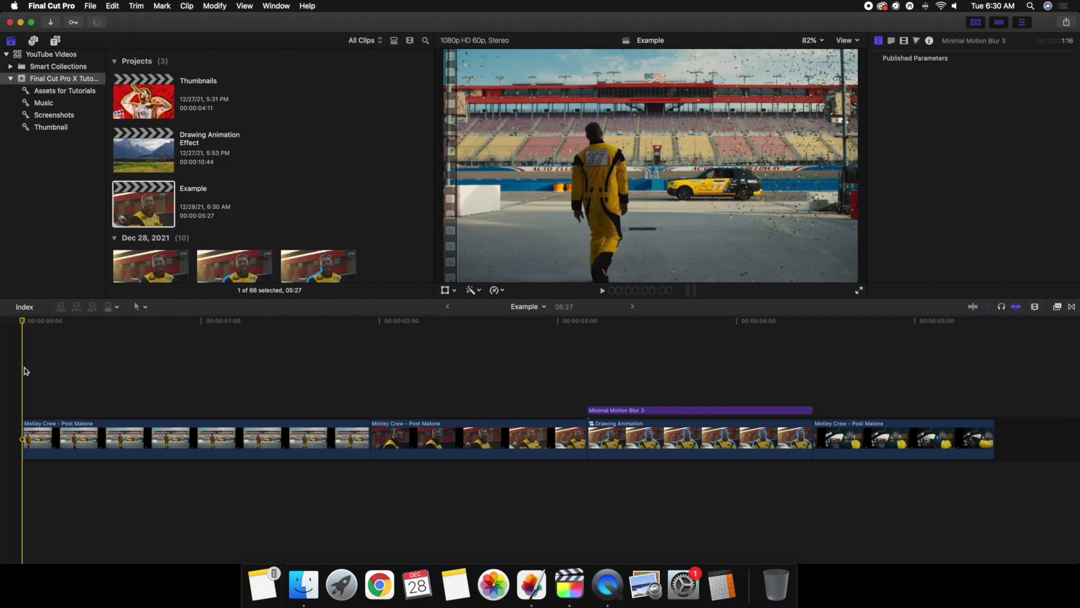
key("space")
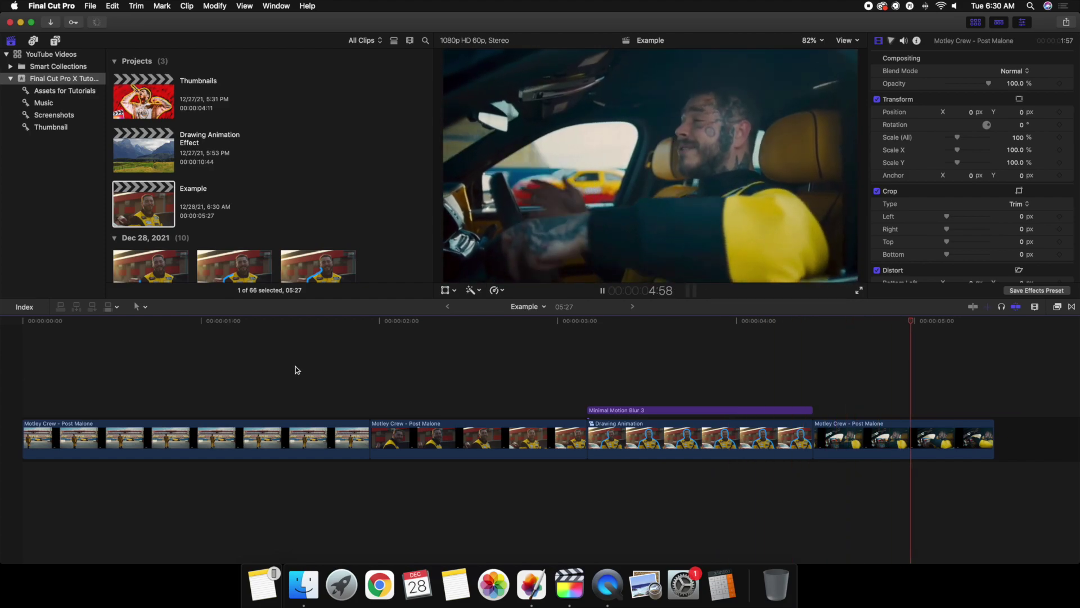
left_click(304, 367)
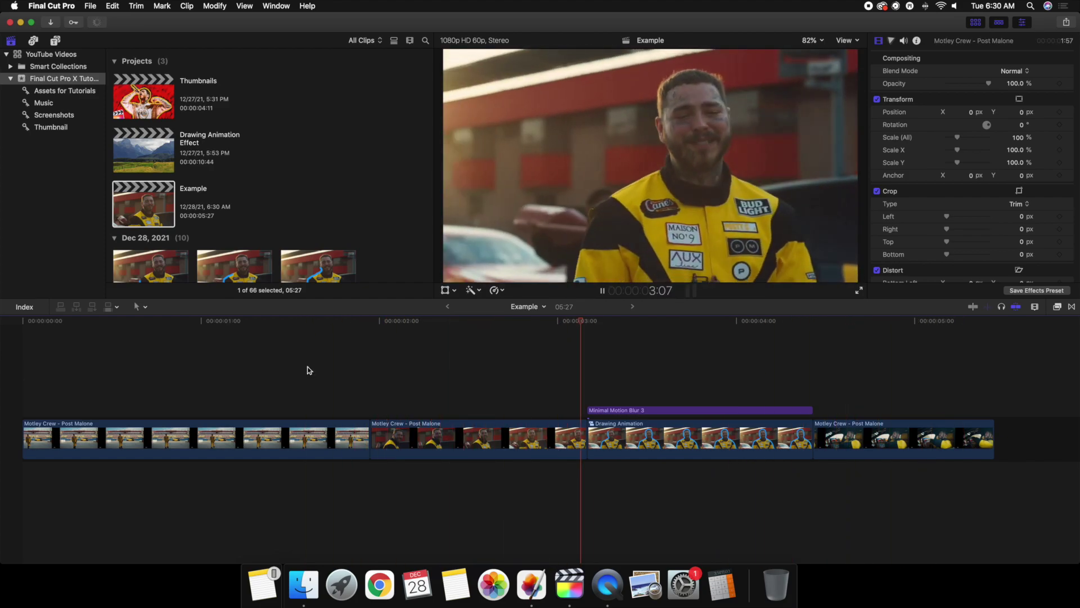
key("space")
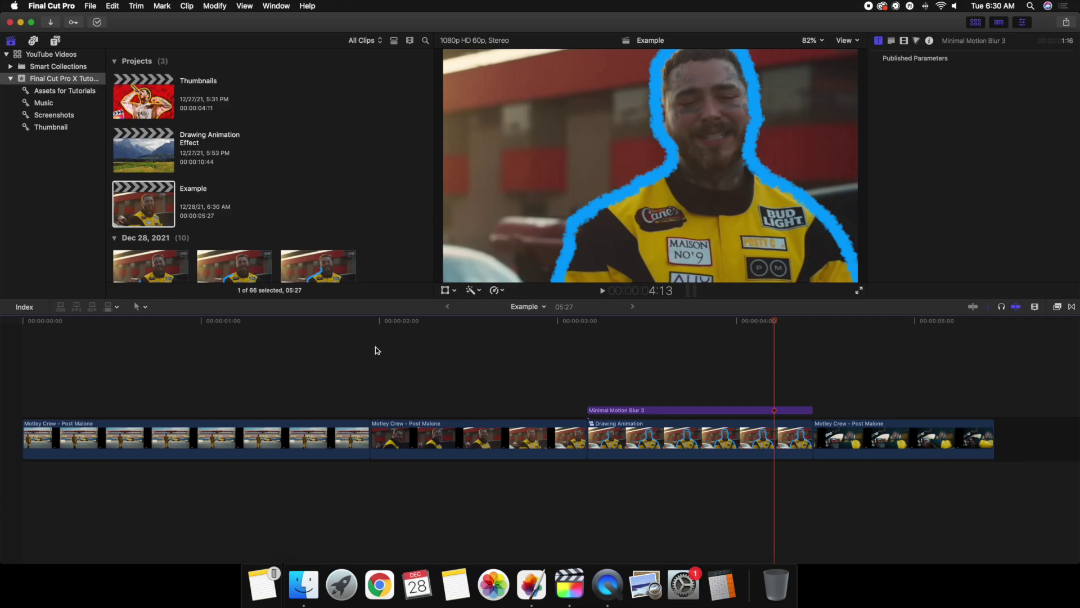
- Place the Short adjustment layer title above the second clip and set its duration to 6 frames
left_click(438, 369)
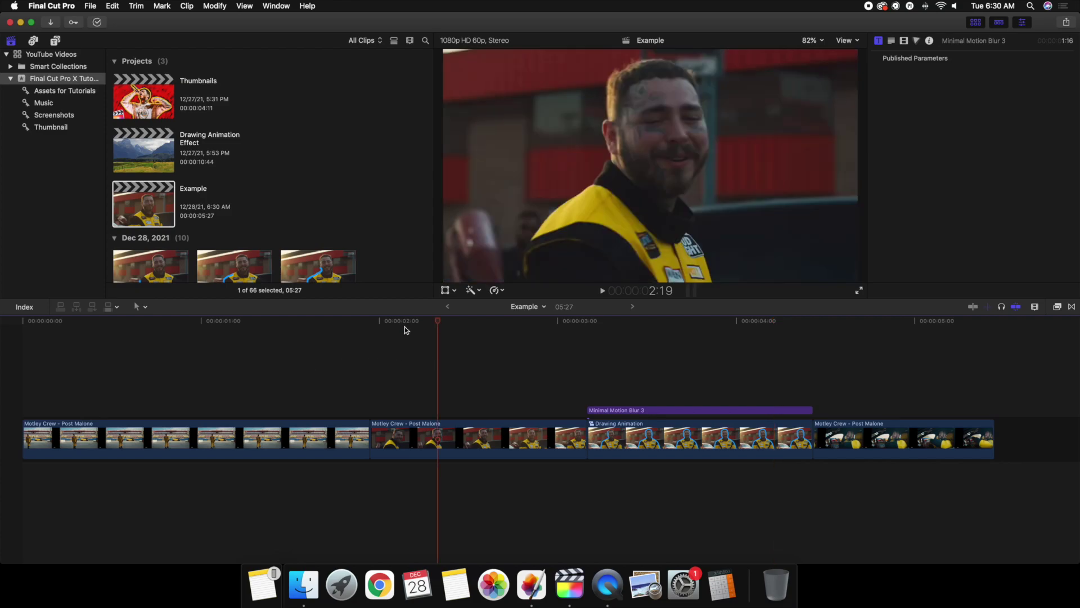
left_click(56, 41)
left_click(51, 103)
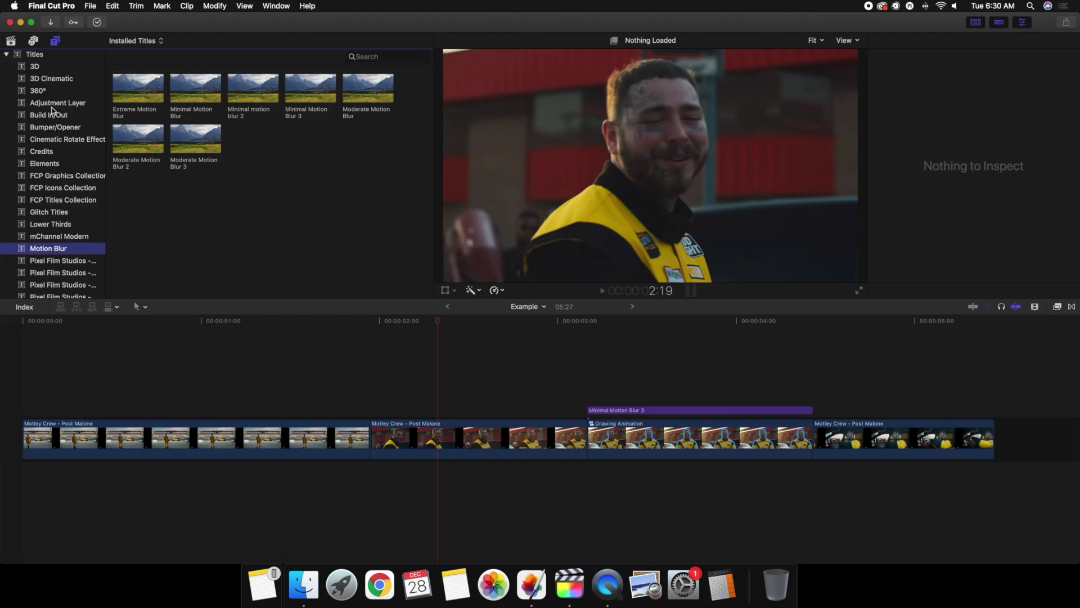
left_click_drag(306, 236, 400, 379)
key("ctrl+d")
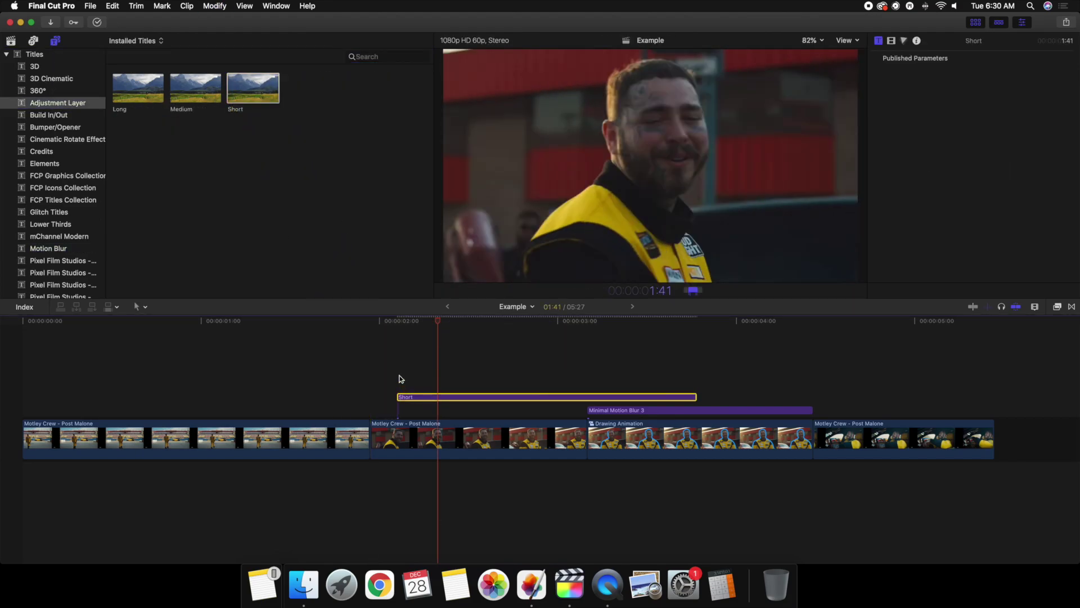
type("6")
key("Return")
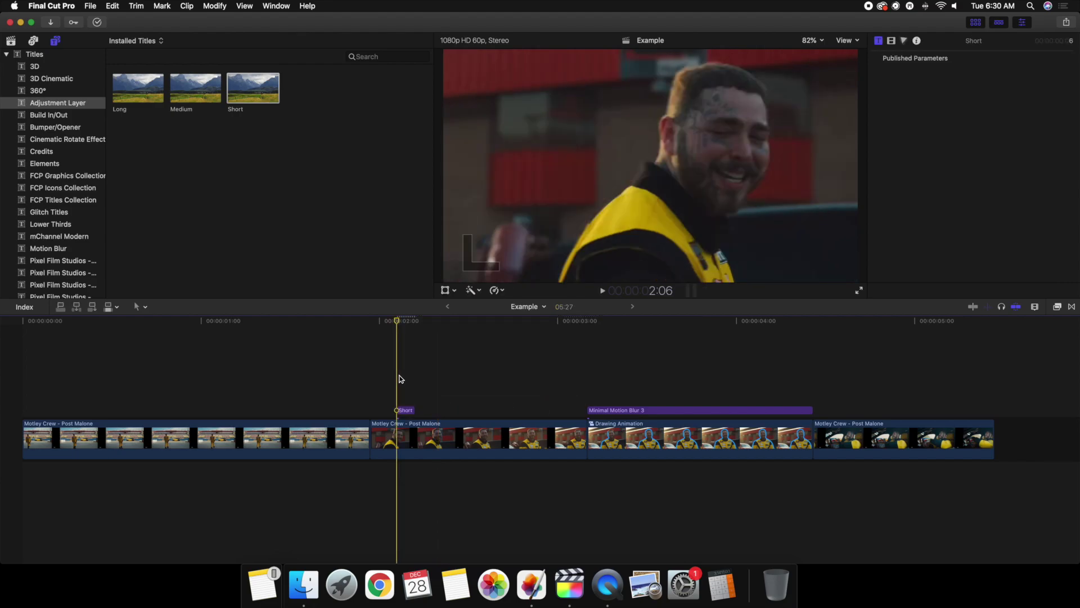
- Add a Color Board correction to the Short adjustment layer and set a keyframe for it at the layer's start
key("super+equal")
key("super+equal")
left_click(409, 410)
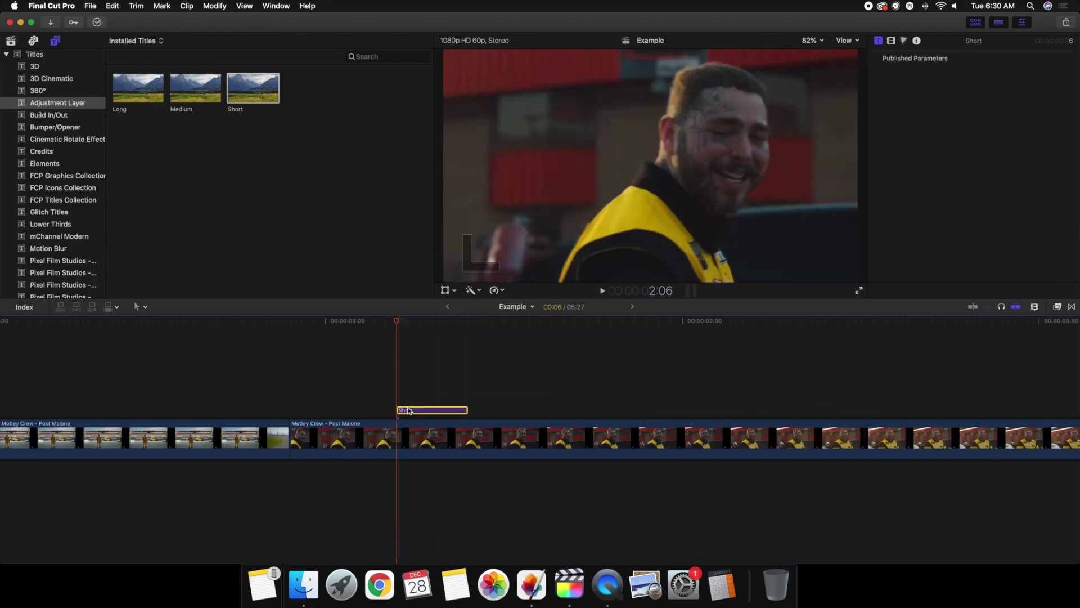
left_click(903, 41)
left_click(926, 58)
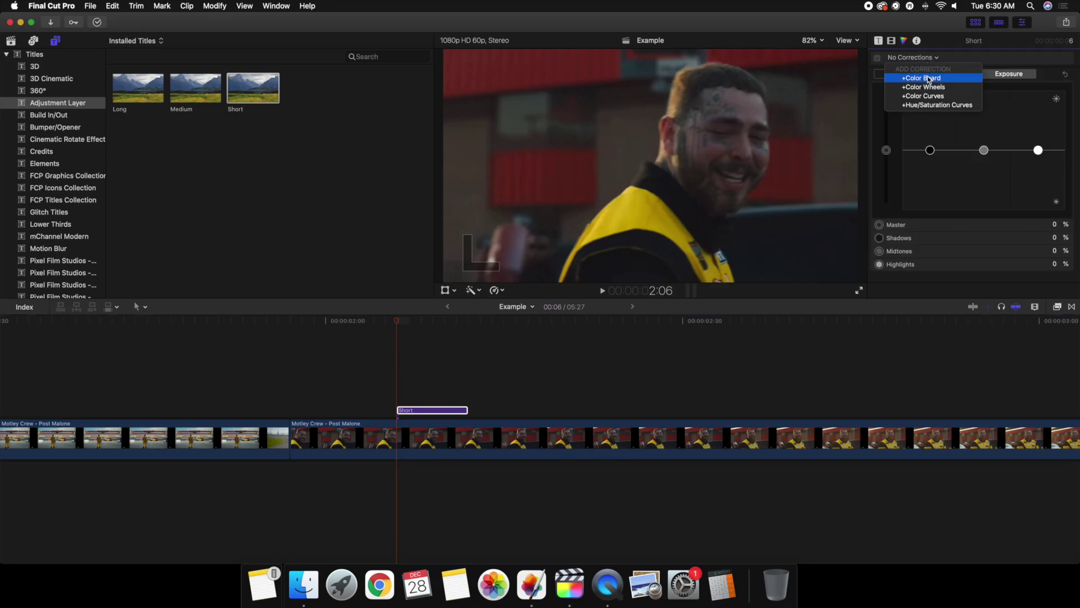
left_click(928, 76)
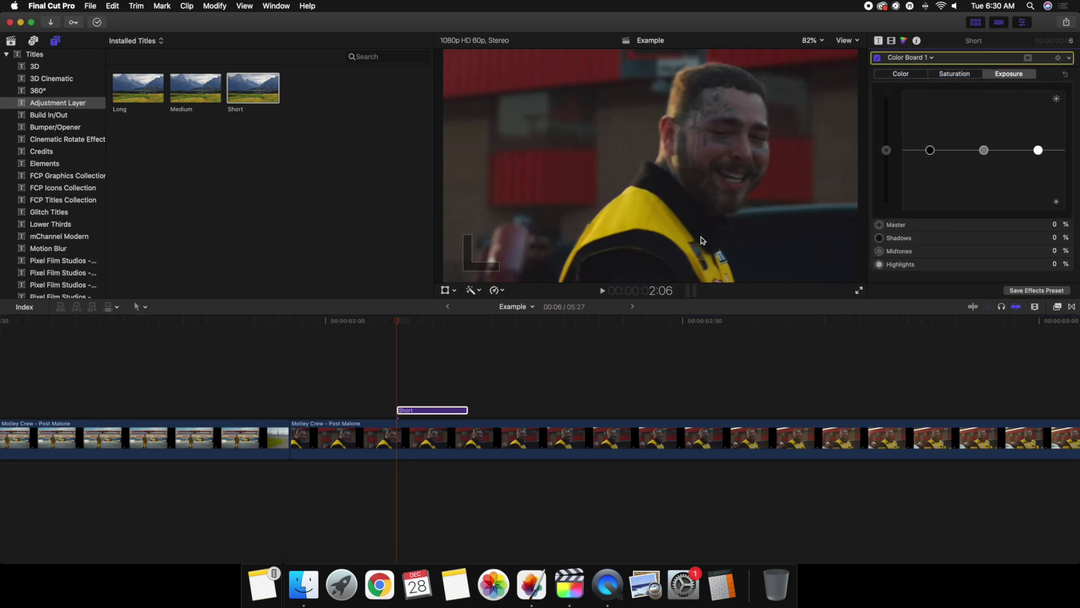
left_click(450, 410)
left_click(1058, 58)
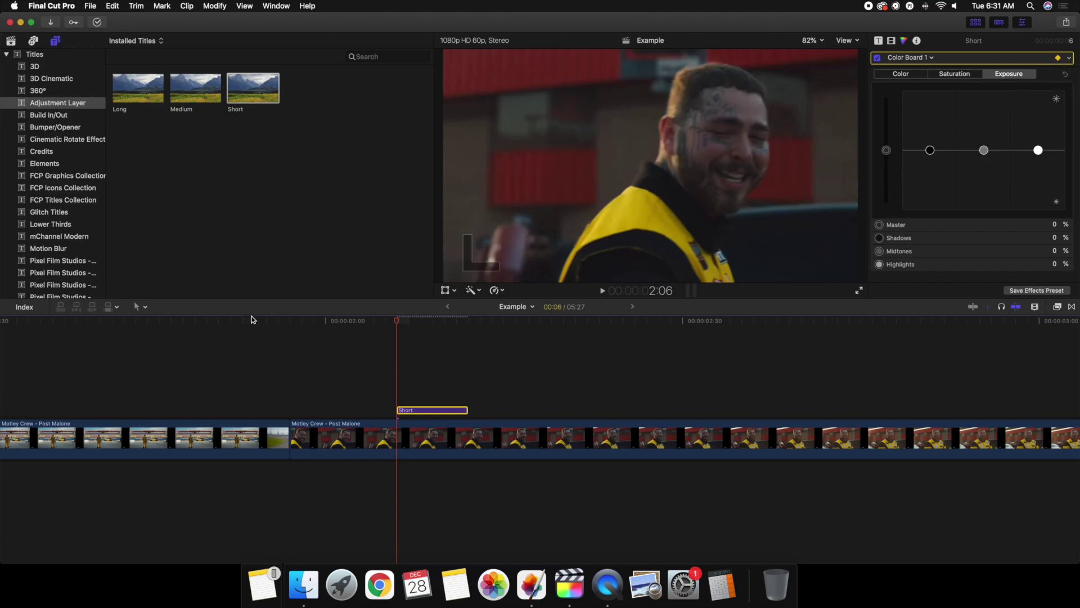
- Three frames into the Short adjustment layer, set the Color Board's master exposure to 90% and highlights to 100%
key("Right")
key("Right")
key("Right")
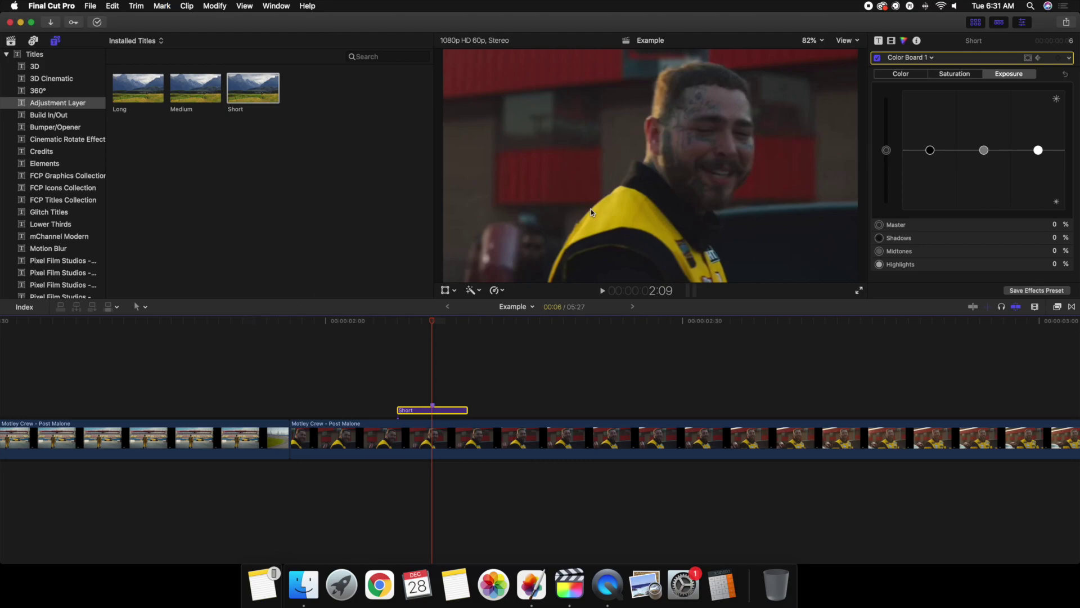
left_click(1055, 225)
type("9")
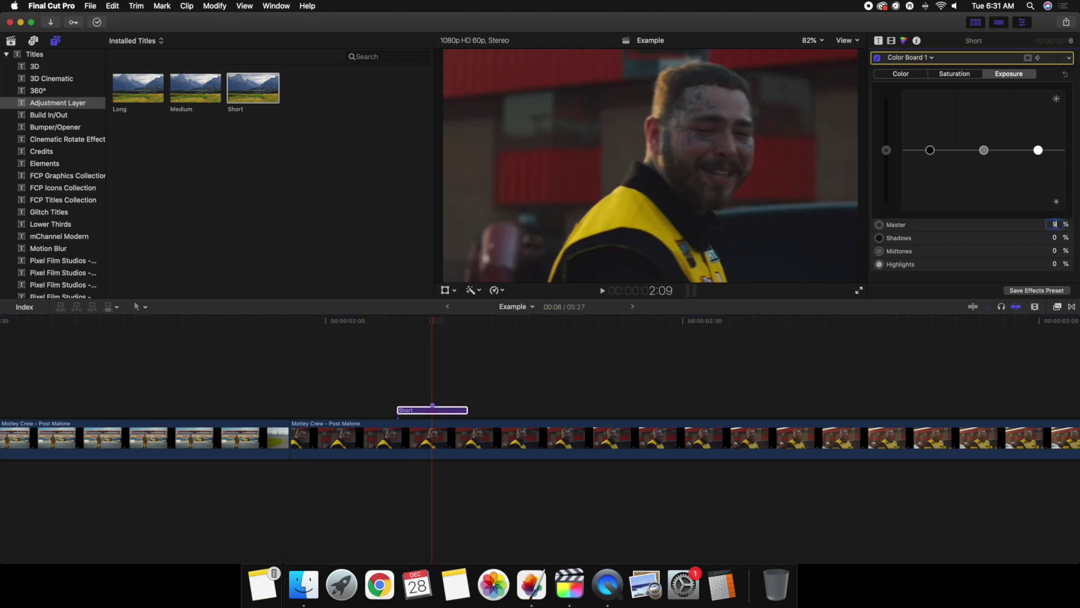
type("0")
key("Return")
left_click(1054, 266)
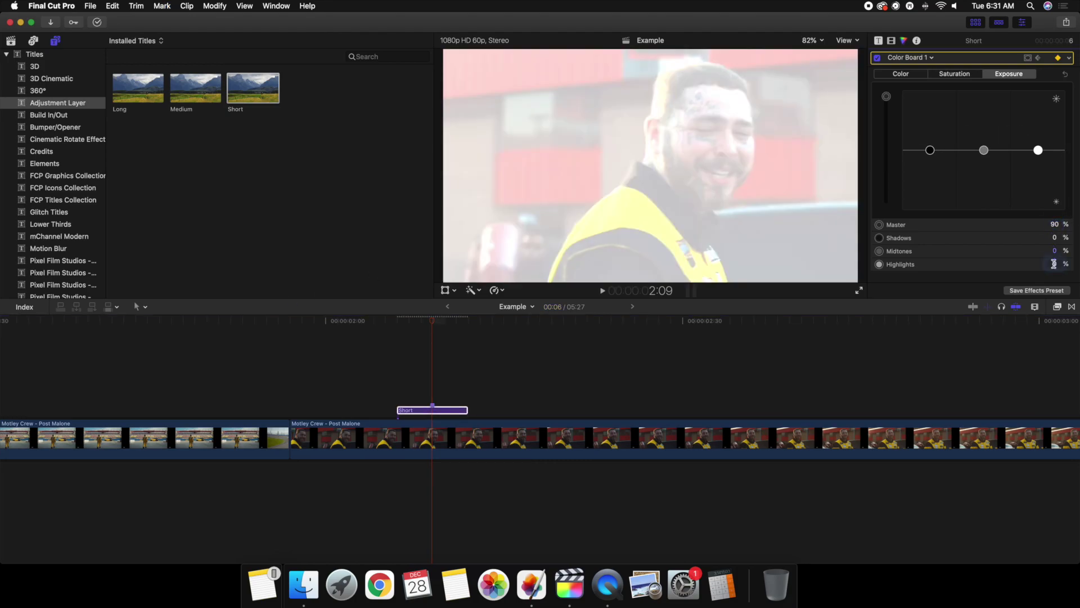
type("100")
key("Return")
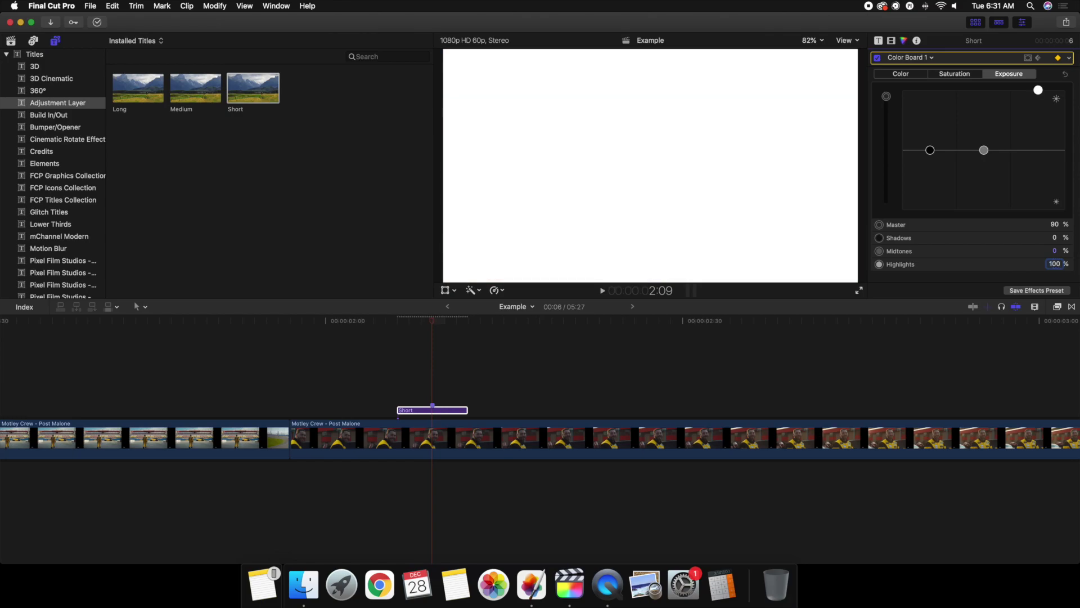
- At the end of the Short adjustment layer, set the Color Board's master exposure and highlights to 0%
left_click(437, 412)
key("Down")
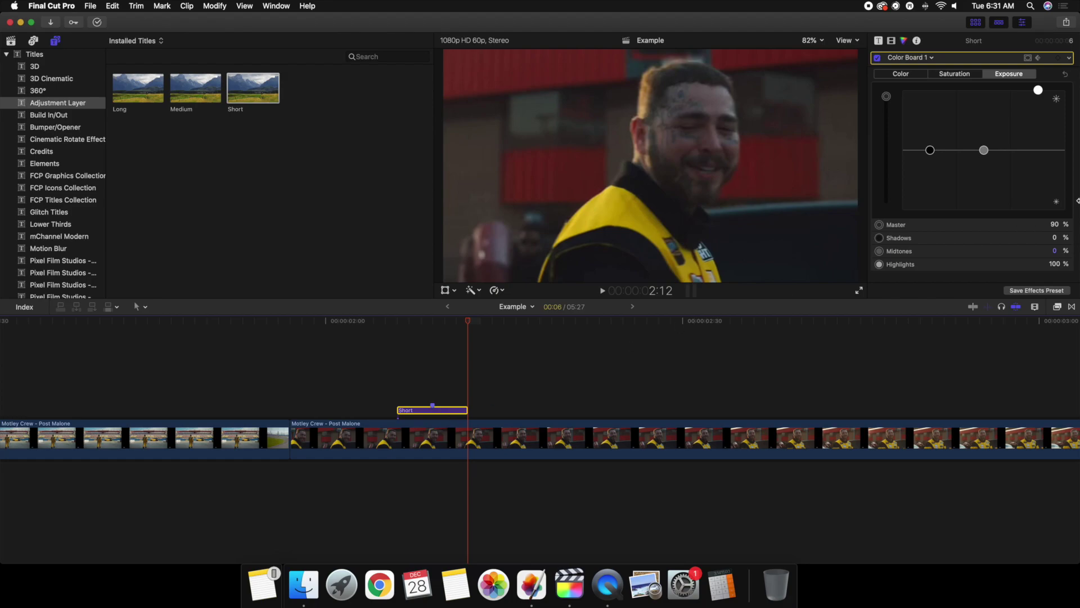
left_click(1056, 224)
type("0")
key("Return")
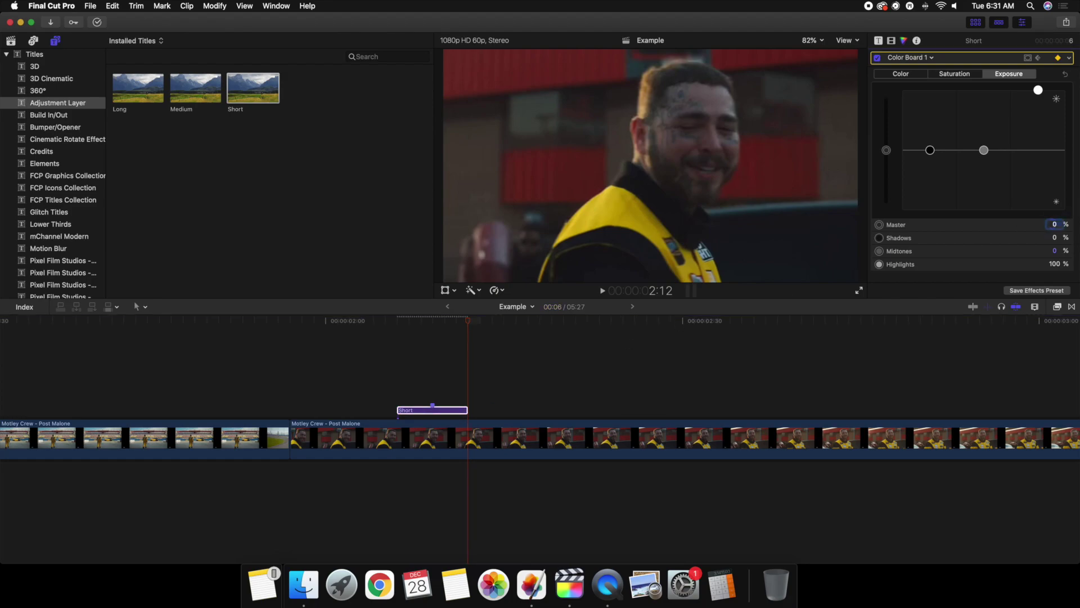
left_click(1055, 264)
type("0")
key("Return")
- Examine the white flash frame by frame from the start of the Short adjustment layer to past its end
left_click(393, 380)
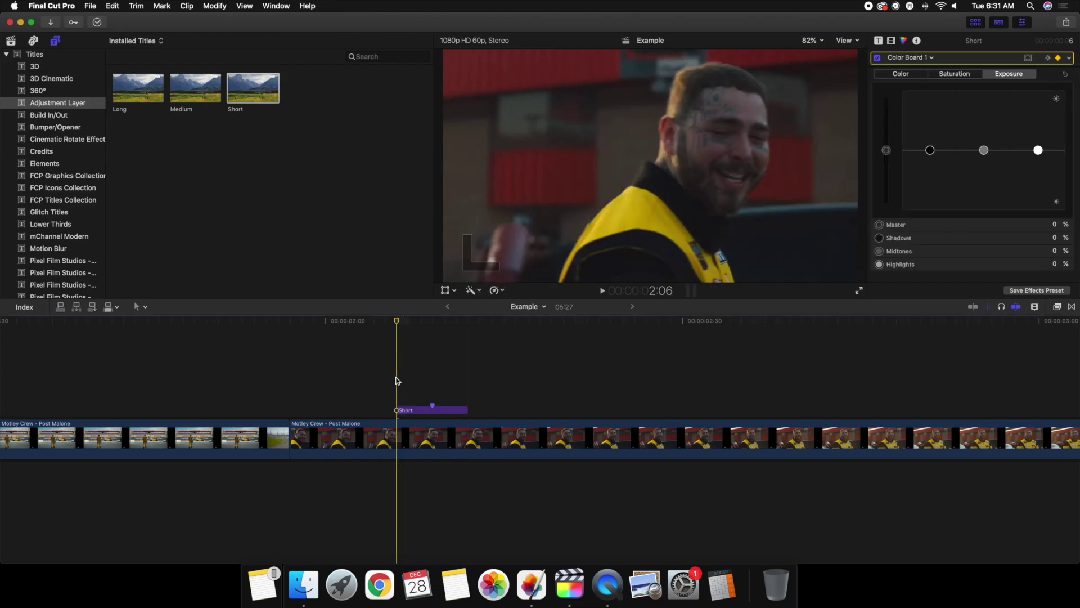
key("Right")
key("Right")
key("Right")
key("Right")
key("Right")
key("Right")
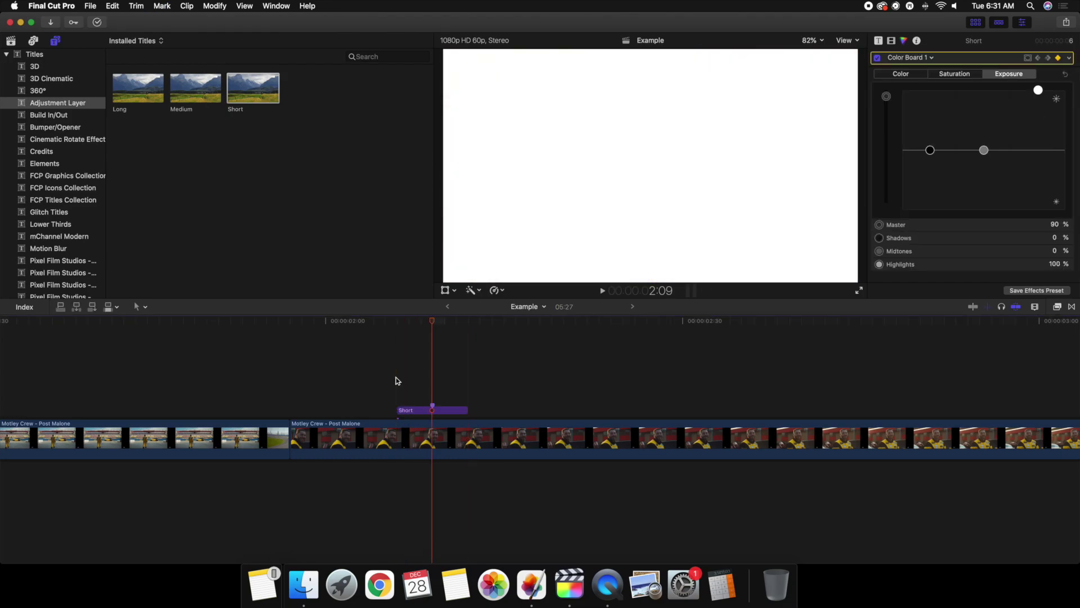
key("Right")
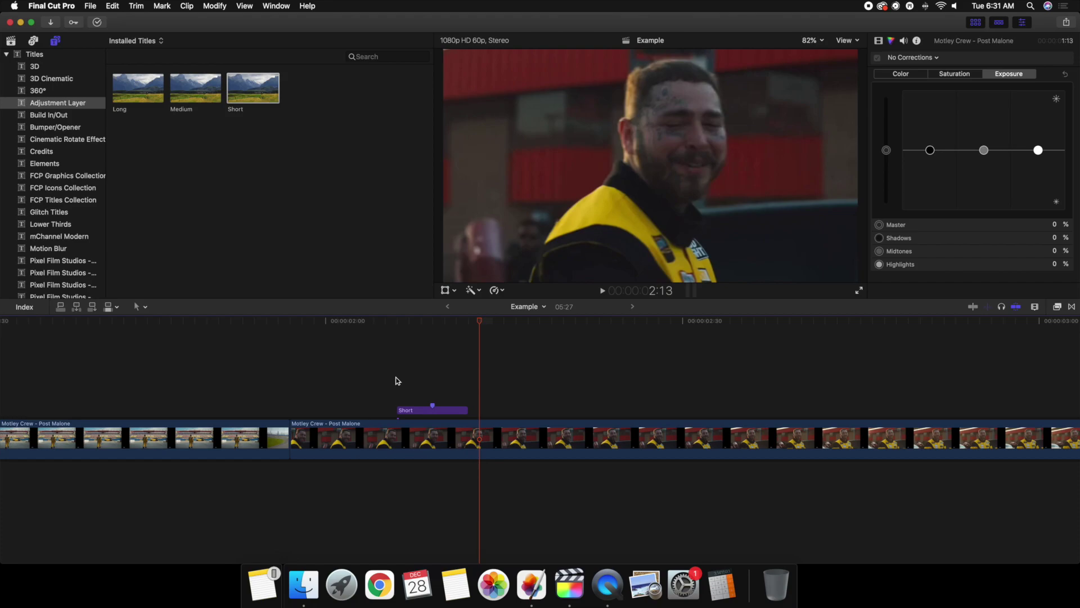
- Move the Short adjustment layer to the start of the Drawing Animation clip, with its middle keyframe centred on the cut
left_click(412, 411)
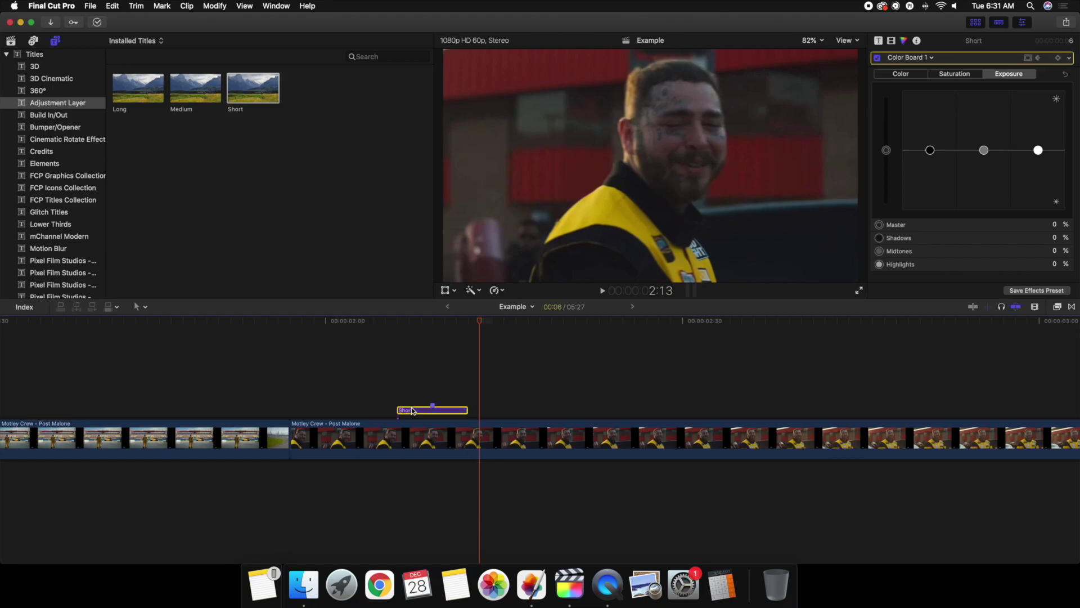
key("Delete")
scroll(548, 386, "right", 5)
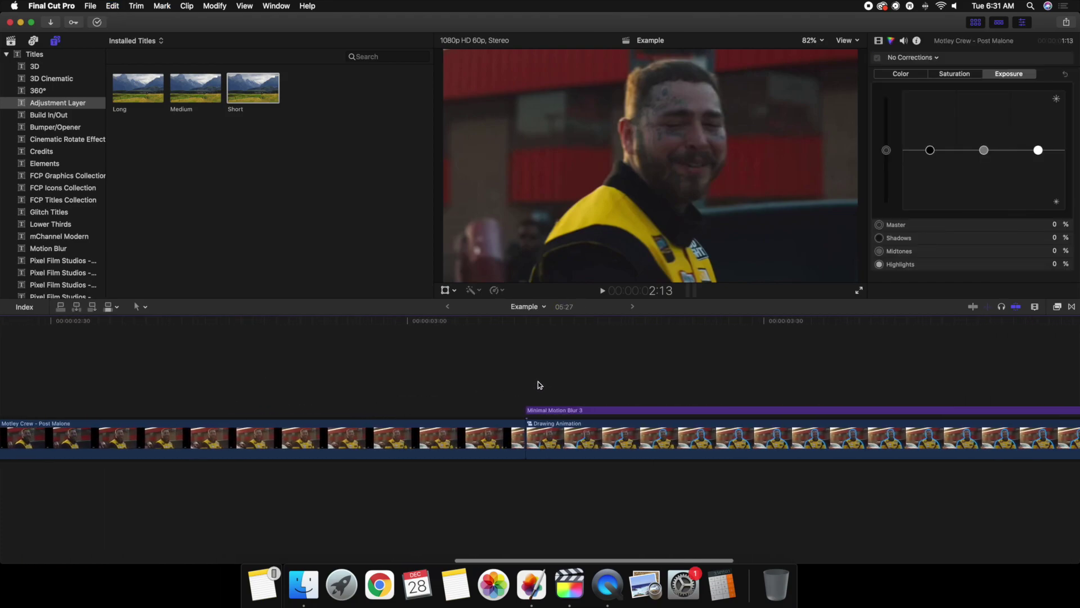
left_click(493, 366)
key("q")
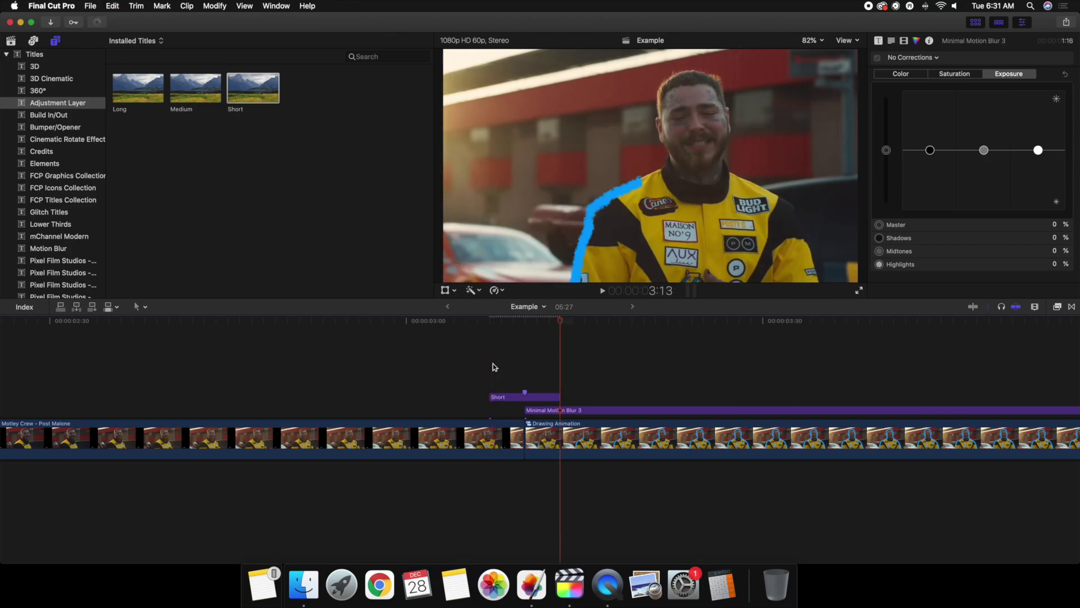
left_click_drag(538, 401, 542, 400)
- Fit the whole Example timeline in view and play it back to review the flash before the Drawing Animation clip
left_click(441, 380)
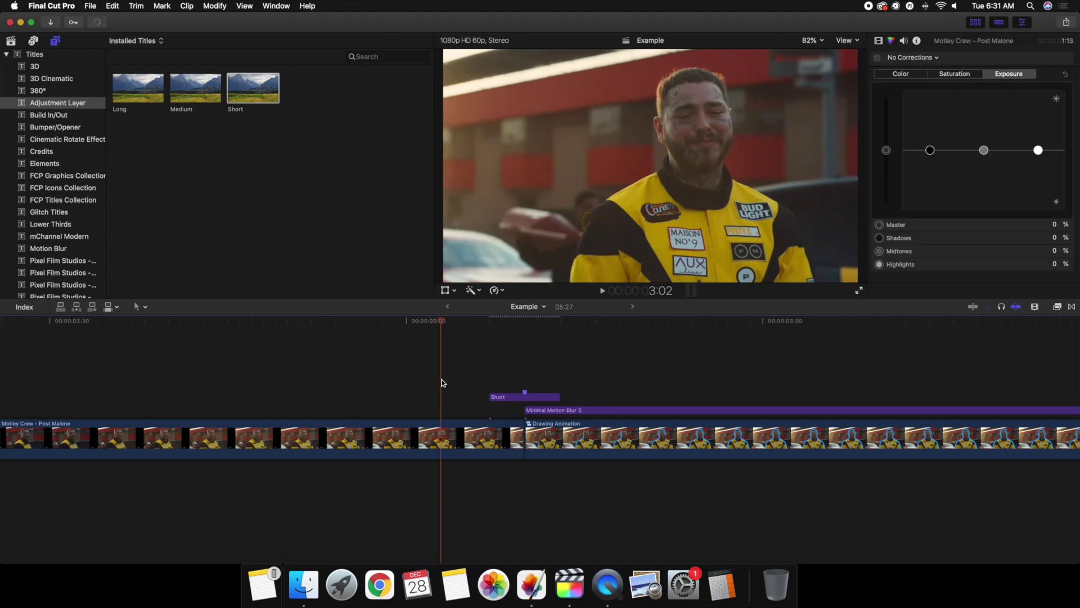
key("shift+z")
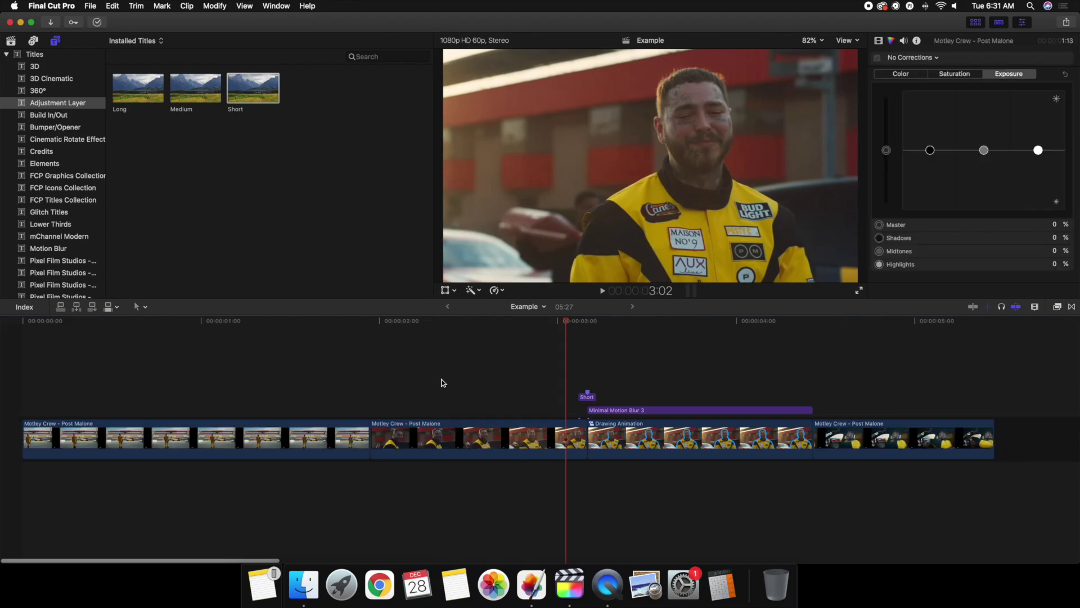
left_click(360, 383)
key("space")
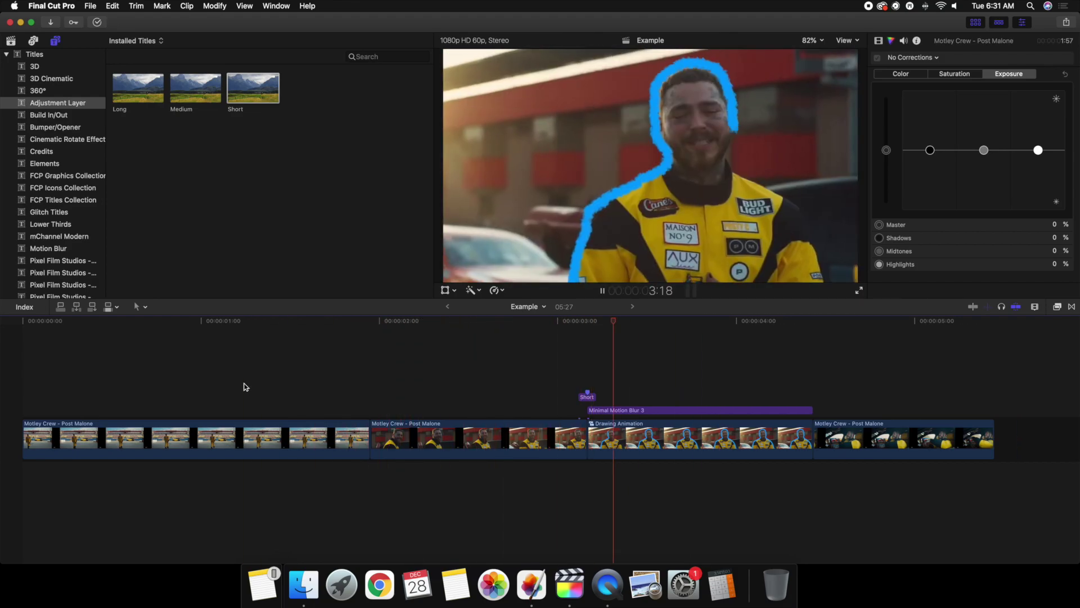
key("space")
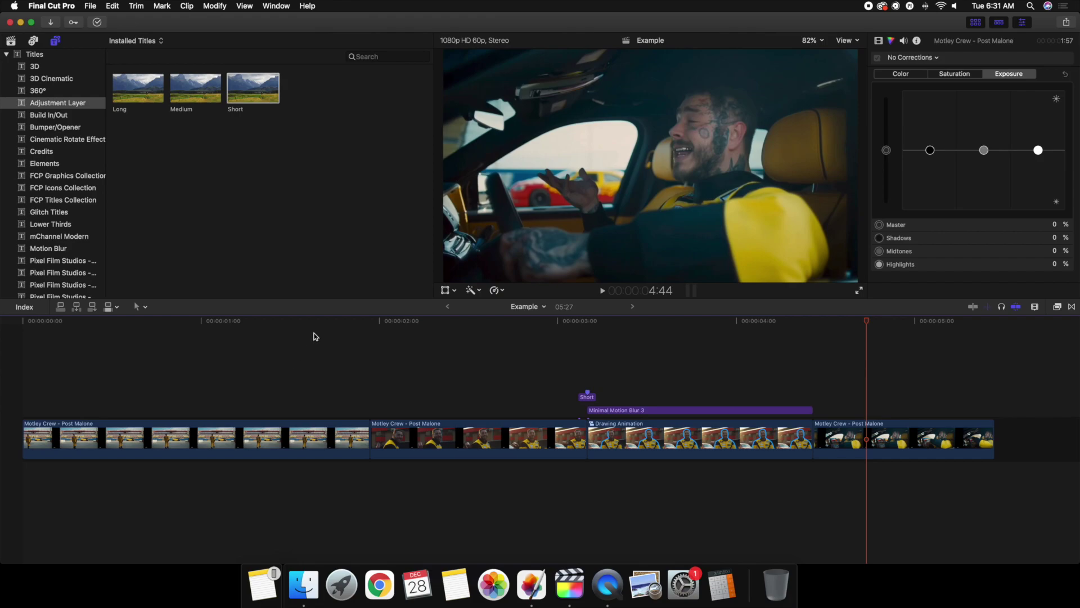
- Open the Drawing Animation Effect project from the media library and go to the start of its timeline
left_click(10, 42)
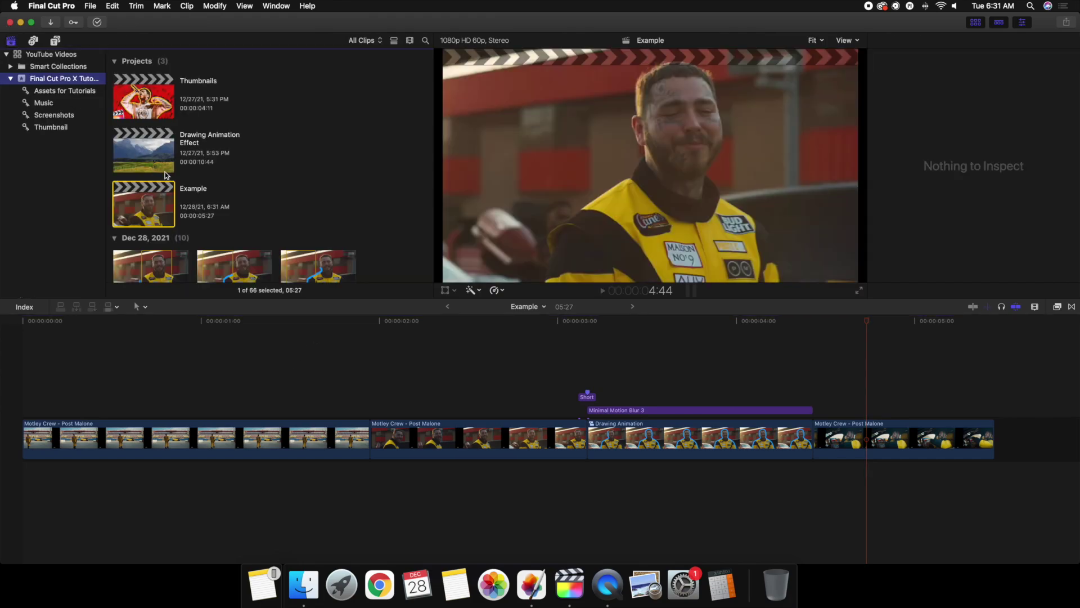
double_click(152, 159)
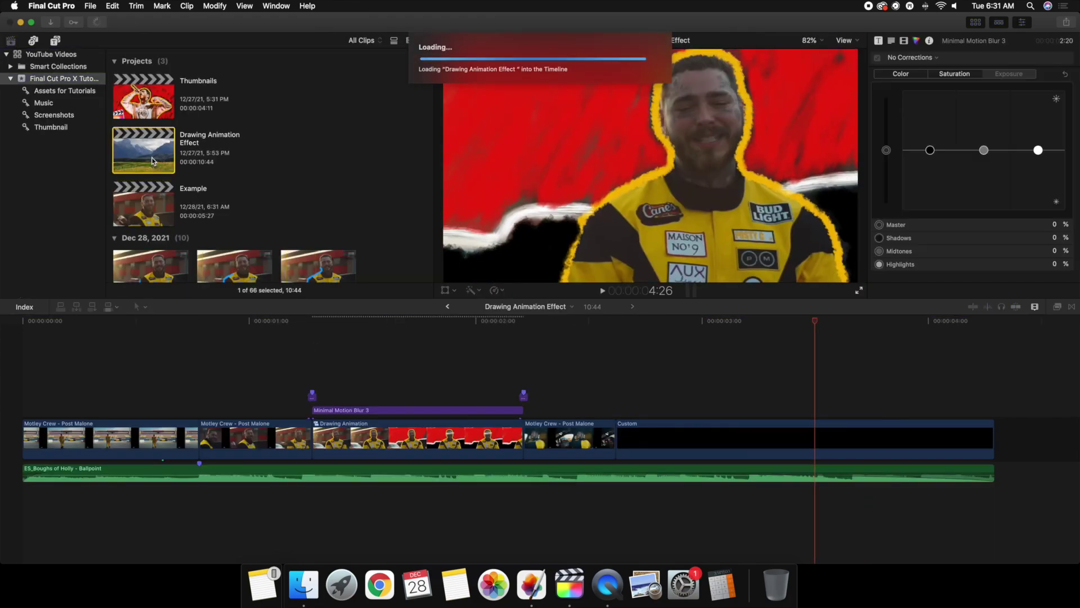
left_click(15, 355)
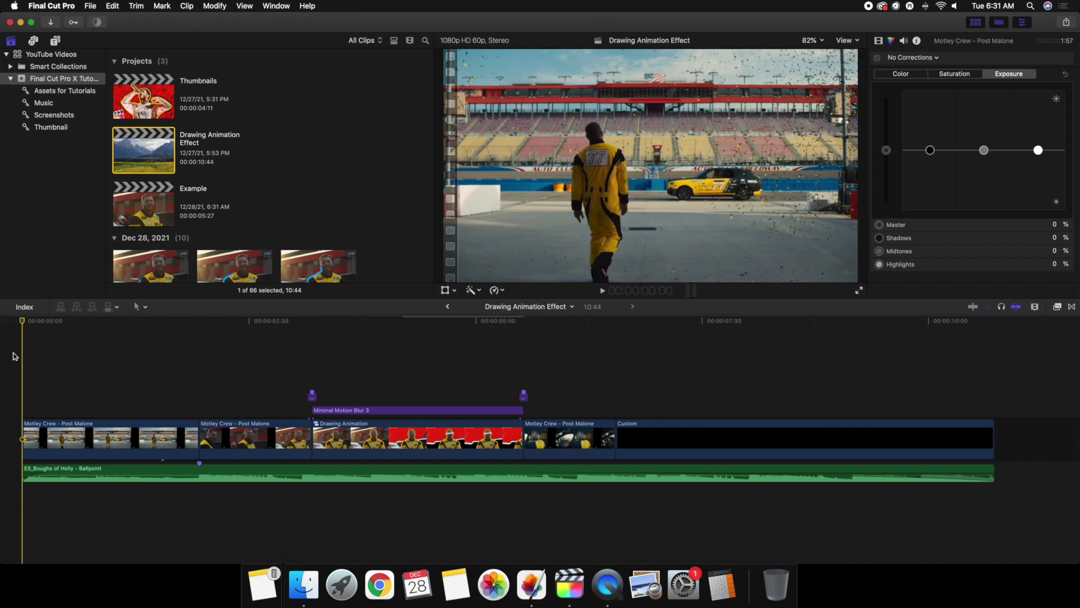
- Examine the yellow outline and background strokes frame by frame in the first part of the Drawing Animation clip
left_click(345, 378)
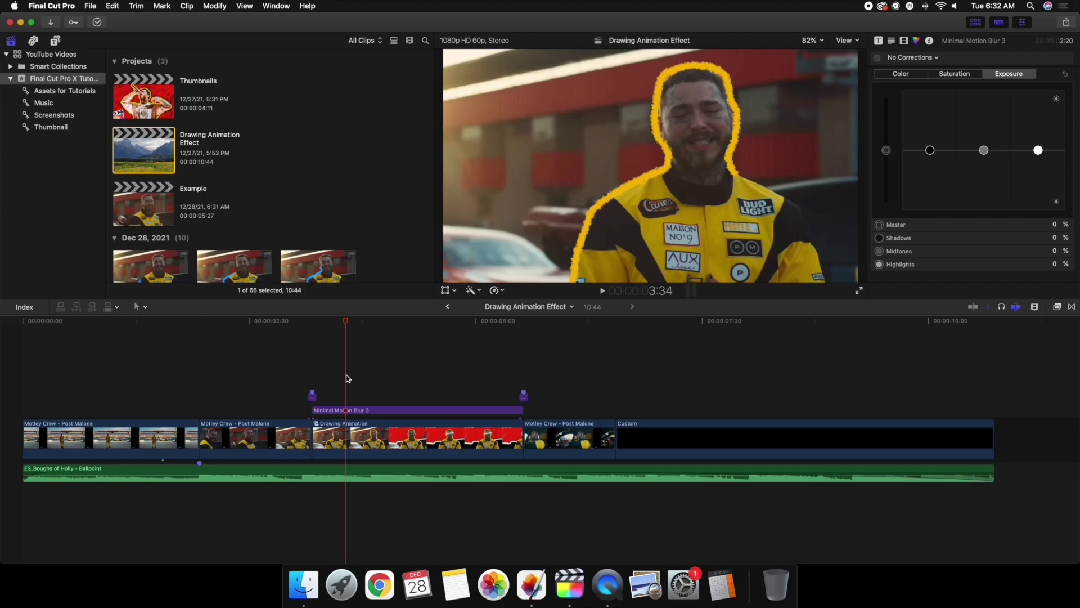
left_click(347, 378)
key("Right")
key("Right")
key("Right")
key("Right")
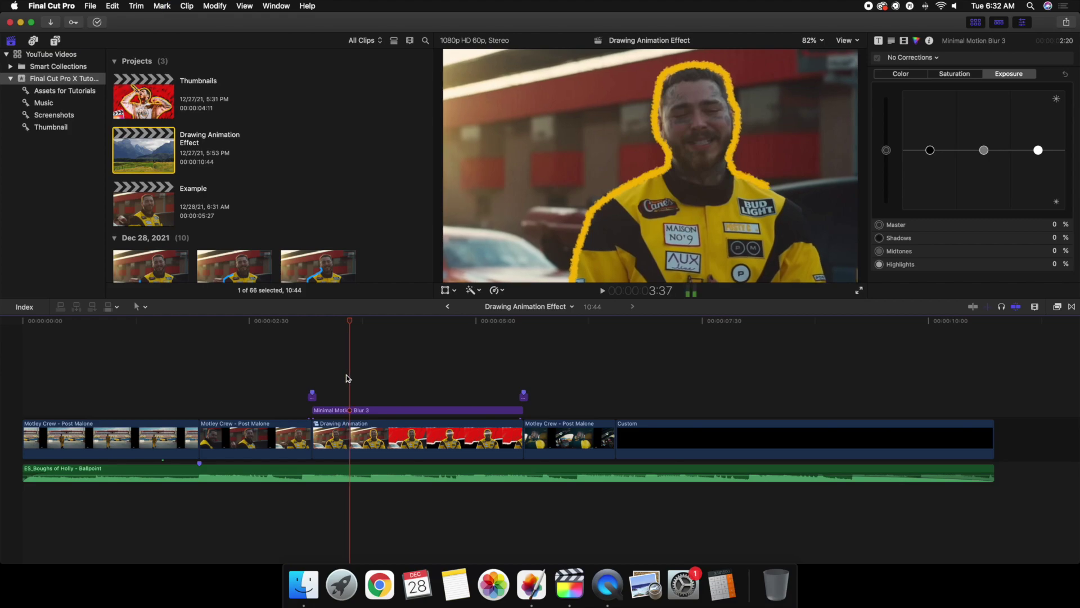
key("Right")
key("Right")
key("Right")
key("Right")
key("Right")
key("Right")
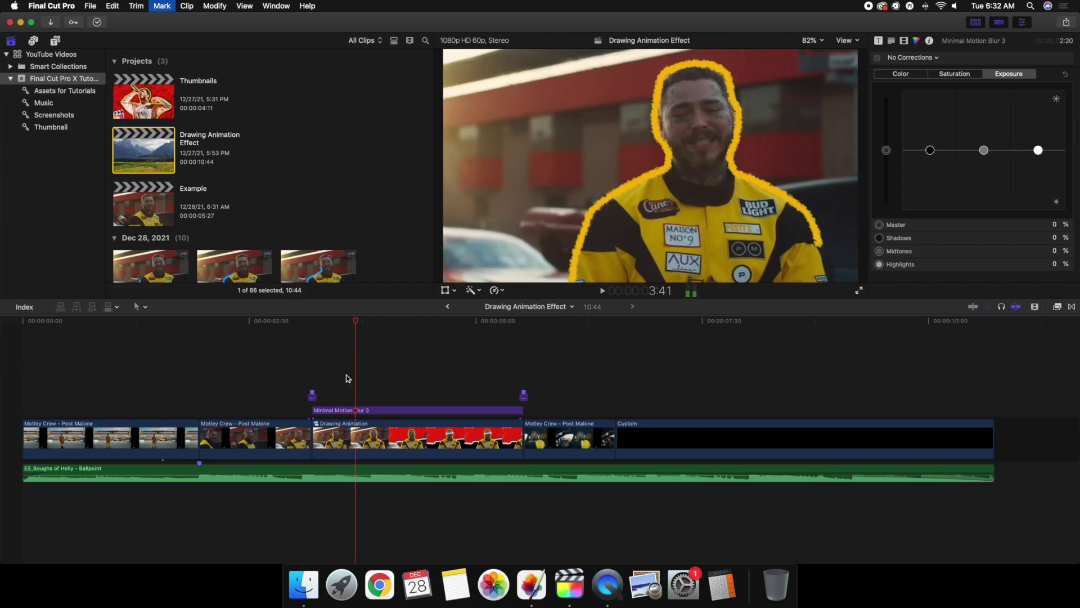
key("Right")
key("Right")
key("Right")
key("Right")
key("Right")
key("Right")
key("Right")
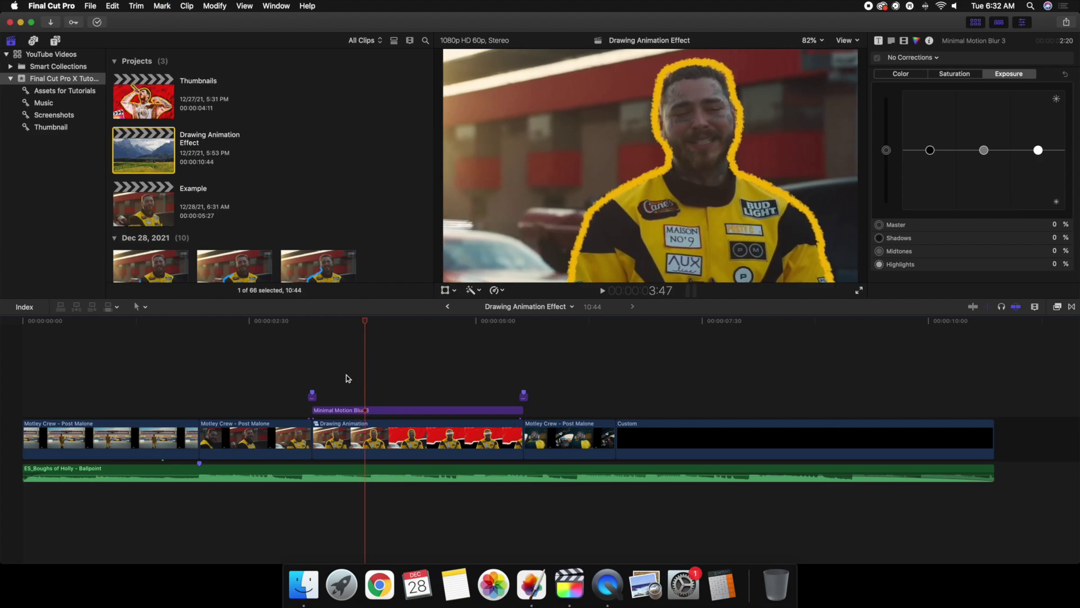
key("Right")
key("Right")
key("Right")
key("Right")
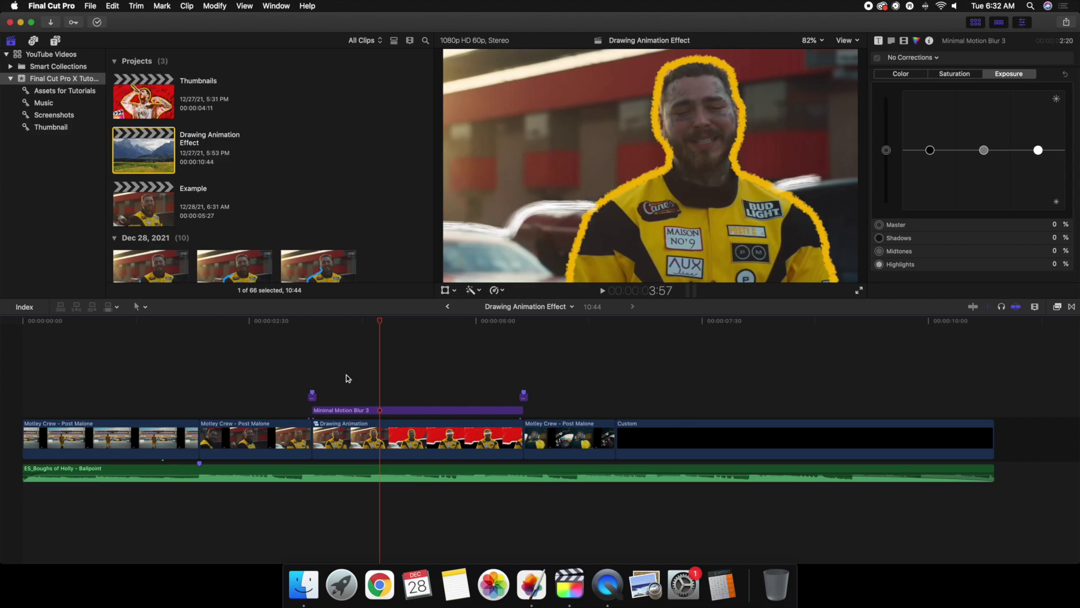
- Play back the Drawing Animation Effect project from its start to review the finished effect
left_click(12, 378)
key("space")
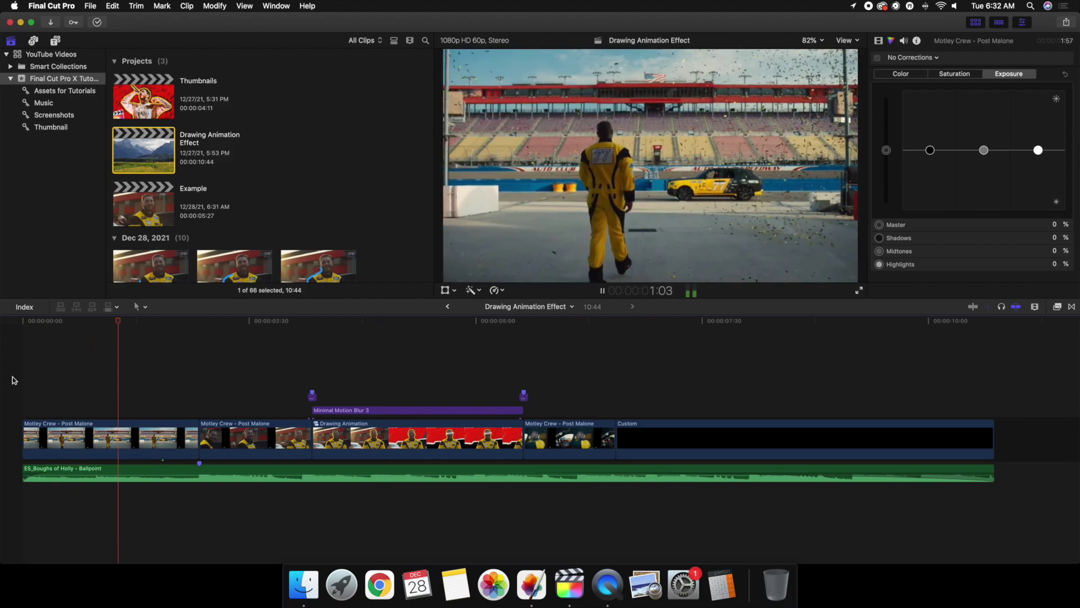